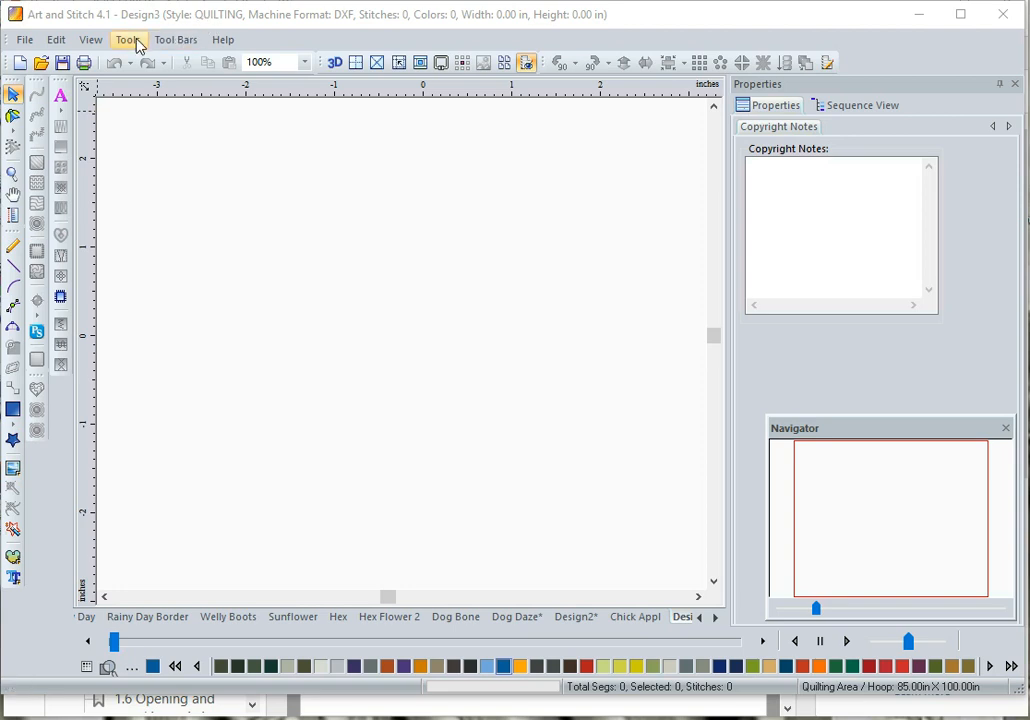
Check the type of design options in the program preferences, keep QUILTING selected, and leave the preferences without saving
{"action": "left_click", "coordinate": [140, 46]}
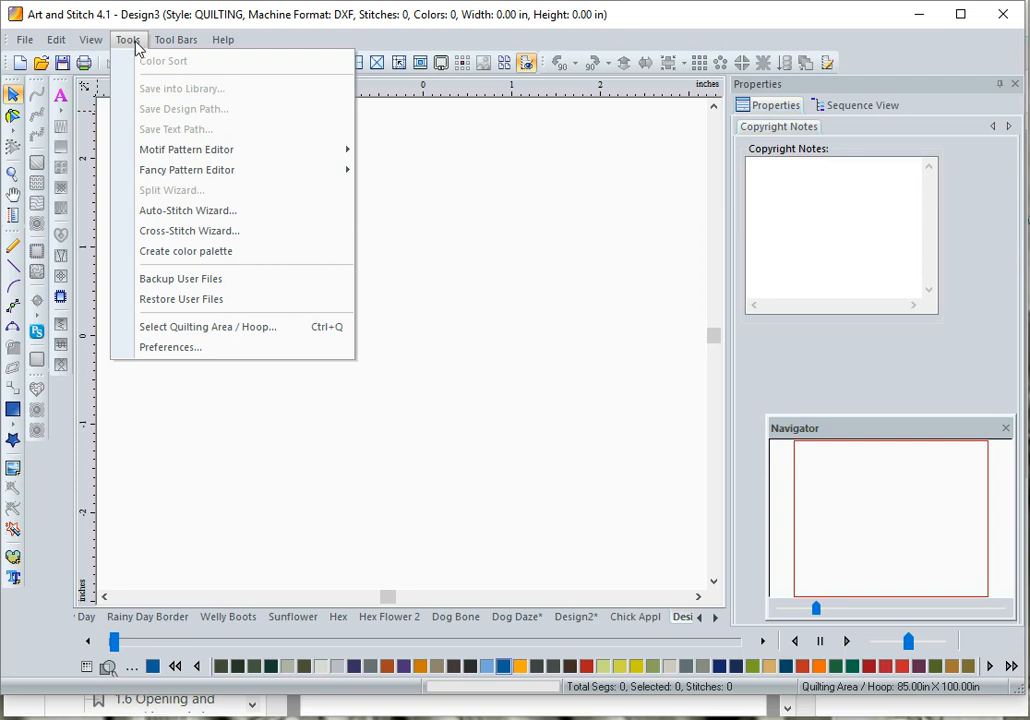
{"action": "left_click", "coordinate": [246, 347]}
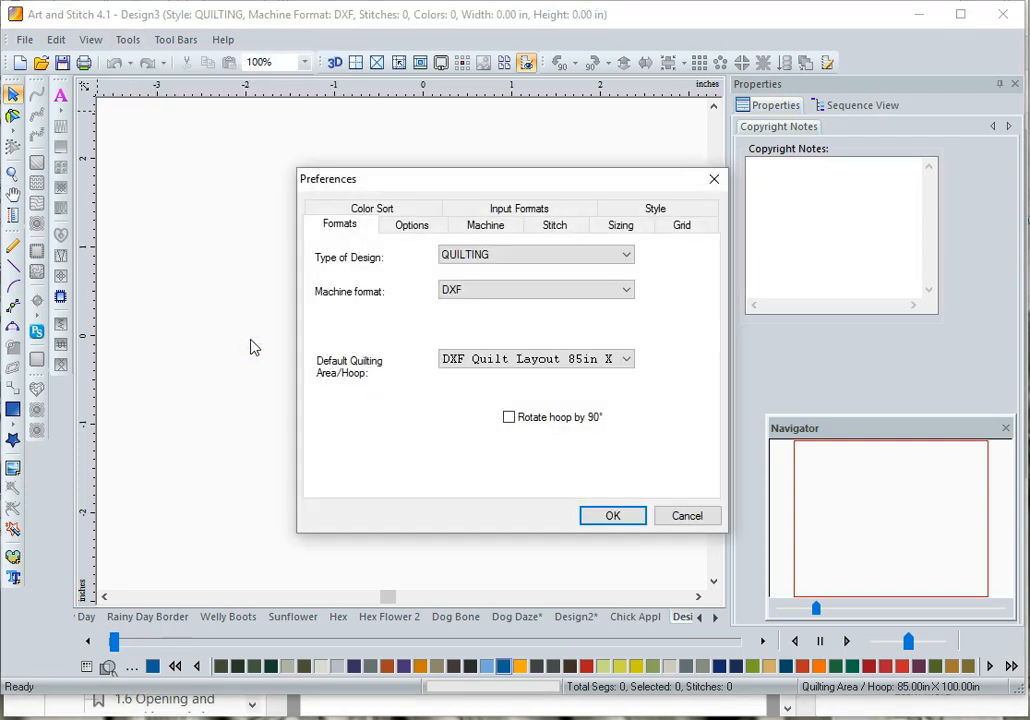
{"action": "left_click", "coordinate": [561, 263]}
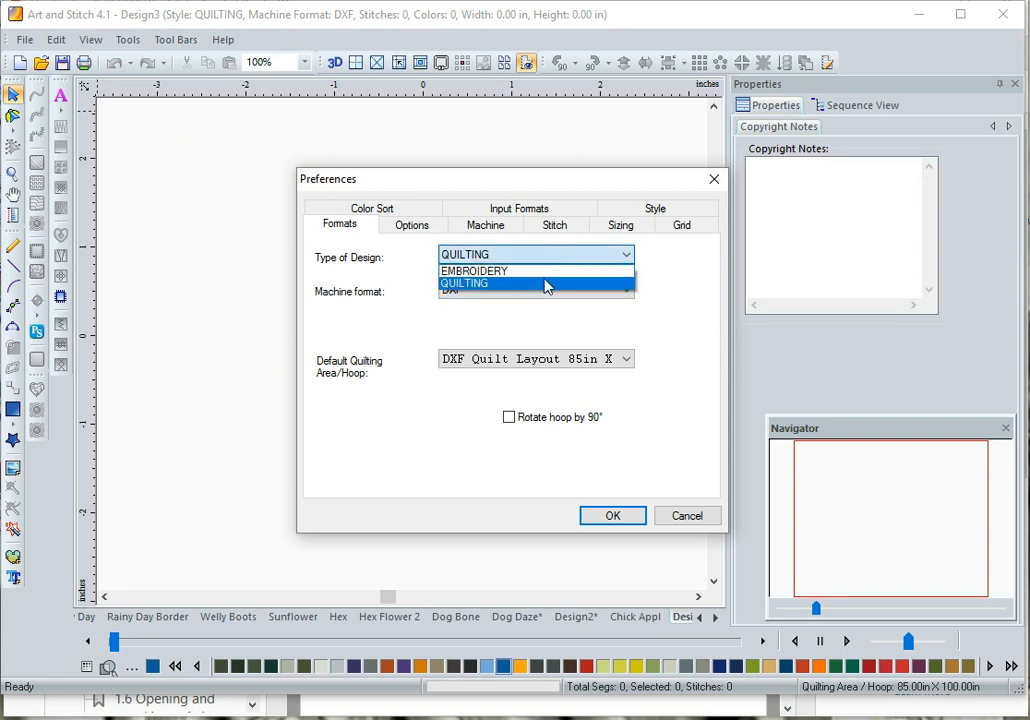
{"action": "left_click", "coordinate": [546, 287]}
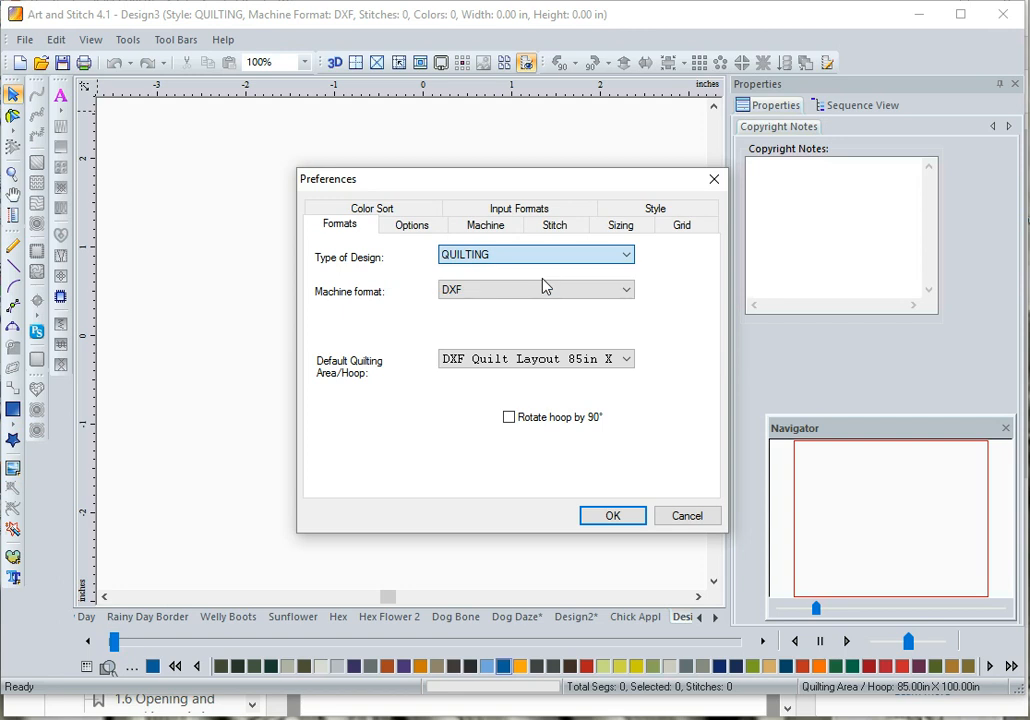
{"action": "left_click", "coordinate": [690, 523]}
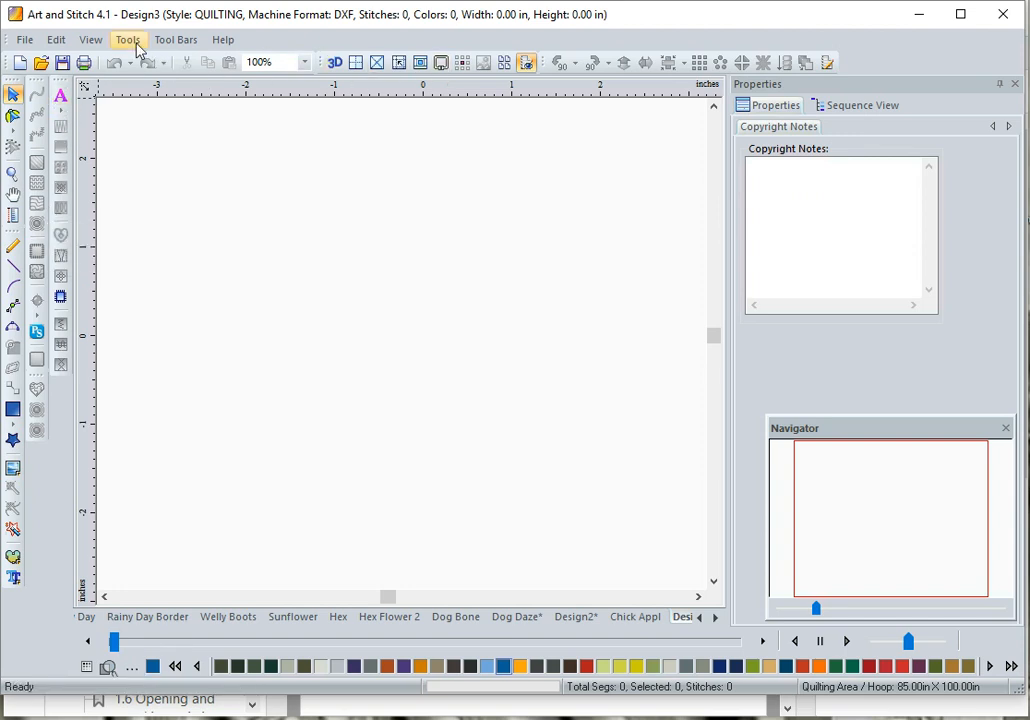
{"action": "left_click", "coordinate": [33, 45]}
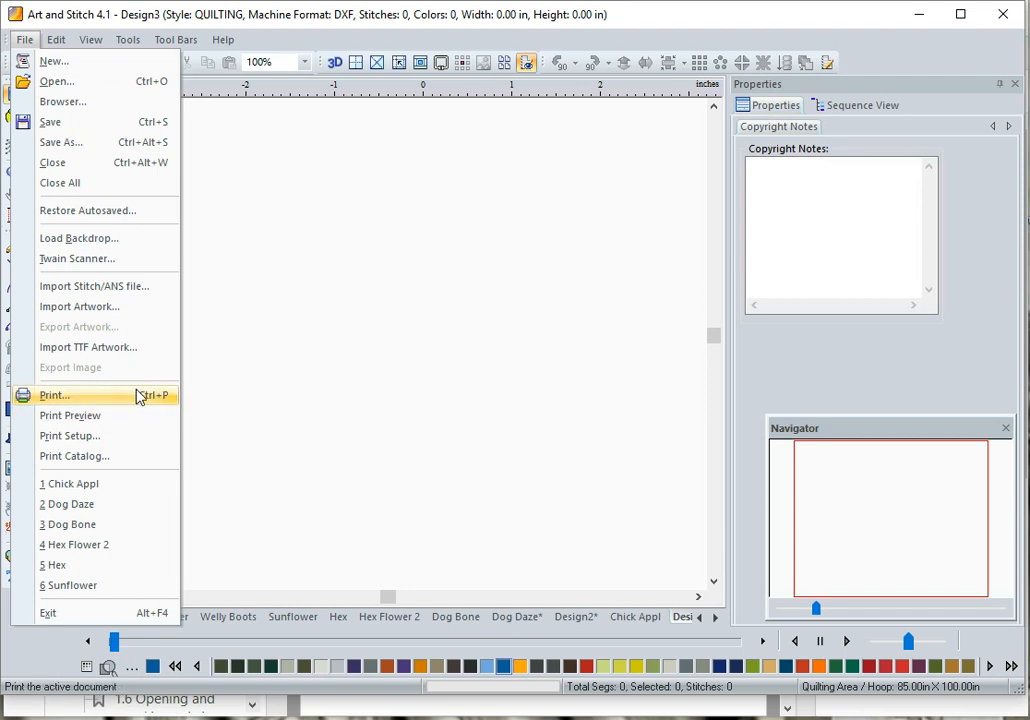
{"action": "left_click", "coordinate": [210, 414]}
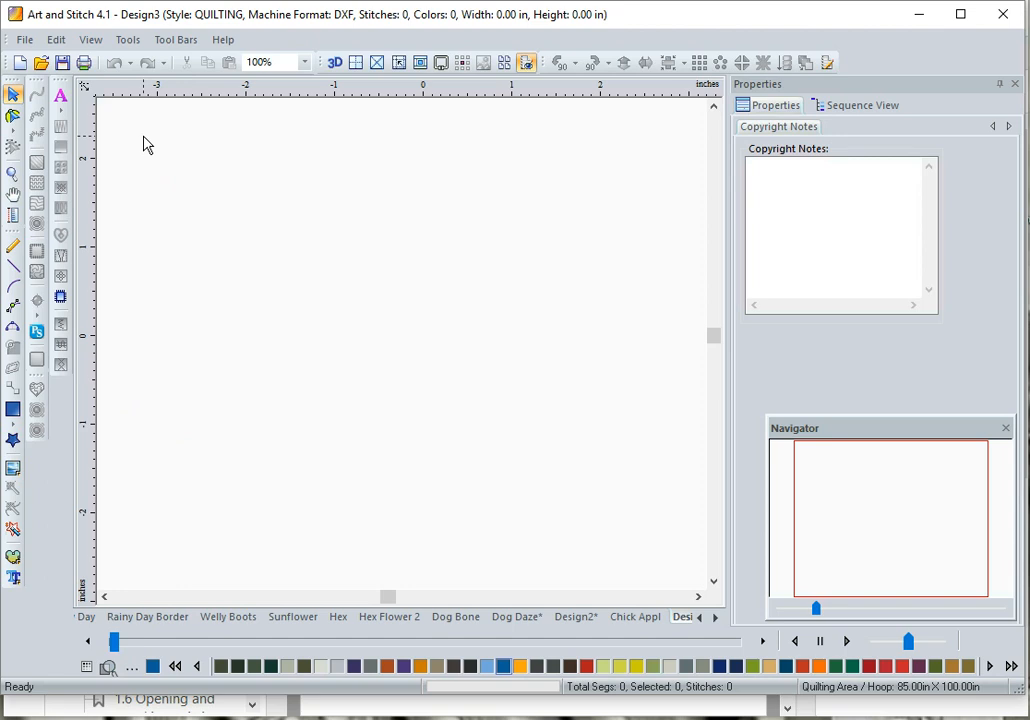
View the program's version and build information, and close it
{"action": "left_click", "coordinate": [221, 42]}
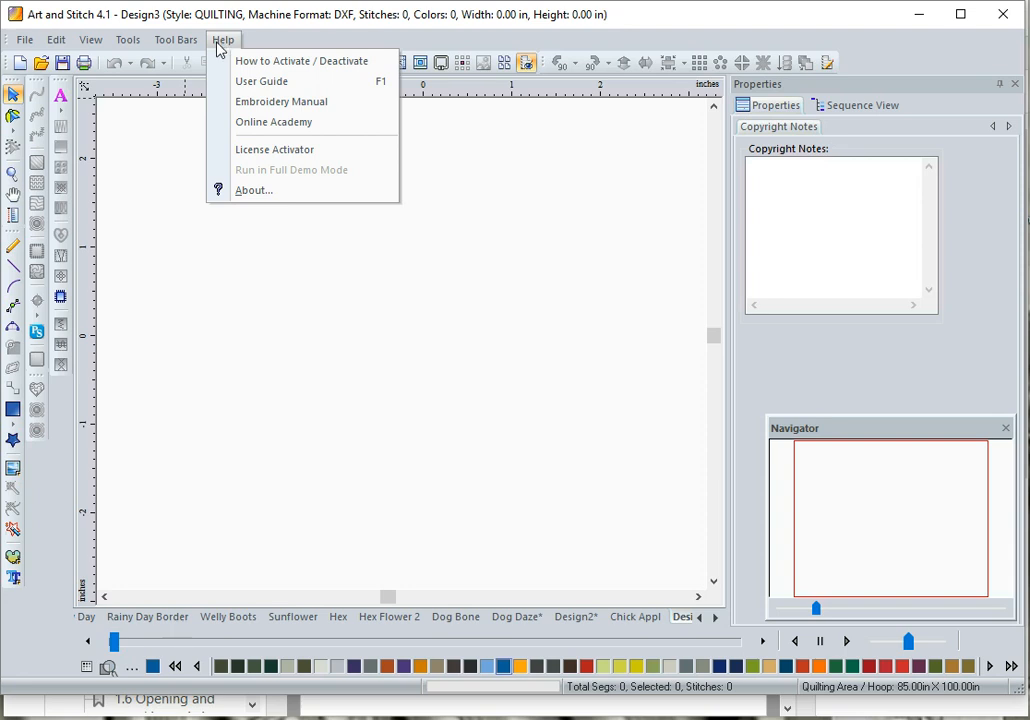
{"action": "left_click", "coordinate": [285, 200]}
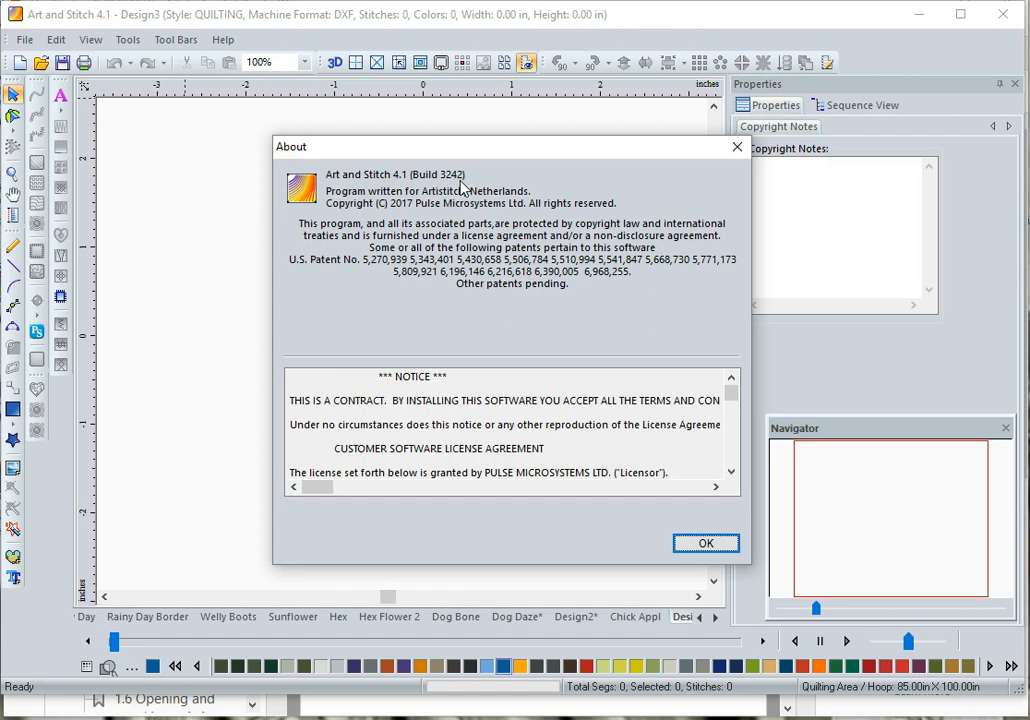
{"action": "left_click", "coordinate": [705, 543]}
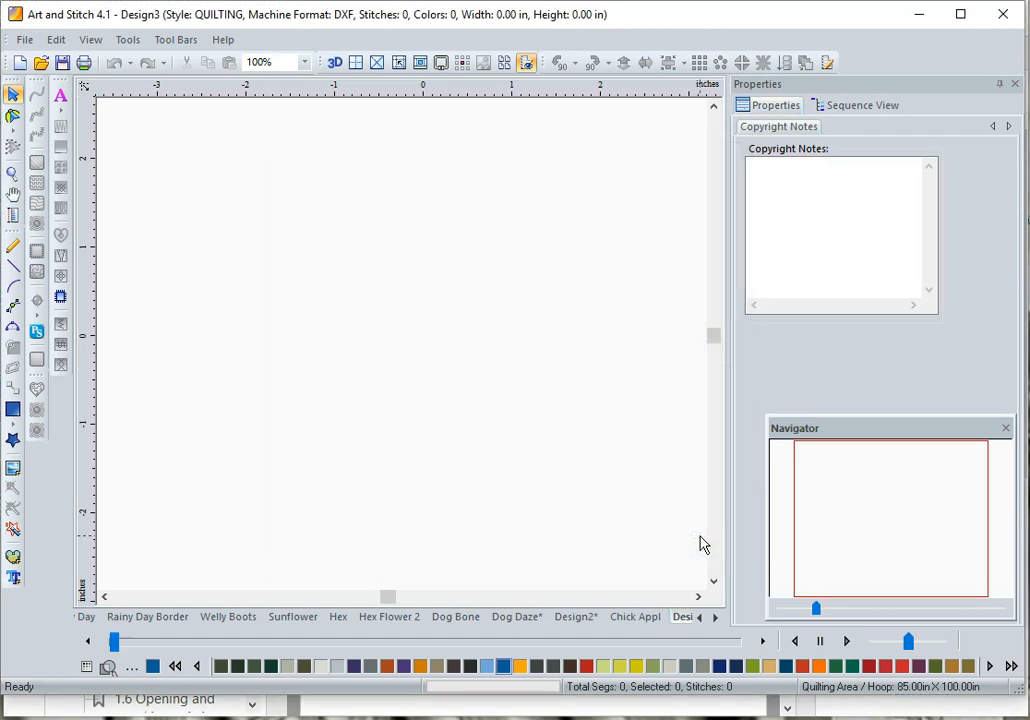
Switch to the user guide PDF in Adobe Acrobat Reader and look through the Part 2 chapters in its bookmarks
{"action": "left_click", "coordinate": [223, 40]}
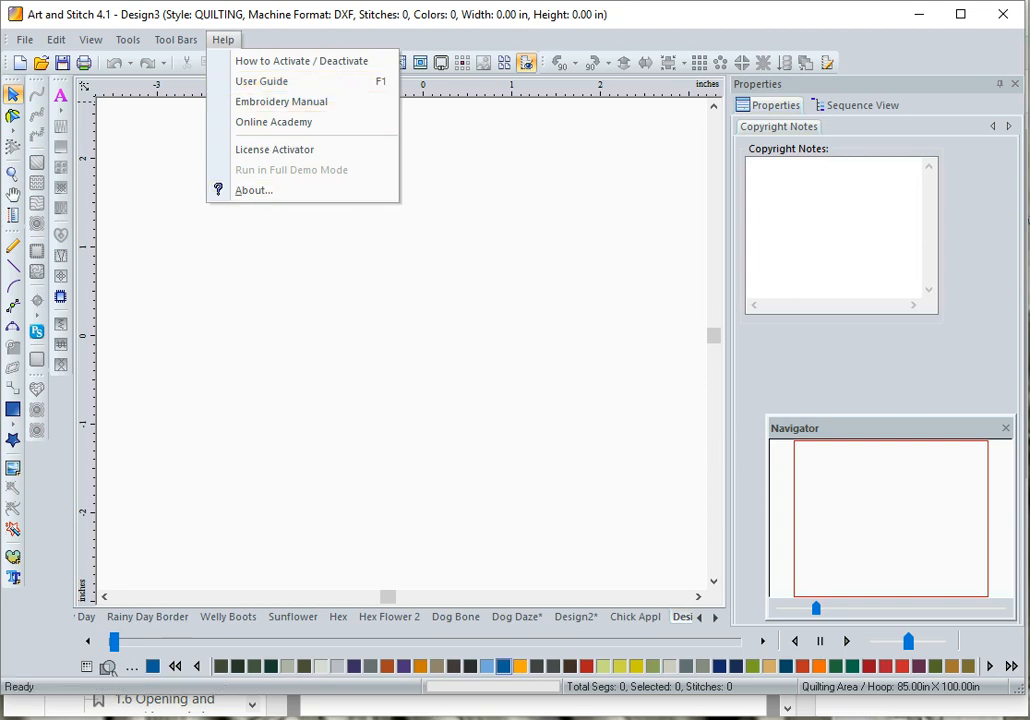
{"action": "key", "text": "alt+Tab"}
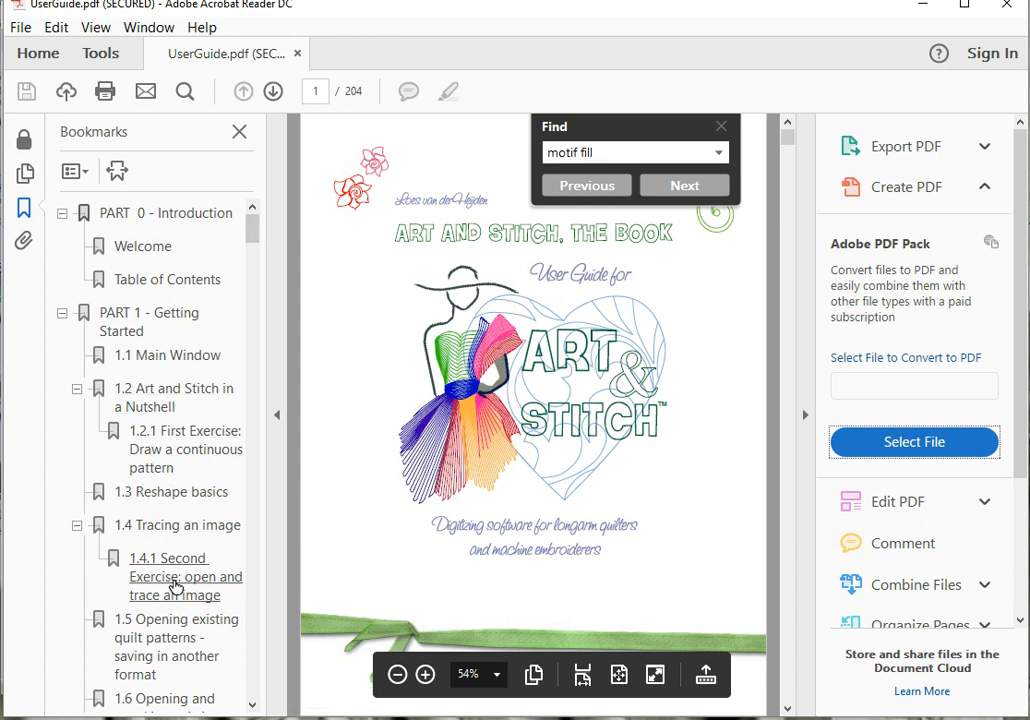
{"action": "left_click_drag", "start_coordinate": [252, 234], "coordinate": [254, 275]}
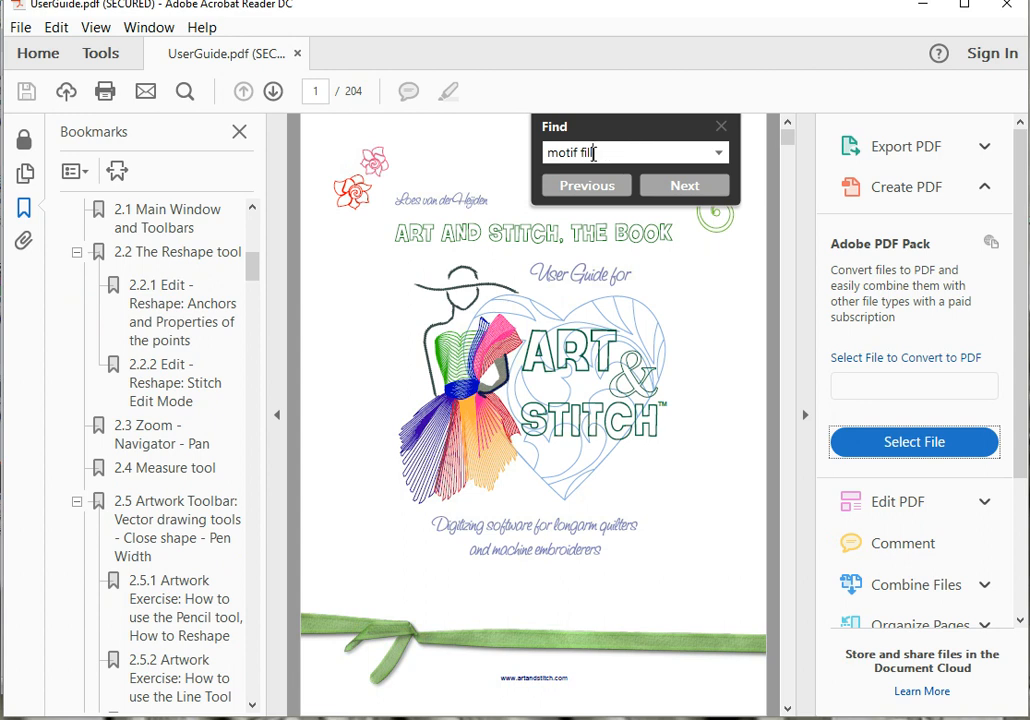
Search the user guide for "motif fill", go back and forth between the matches, and return to Art and Stitch
{"action": "left_click", "coordinate": [655, 186]}
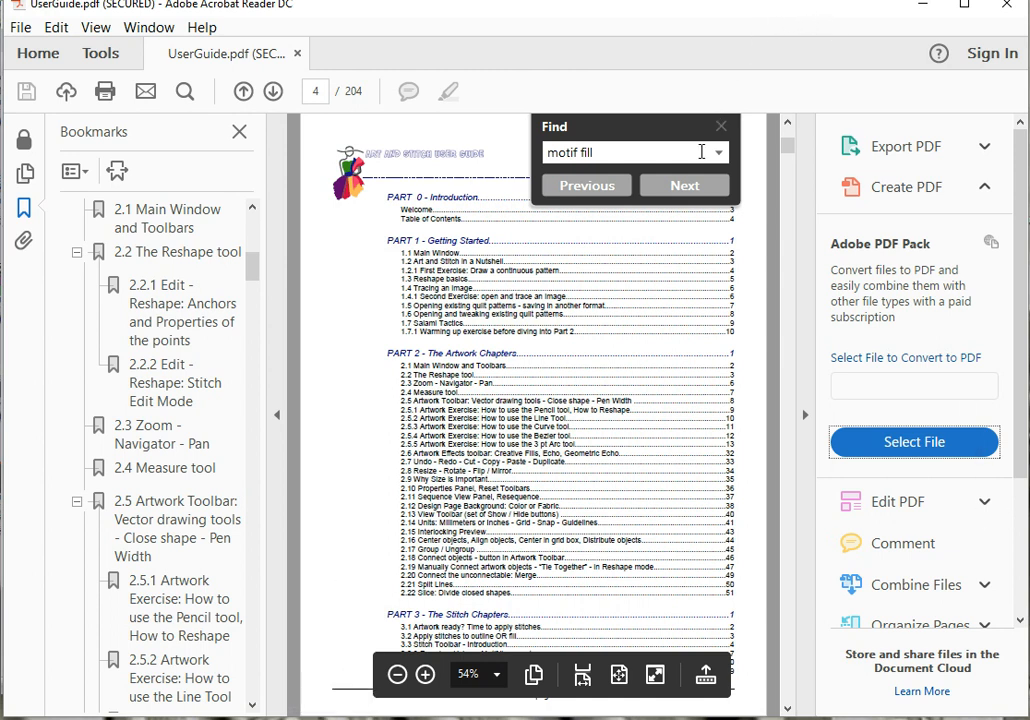
{"action": "left_click", "coordinate": [682, 186]}
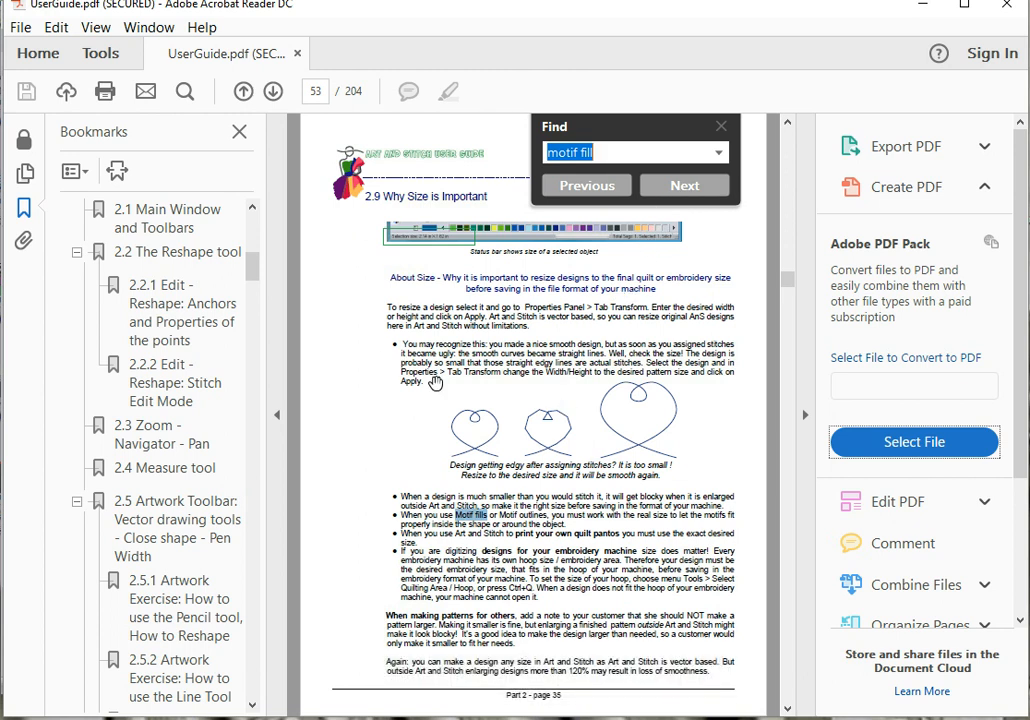
{"action": "left_click", "coordinate": [587, 186]}
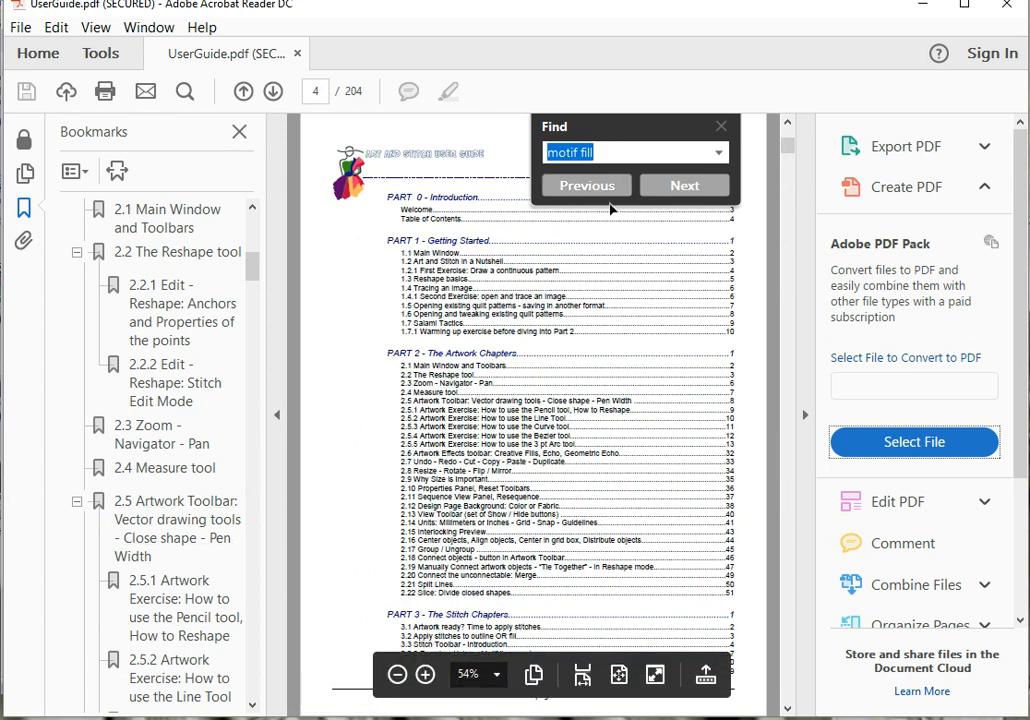
{"action": "left_click", "coordinate": [684, 186]}
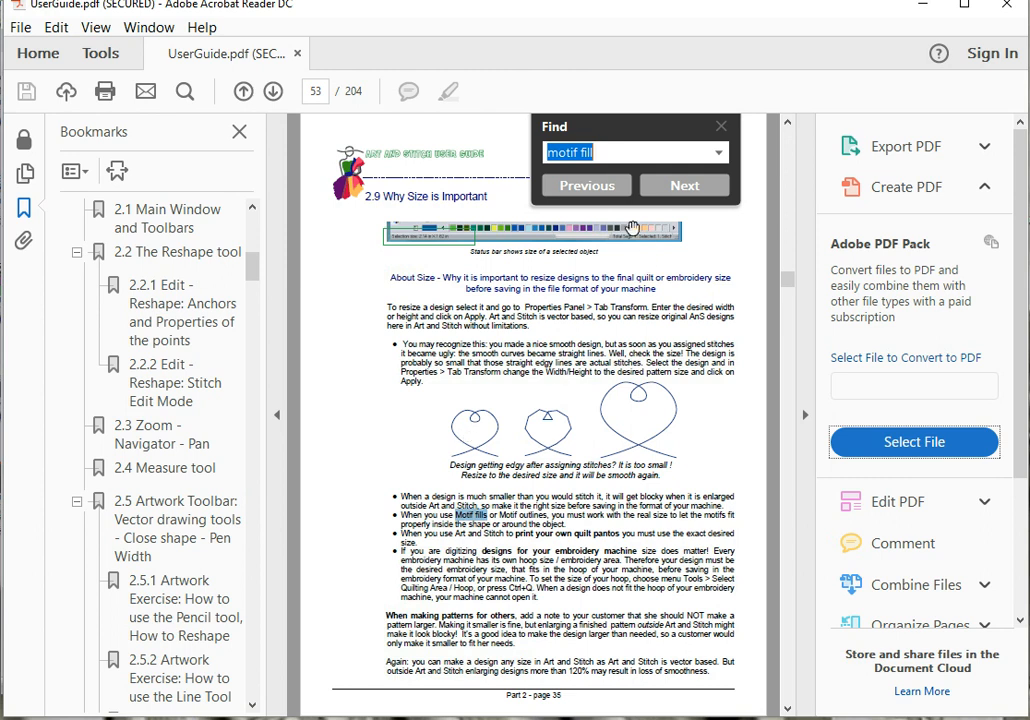
{"action": "left_click", "coordinate": [594, 191]}
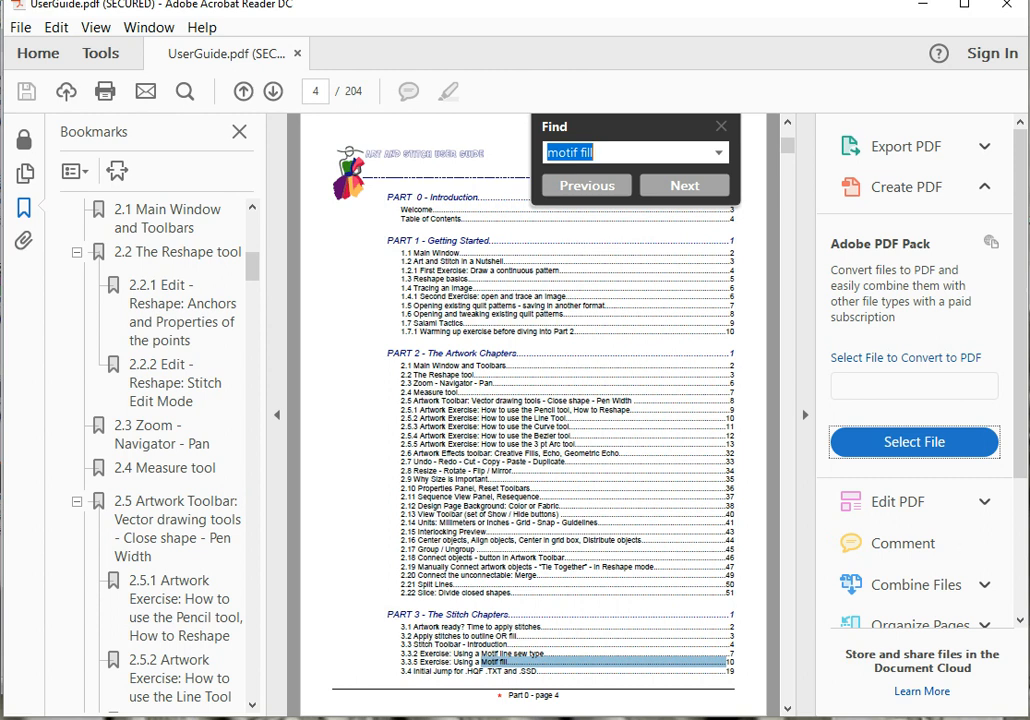
{"action": "mouse_move", "coordinate": [556, 694]}
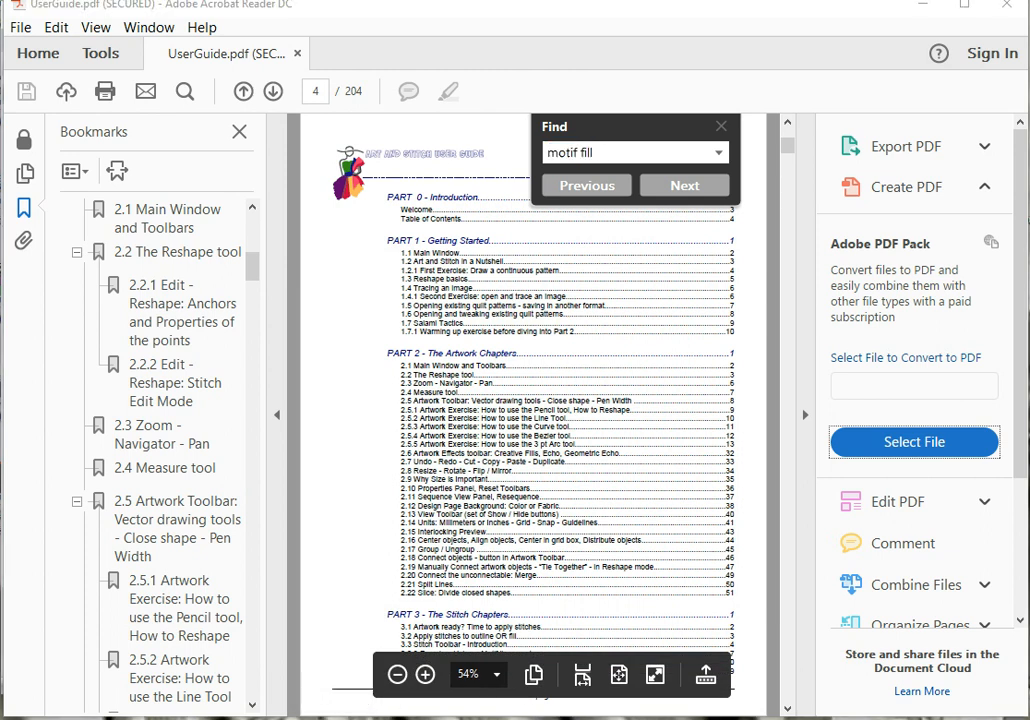
{"action": "key", "text": "alt+Tab"}
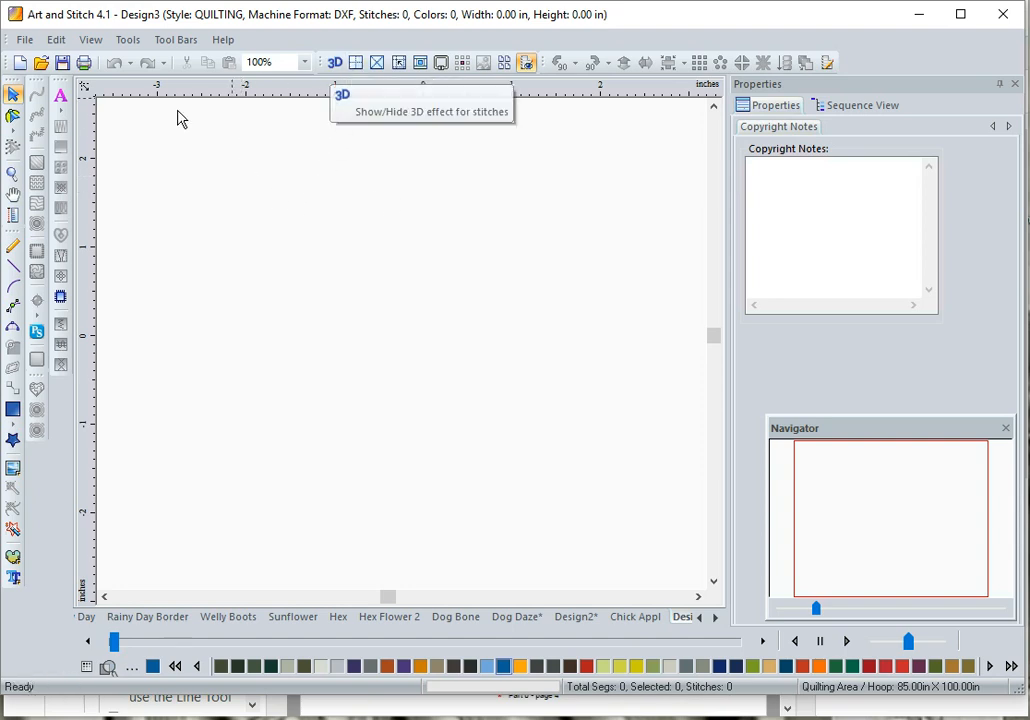
Show the grid and its diagonal lines on the design page, and hide both again
{"action": "left_click", "coordinate": [356, 64]}
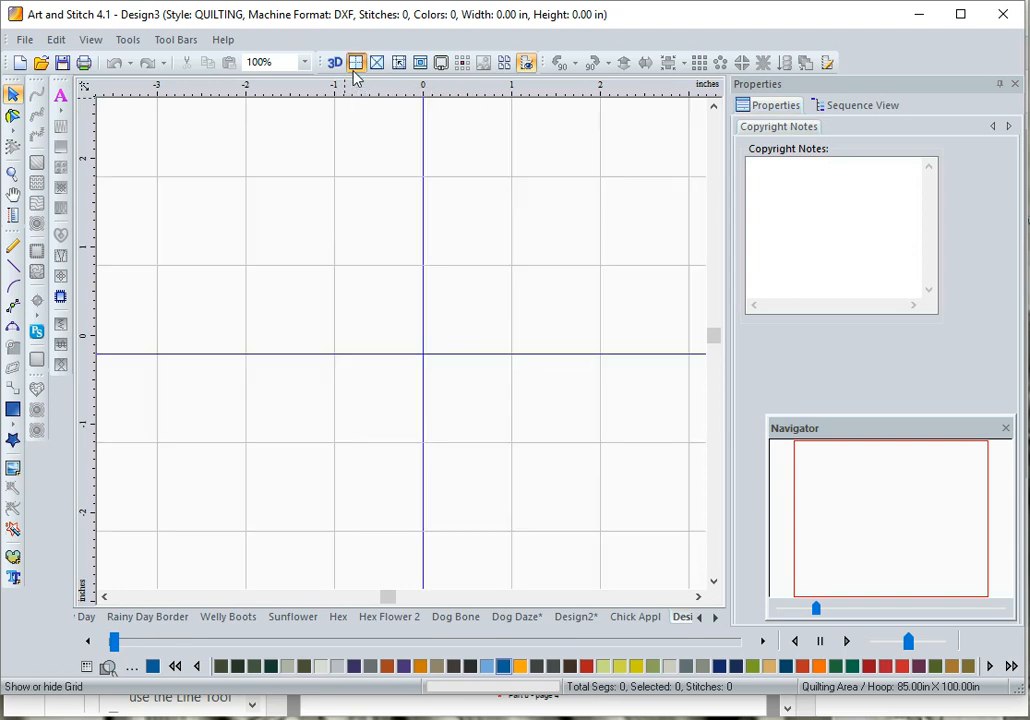
{"action": "left_click", "coordinate": [374, 66]}
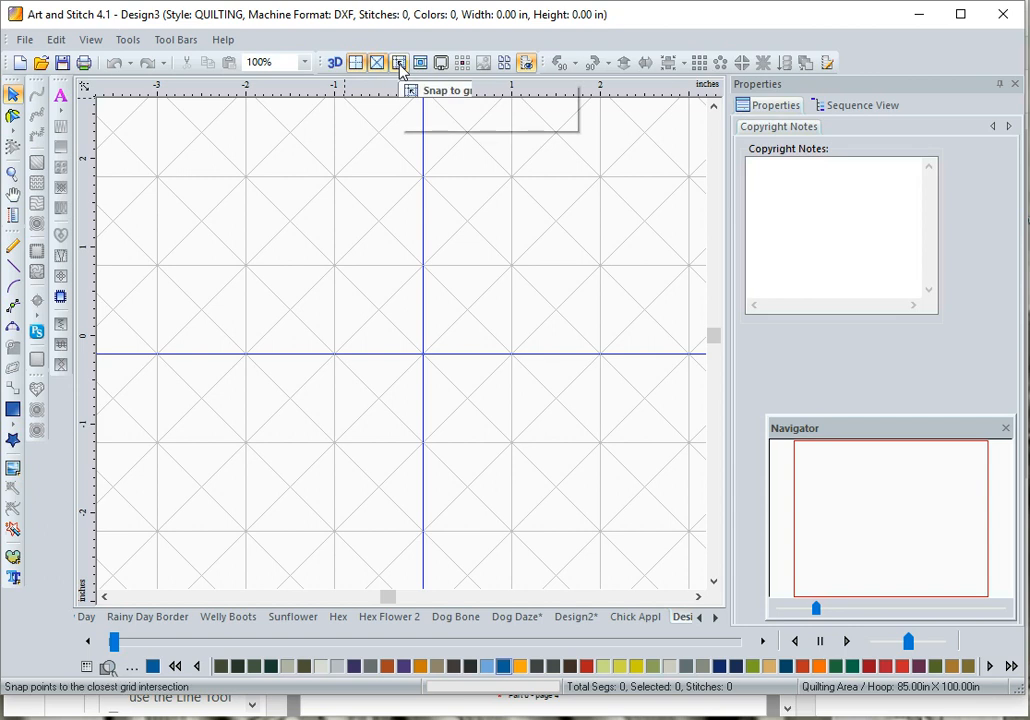
{"action": "left_click", "coordinate": [399, 63]}
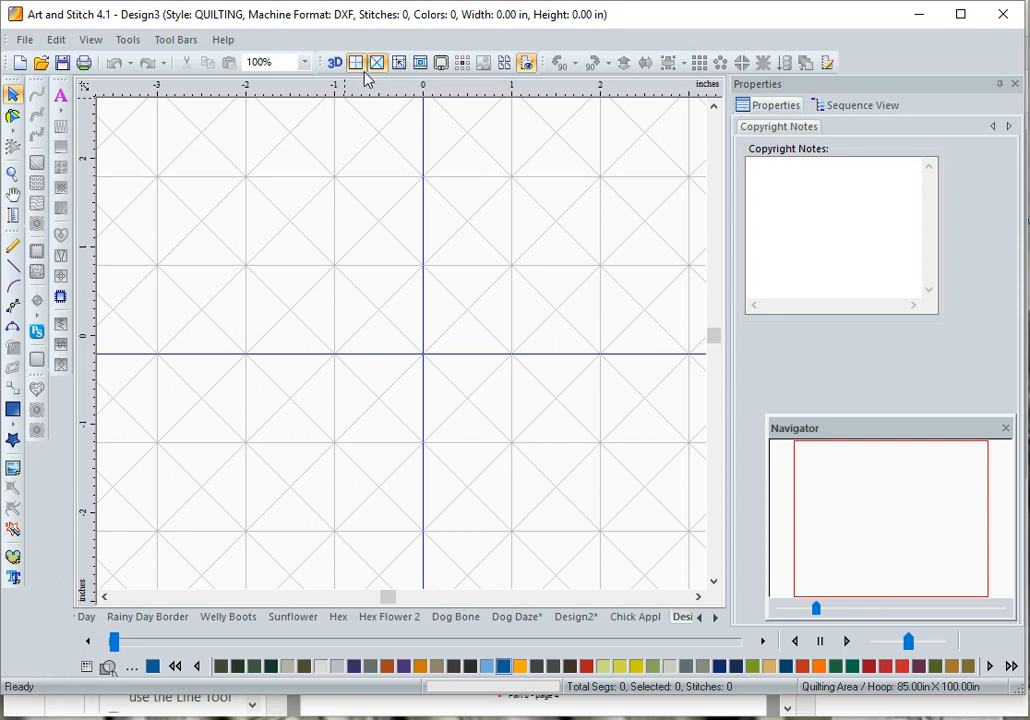
{"action": "left_click", "coordinate": [376, 68]}
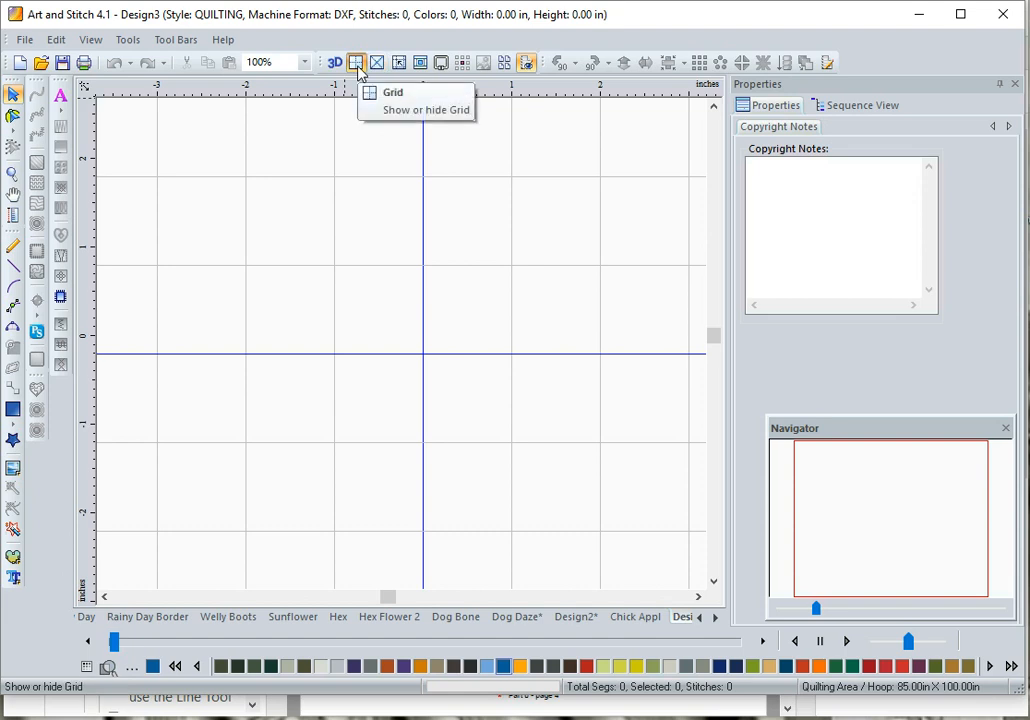
{"action": "left_click", "coordinate": [359, 67]}
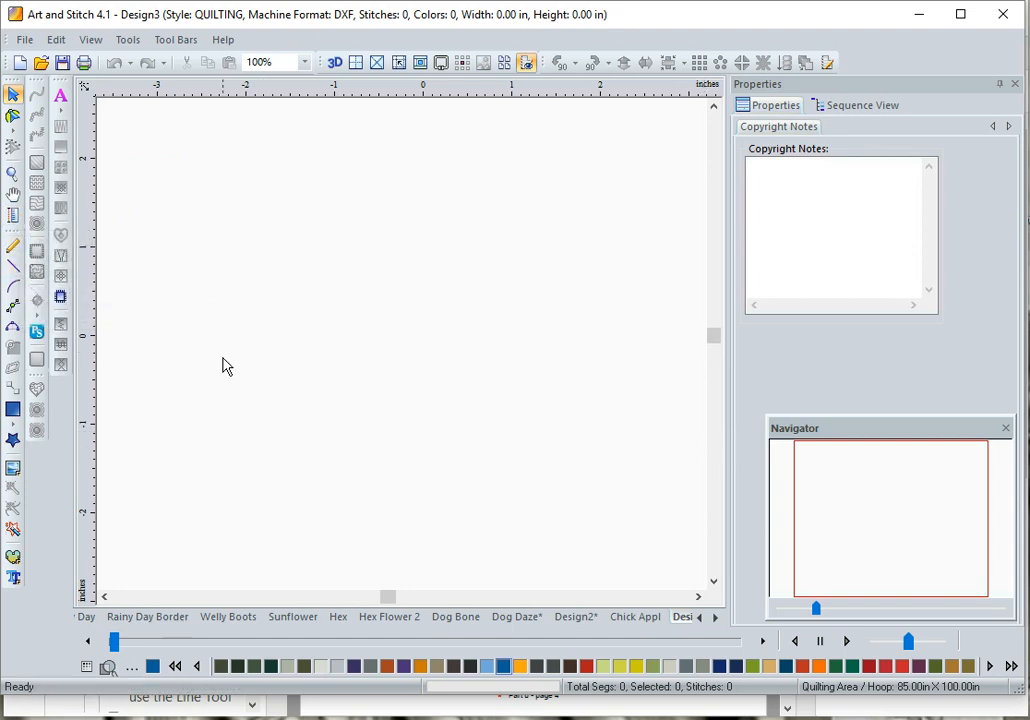
Move the Navigator window slightly up and to the left, close it, and reopen it
{"action": "left_click_drag", "start_coordinate": [869, 433], "coordinate": [836, 420]}
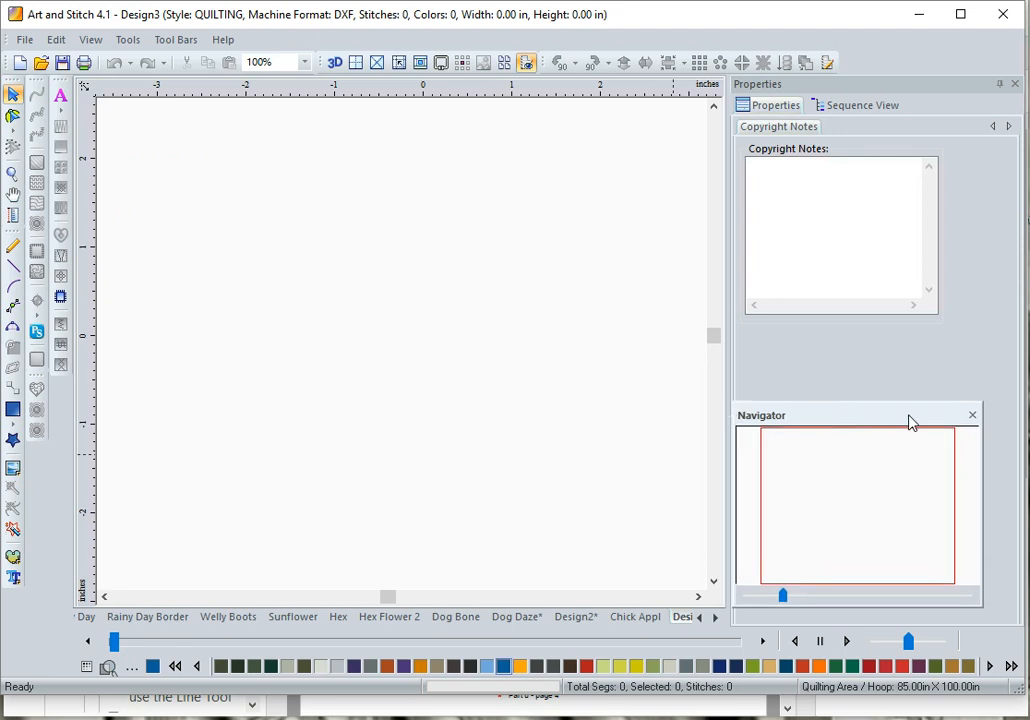
{"action": "left_click", "coordinate": [973, 416]}
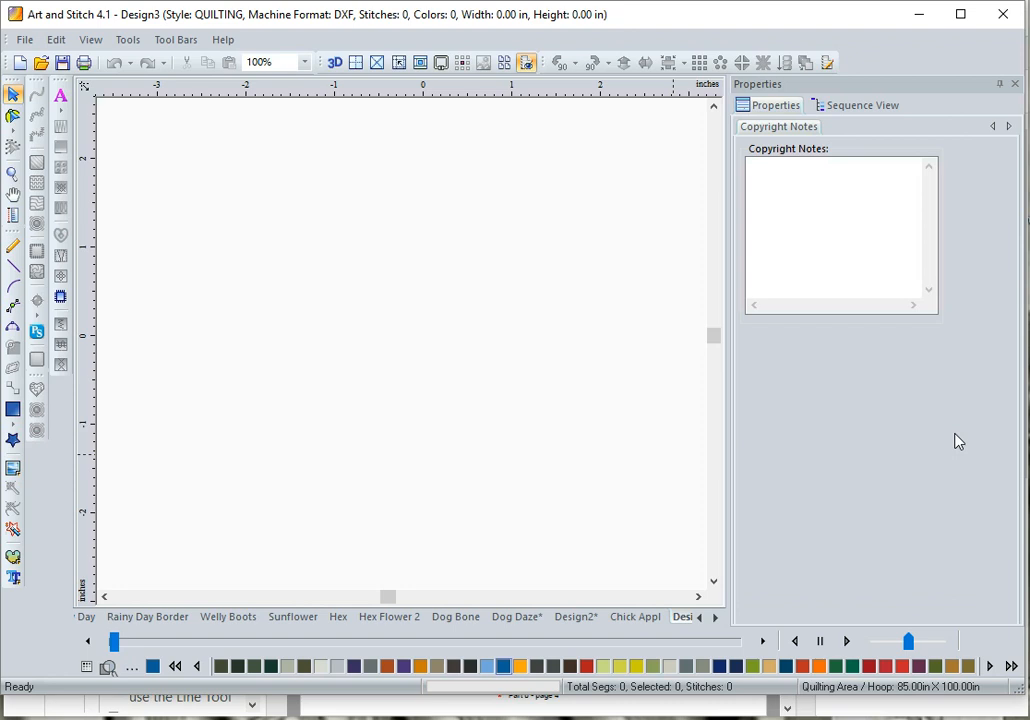
{"action": "key", "text": "n"}
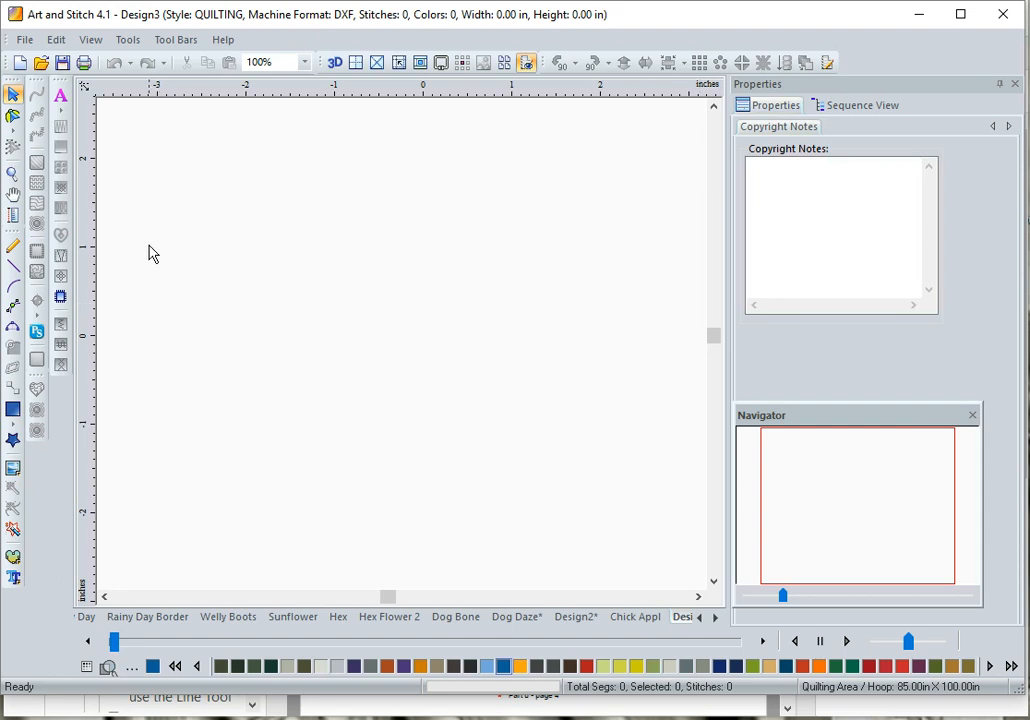
Draw a freehand spiral about 1.43 in by 1.43 in with the Pencil tool near the page centre, select it, and deselect it
{"action": "left_click", "coordinate": [13, 246]}
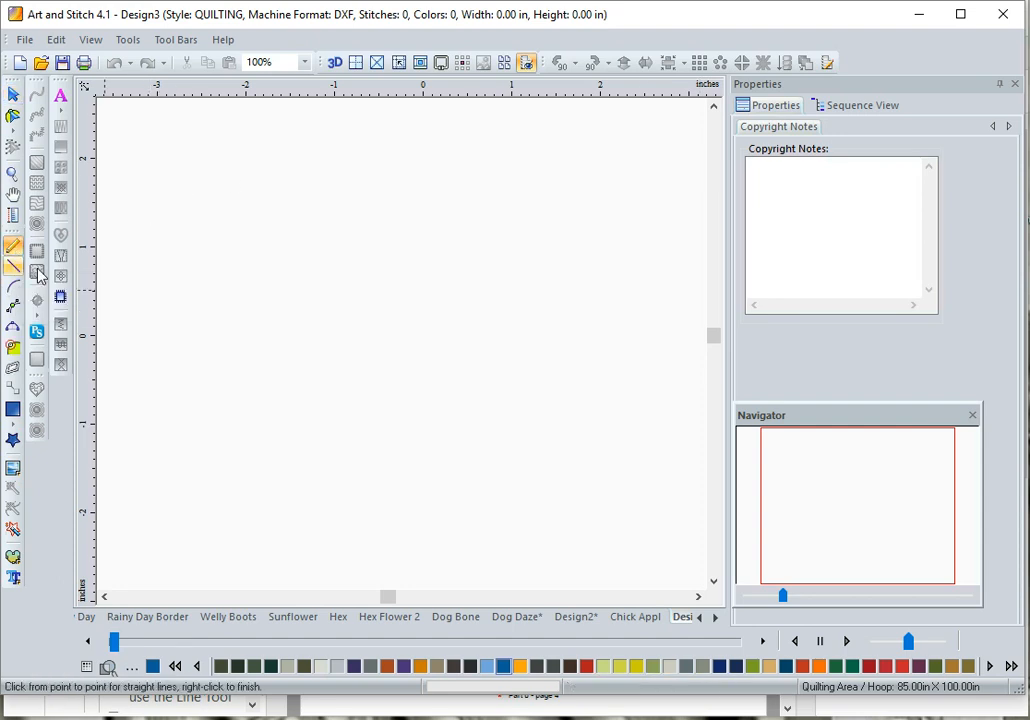
{"action": "mouse_move", "coordinate": [318, 362]}
{"action": "left_mouse_down"}
{"action": "mouse_move", "coordinate": [322, 301]}
{"action": "mouse_move", "coordinate": [402, 238]}
{"action": "mouse_move", "coordinate": [438, 314]}
{"action": "mouse_move", "coordinate": [396, 359]}
{"action": "mouse_move", "coordinate": [393, 313]}
{"action": "left_mouse_up"}
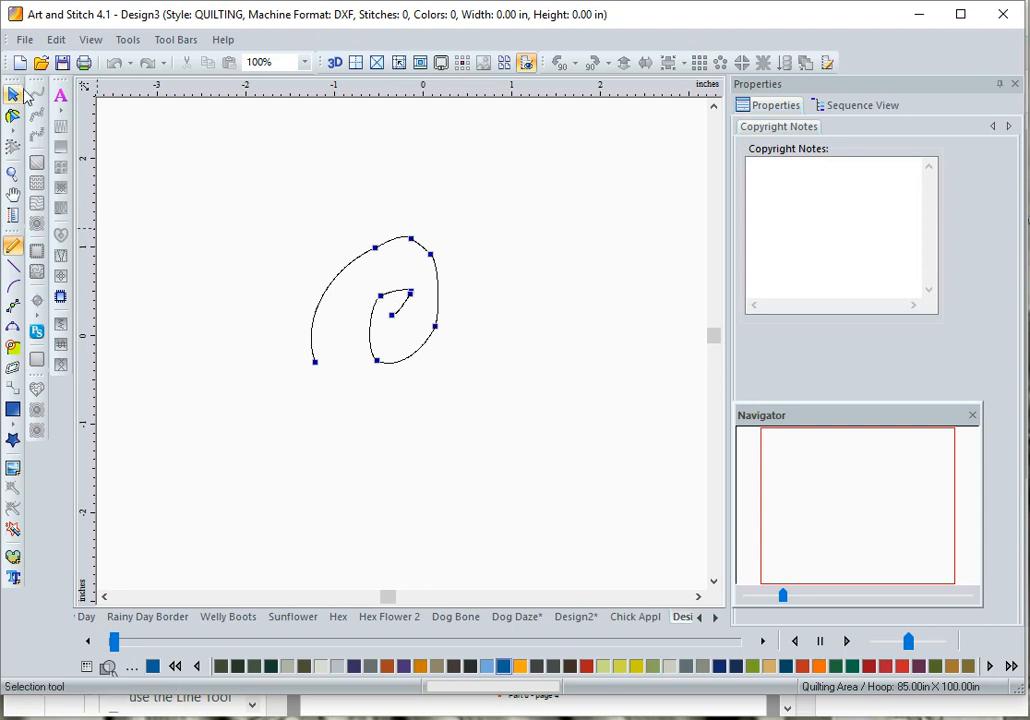
{"action": "left_click", "coordinate": [17, 94]}
{"action": "left_click_drag", "start_coordinate": [103, 184], "coordinate": [467, 428]}
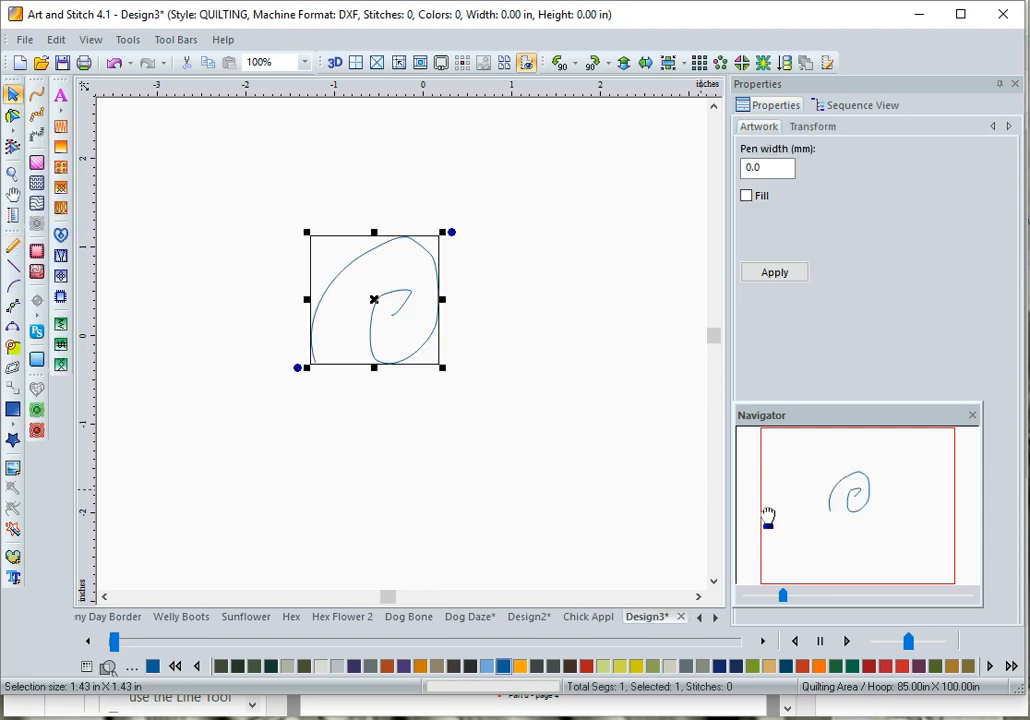
{"action": "left_click", "coordinate": [652, 560]}
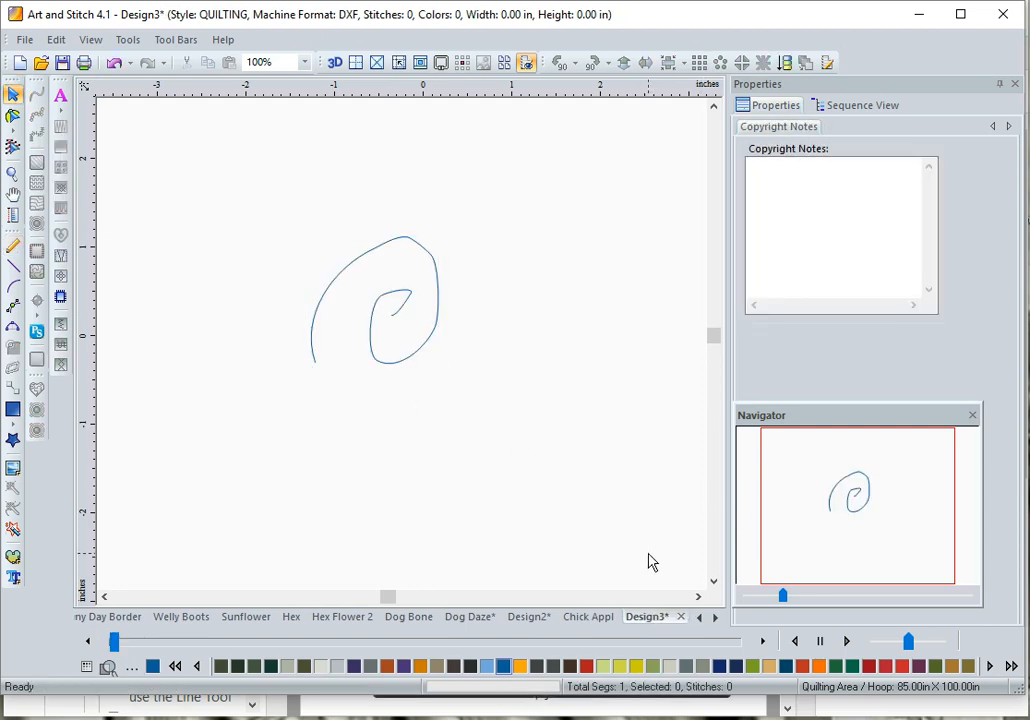
Pan across the design page with the Navigator and fit the whole spiral in the view
{"action": "left_click", "coordinate": [672, 598]}
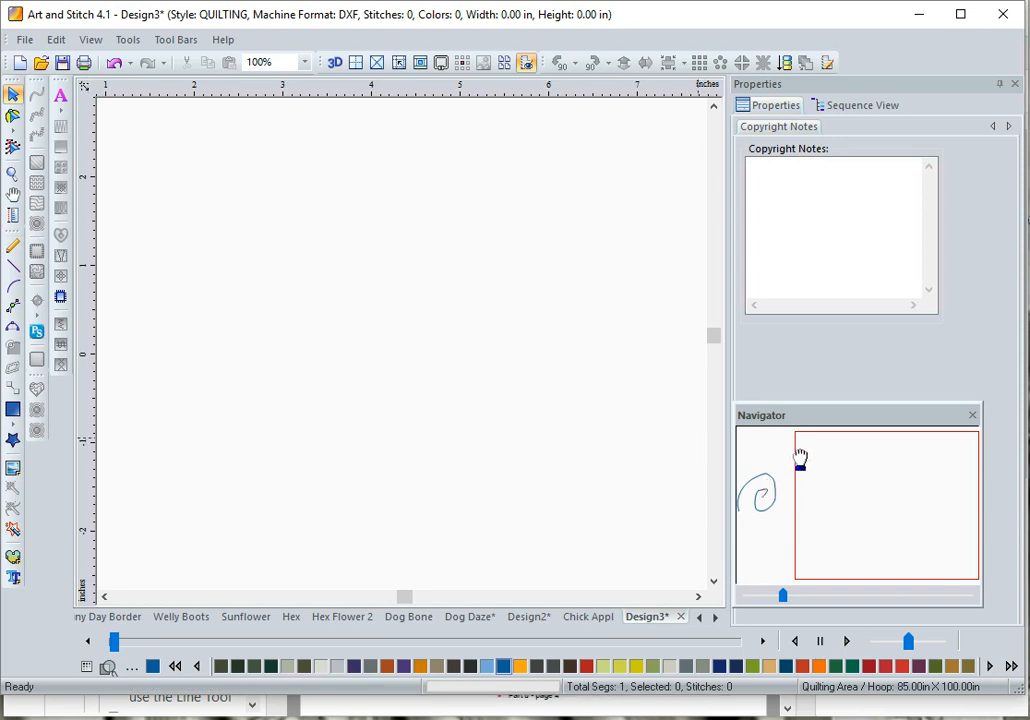
{"action": "left_click_drag", "start_coordinate": [800, 458], "coordinate": [708, 444]}
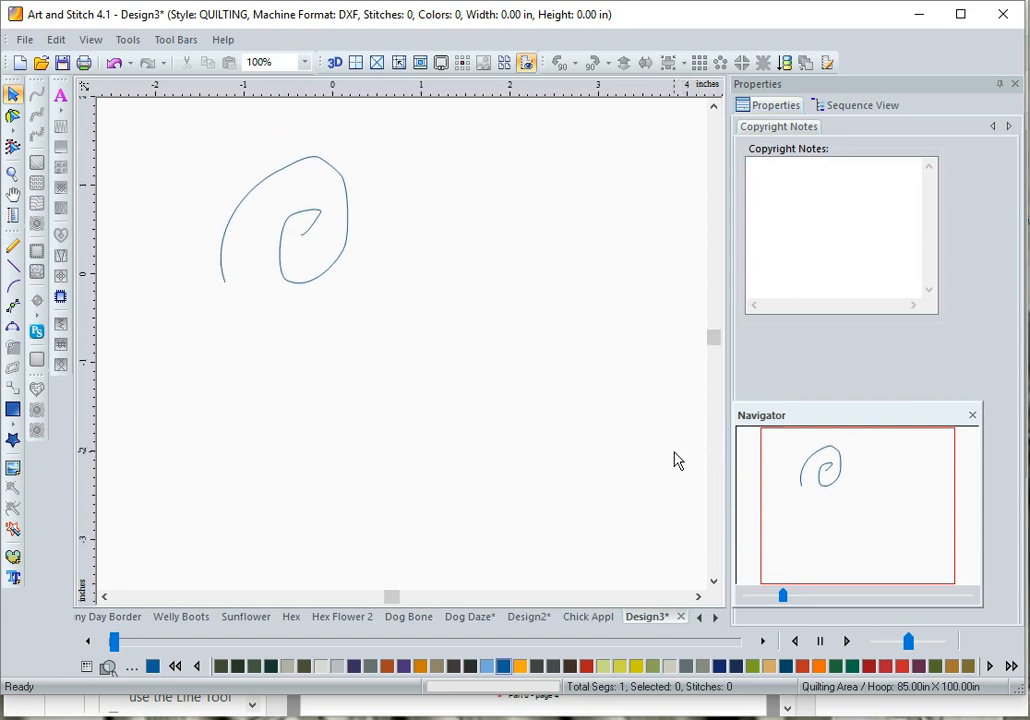
{"action": "key", "text": "F4"}
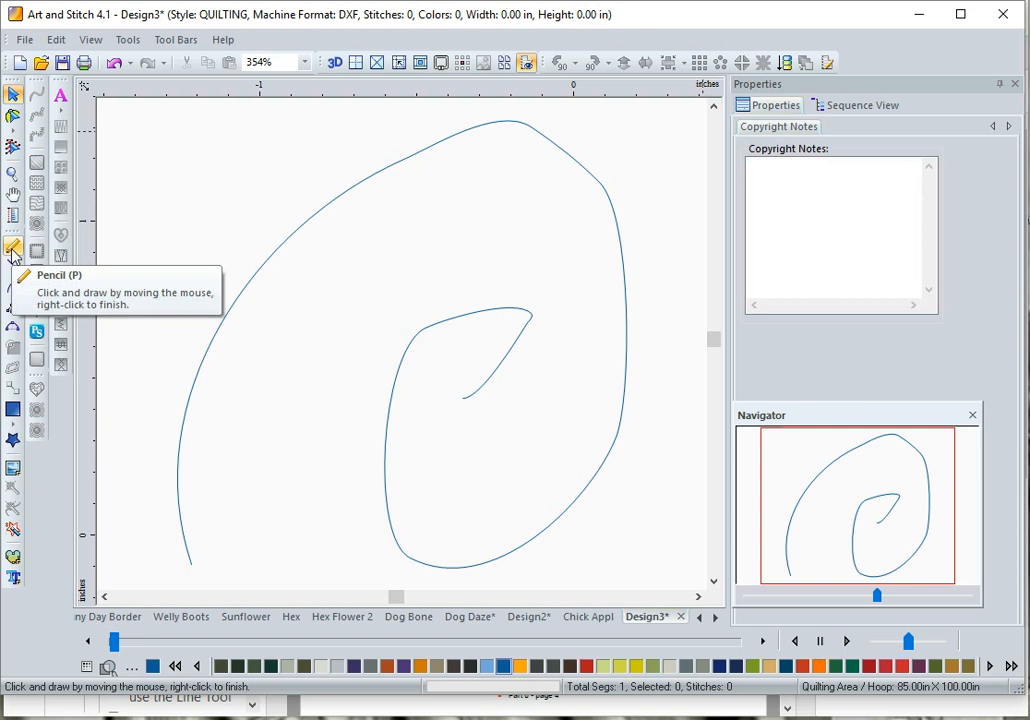
Reshape the spiral by moving its upper-left outline node slightly up and to the left, and flatten the adjoining outer curve with the node's handle
{"action": "mouse_move", "coordinate": [13, 252]}
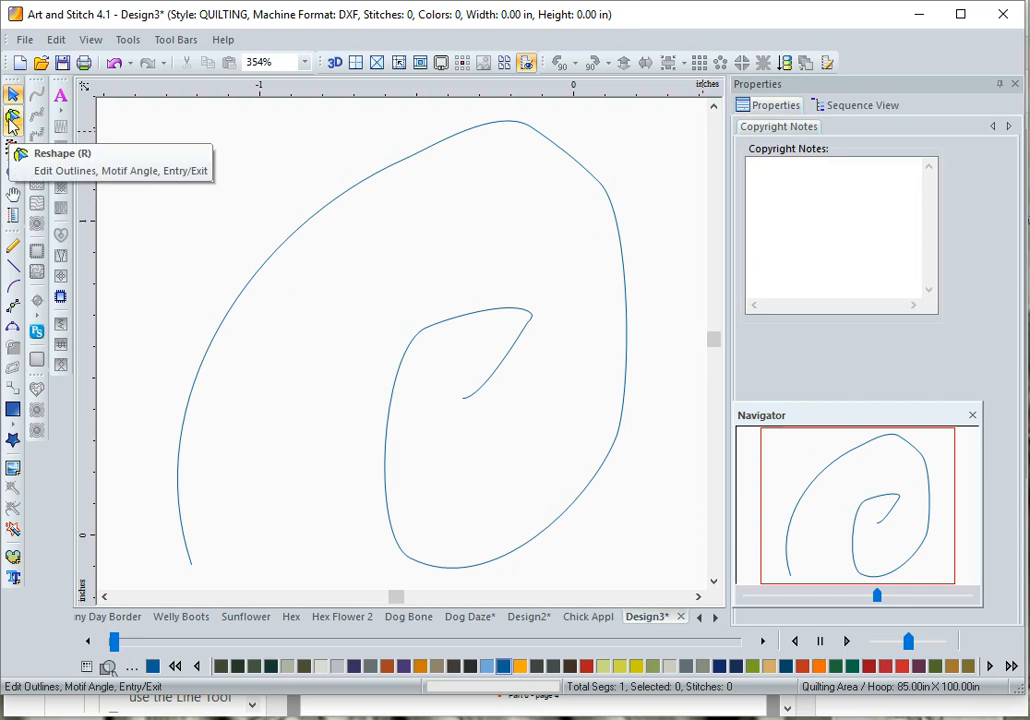
{"action": "left_click", "coordinate": [13, 120]}
{"action": "left_click", "coordinate": [283, 244]}
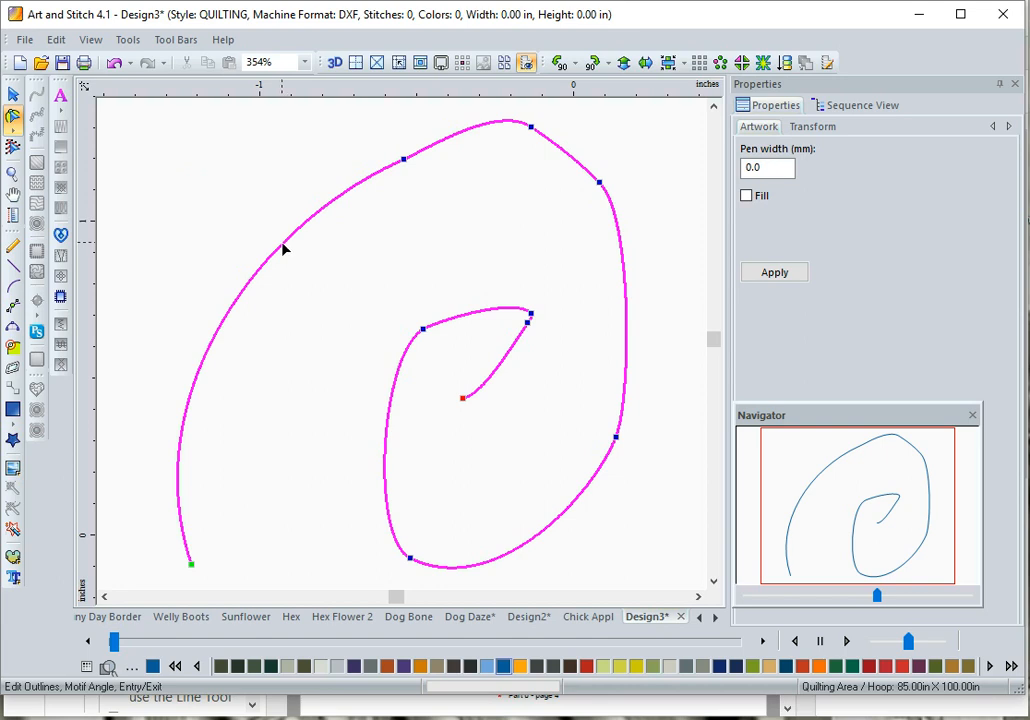
{"action": "left_click", "coordinate": [404, 160]}
{"action": "mouse_move", "coordinate": [406, 167]}
{"action": "left_mouse_down"}
{"action": "mouse_move", "coordinate": [398, 152]}
{"action": "mouse_move", "coordinate": [409, 181]}
{"action": "left_mouse_up"}
{"action": "left_click", "coordinate": [399, 150]}
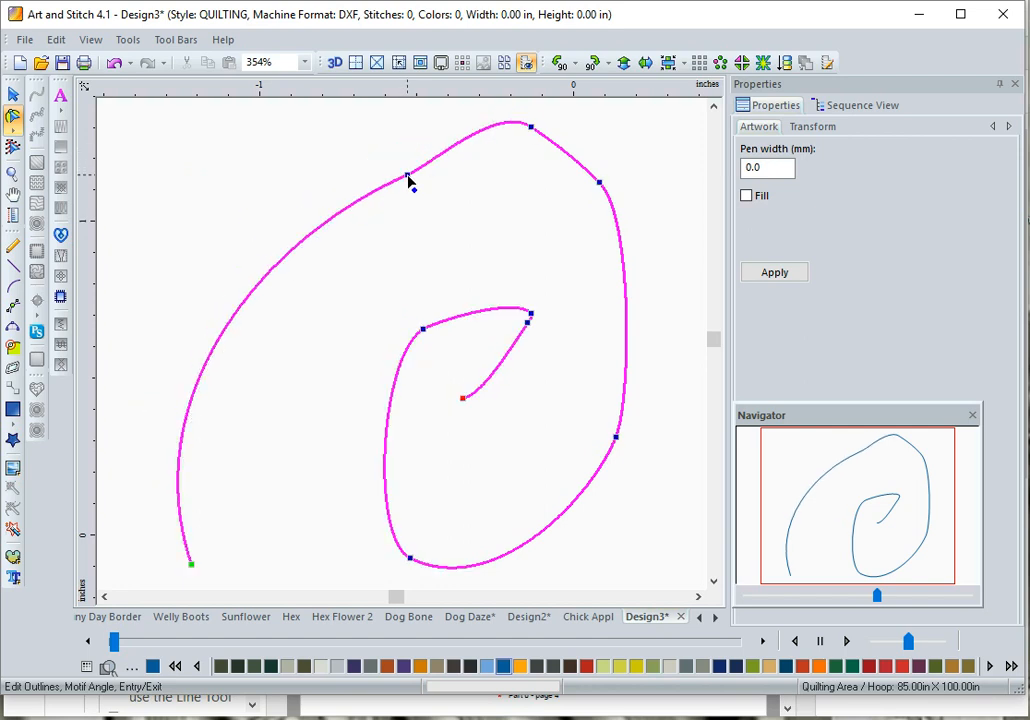
{"action": "left_click", "coordinate": [408, 177]}
{"action": "left_click_drag", "start_coordinate": [410, 181], "coordinate": [393, 150]}
{"action": "left_click", "coordinate": [392, 150]}
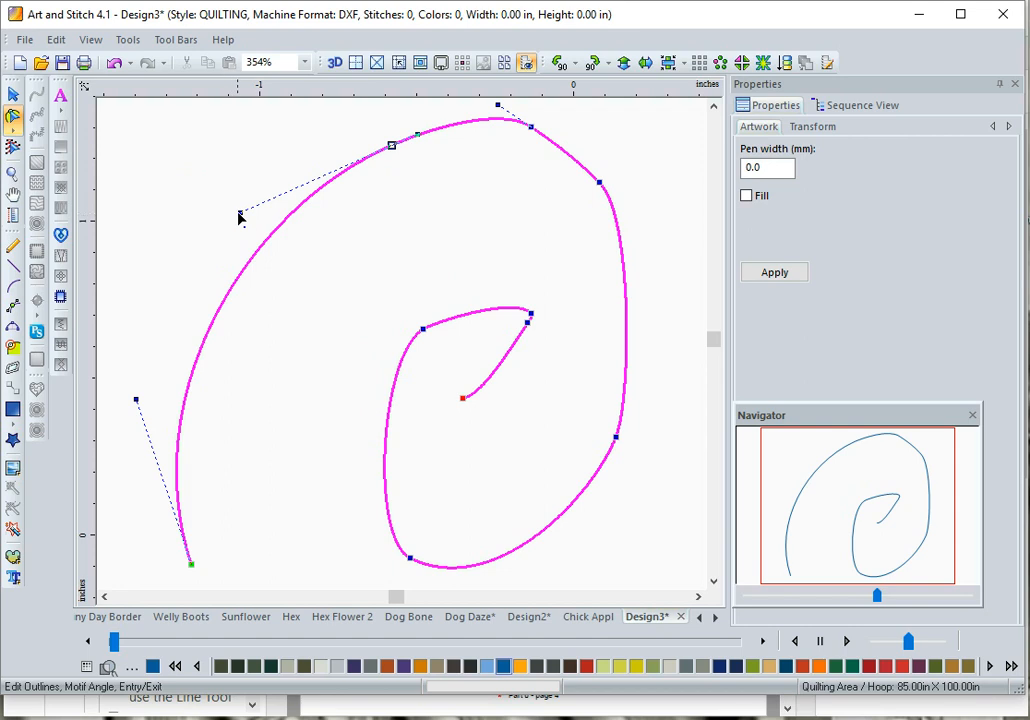
{"action": "left_click_drag", "start_coordinate": [241, 216], "coordinate": [288, 272]}
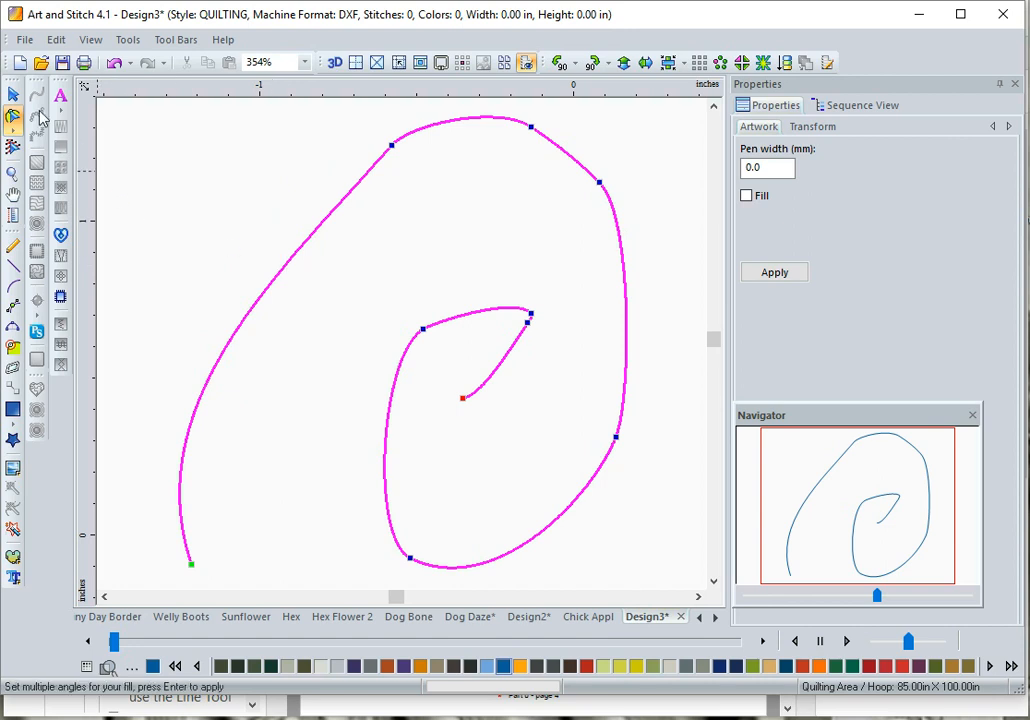
Select the reshaped spiral and apply running stitches to its line
{"action": "left_click", "coordinate": [14, 95]}
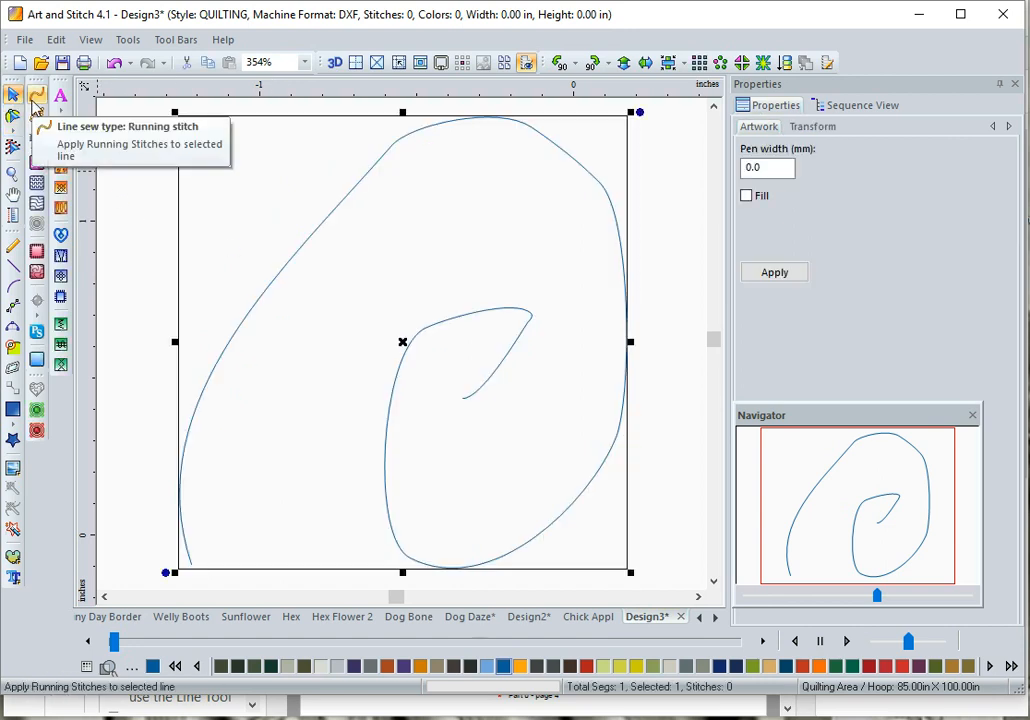
{"action": "left_click", "coordinate": [36, 104]}
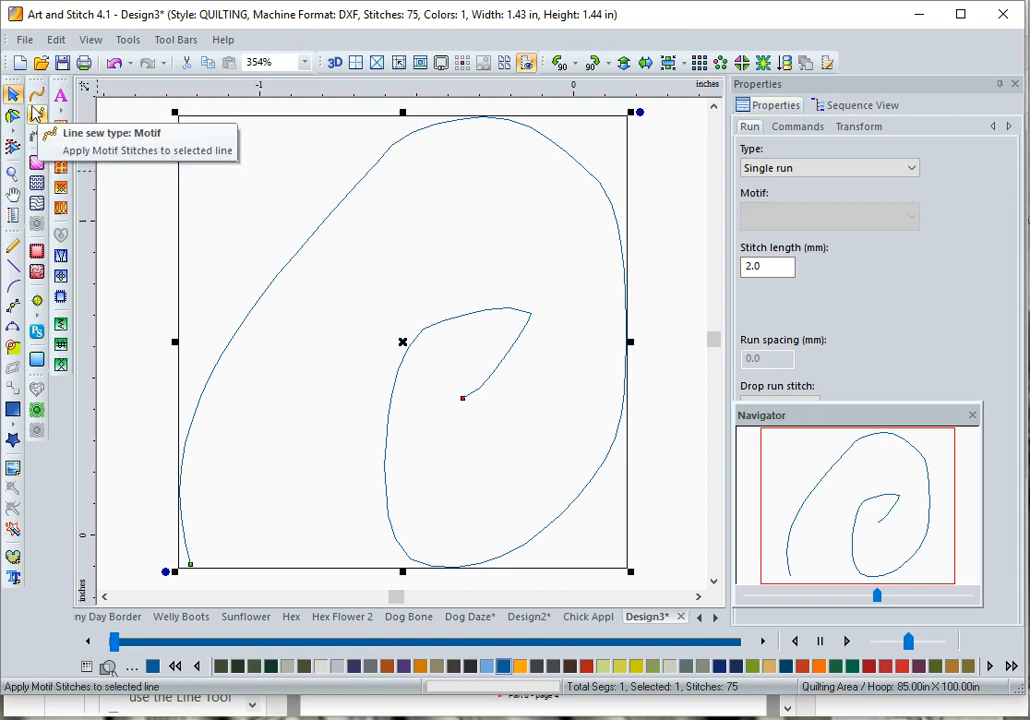
{"action": "left_click", "coordinate": [35, 113]}
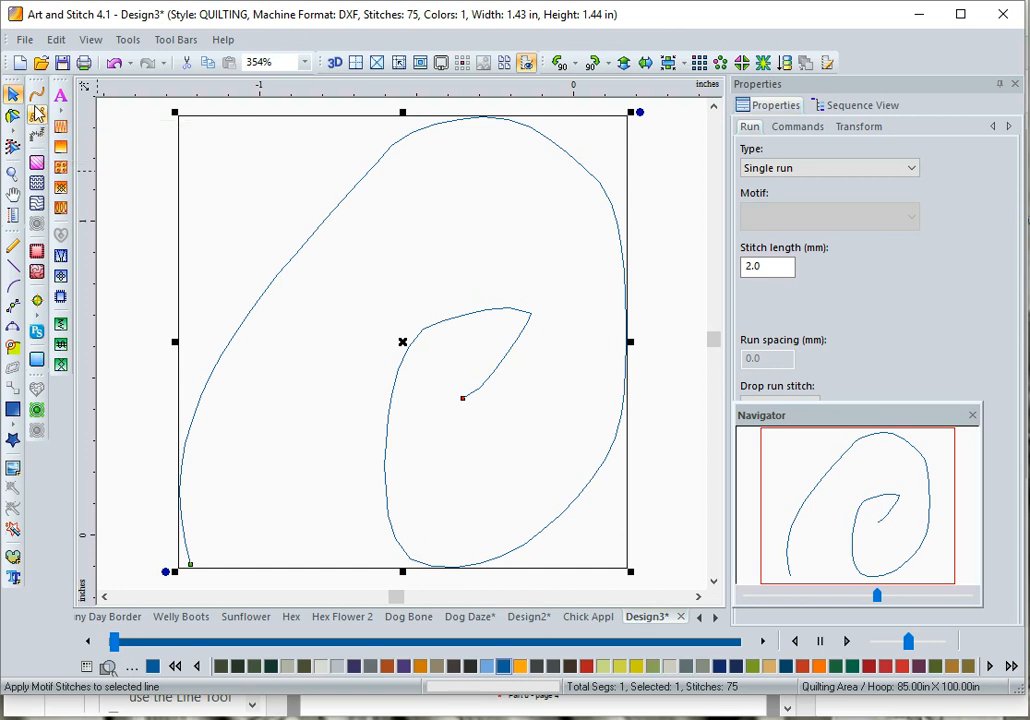
Examine the save options and the list of available file formats for the spiral design, and cancel without saving
{"action": "left_click", "coordinate": [25, 41]}
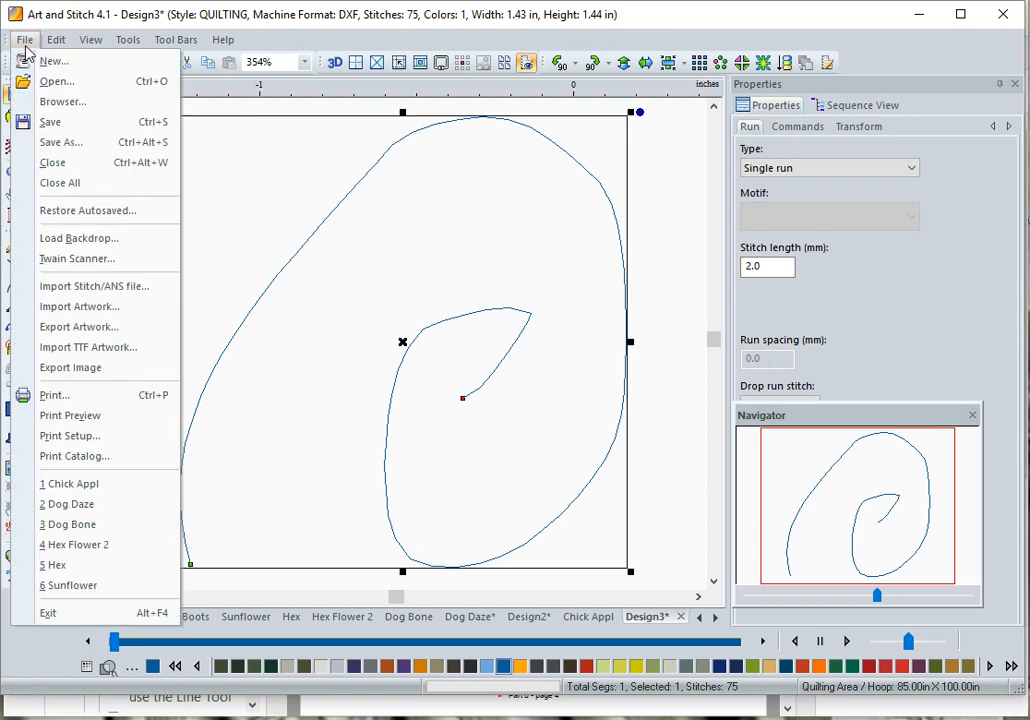
{"action": "left_click", "coordinate": [112, 144]}
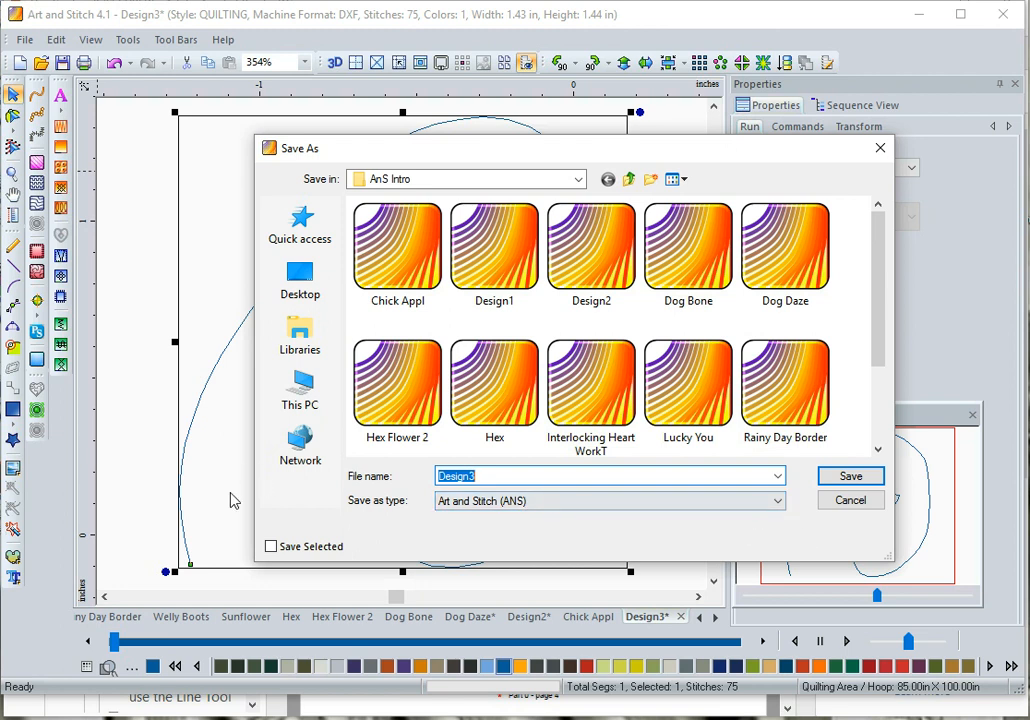
{"action": "left_click", "coordinate": [832, 501]}
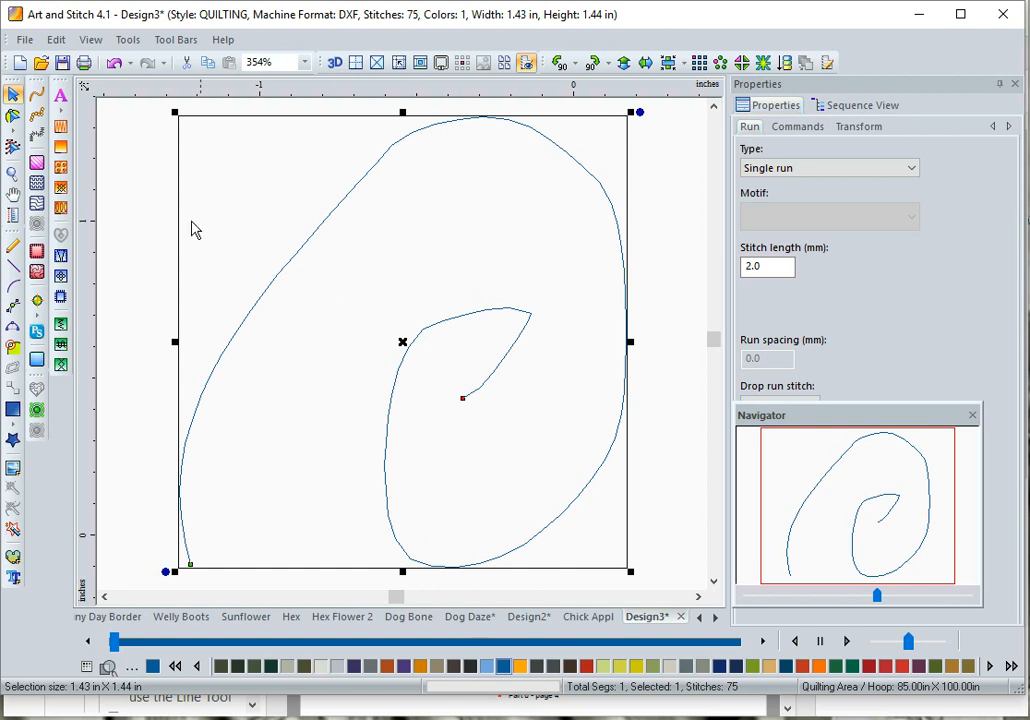
{"action": "left_click", "coordinate": [22, 41]}
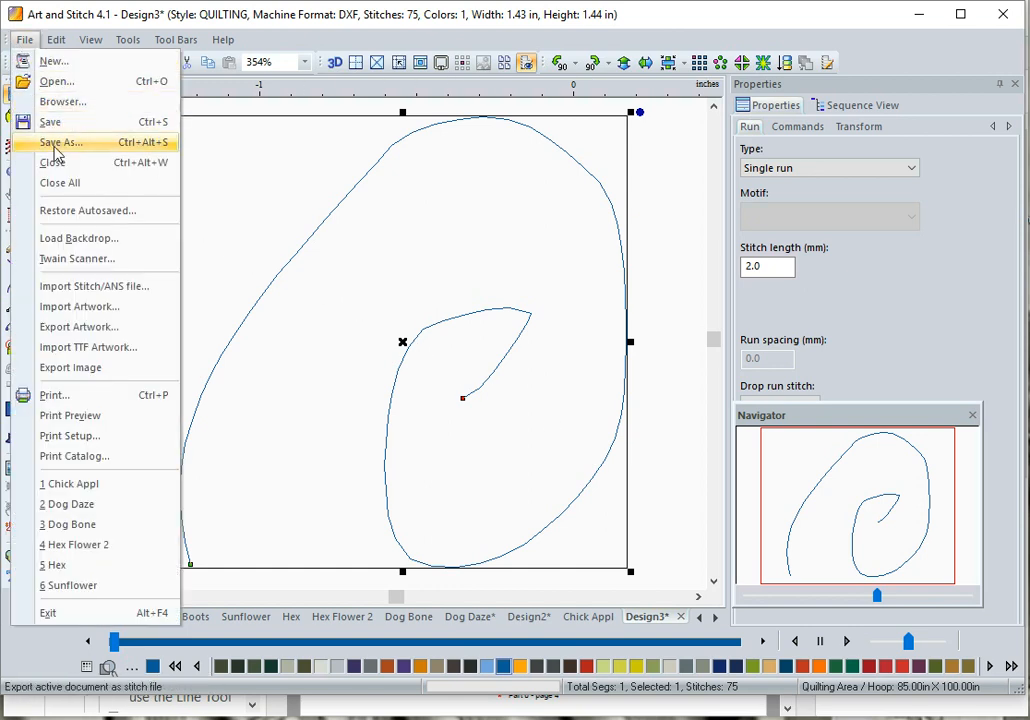
{"action": "left_click", "coordinate": [24, 143]}
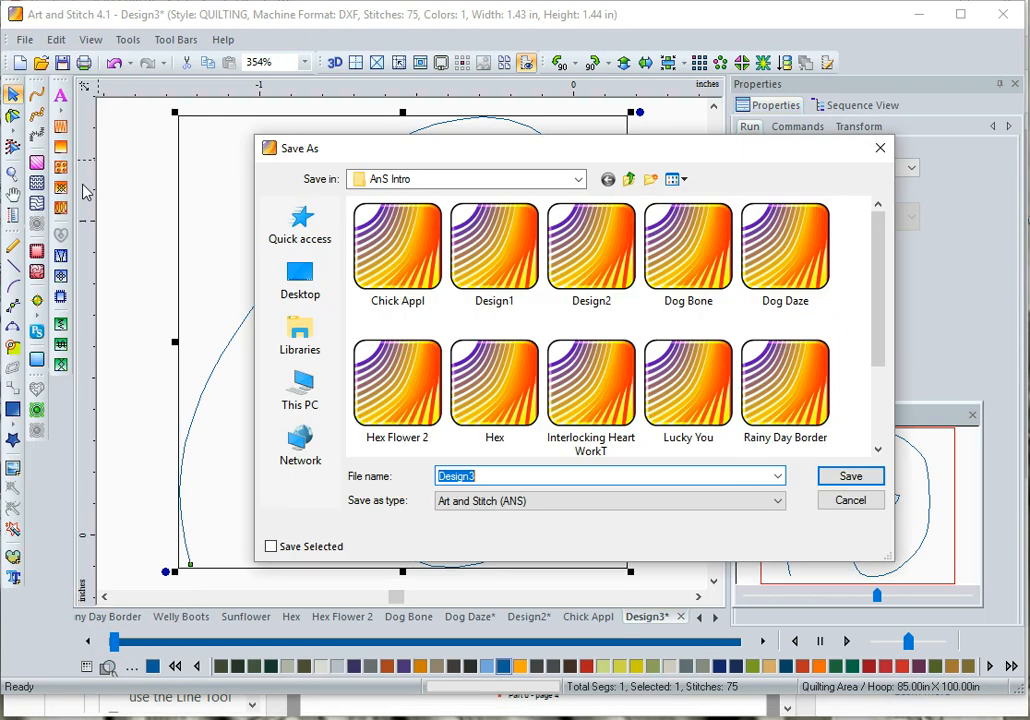
{"action": "left_click", "coordinate": [572, 503]}
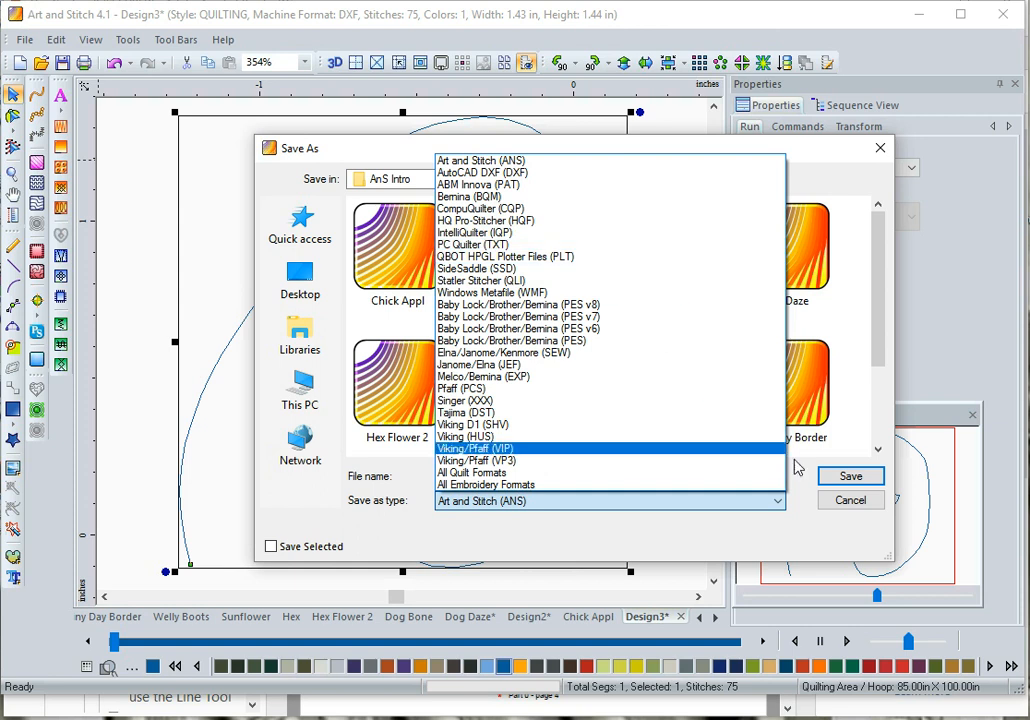
{"action": "left_click", "coordinate": [841, 502]}
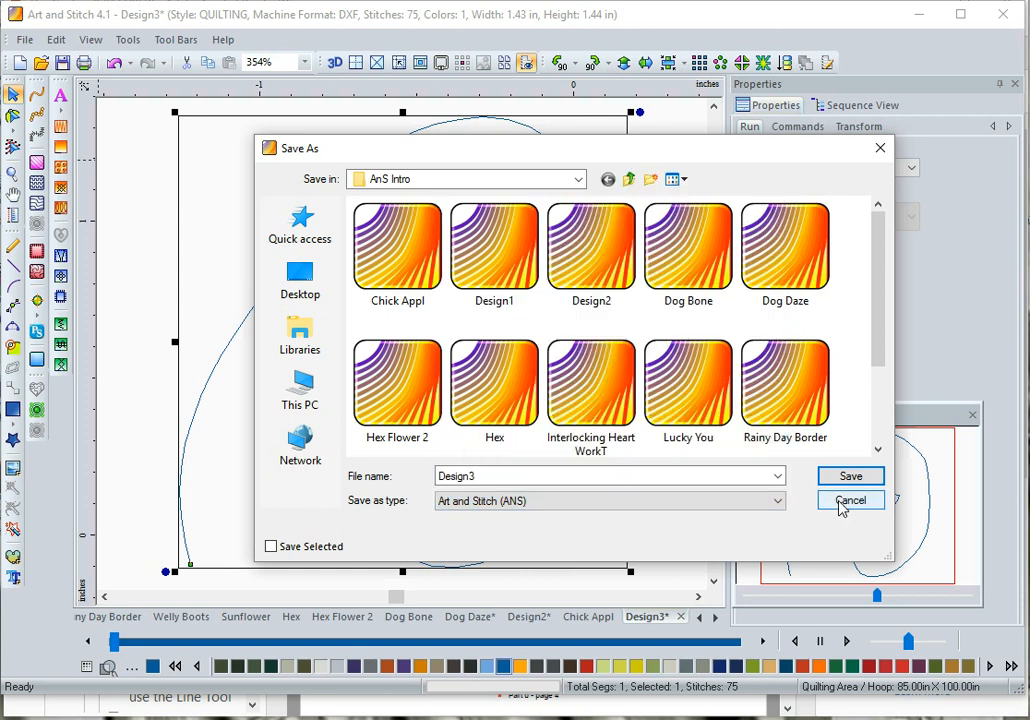
{"action": "left_click", "coordinate": [846, 501]}
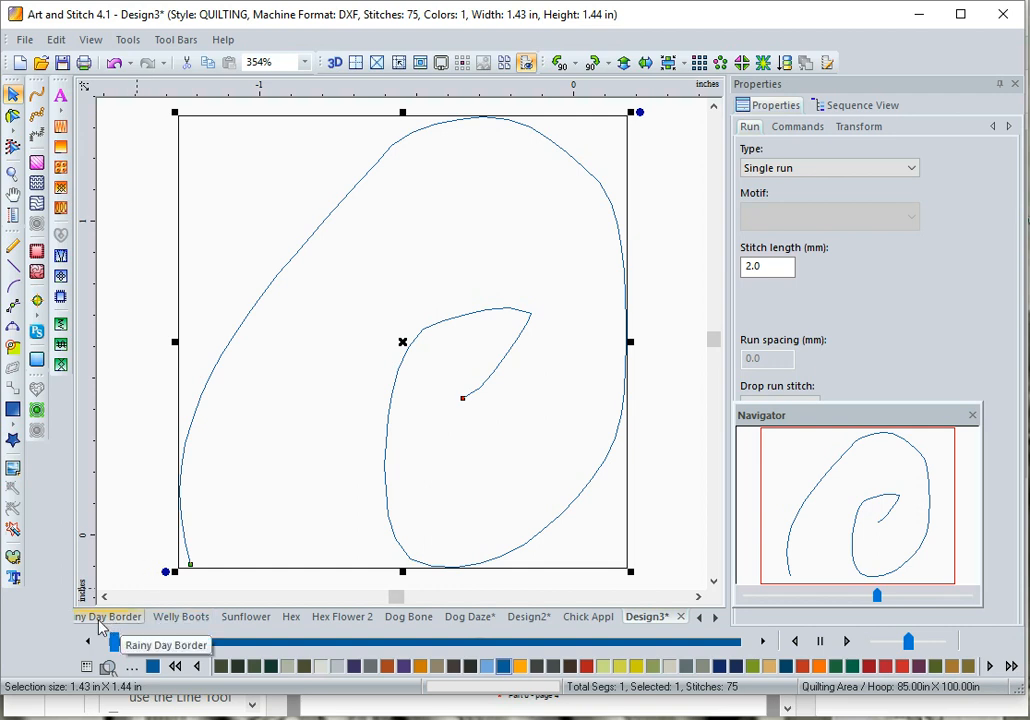
View the open Rainy Day design, followed by the Rainy Day Border design
{"action": "left_click", "coordinate": [700, 618]}
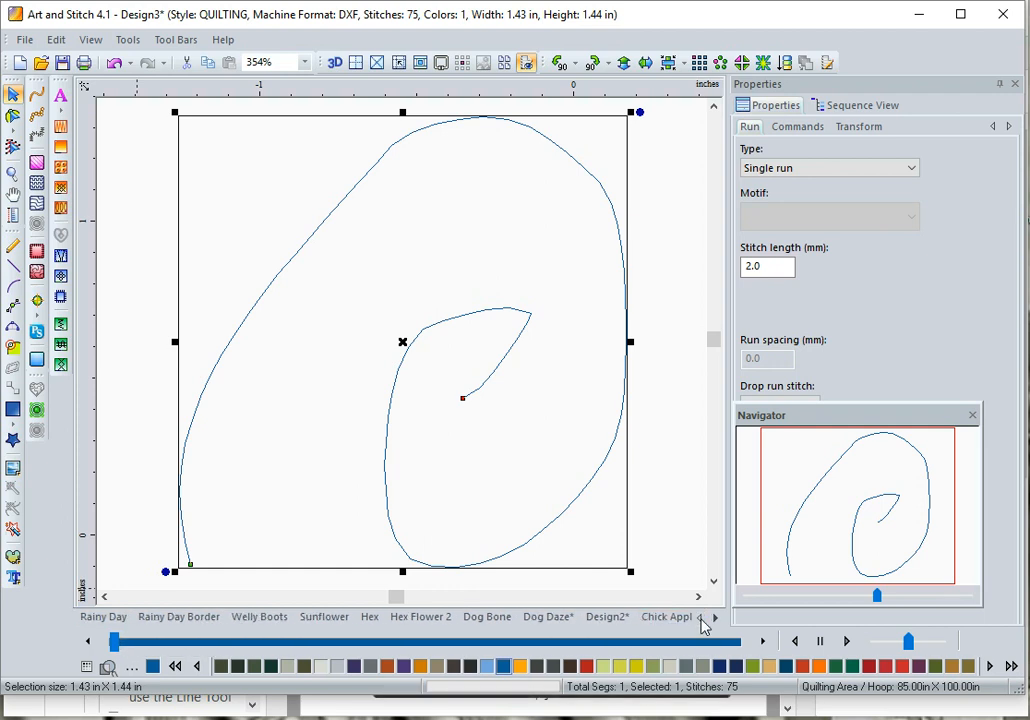
{"action": "left_click", "coordinate": [94, 620]}
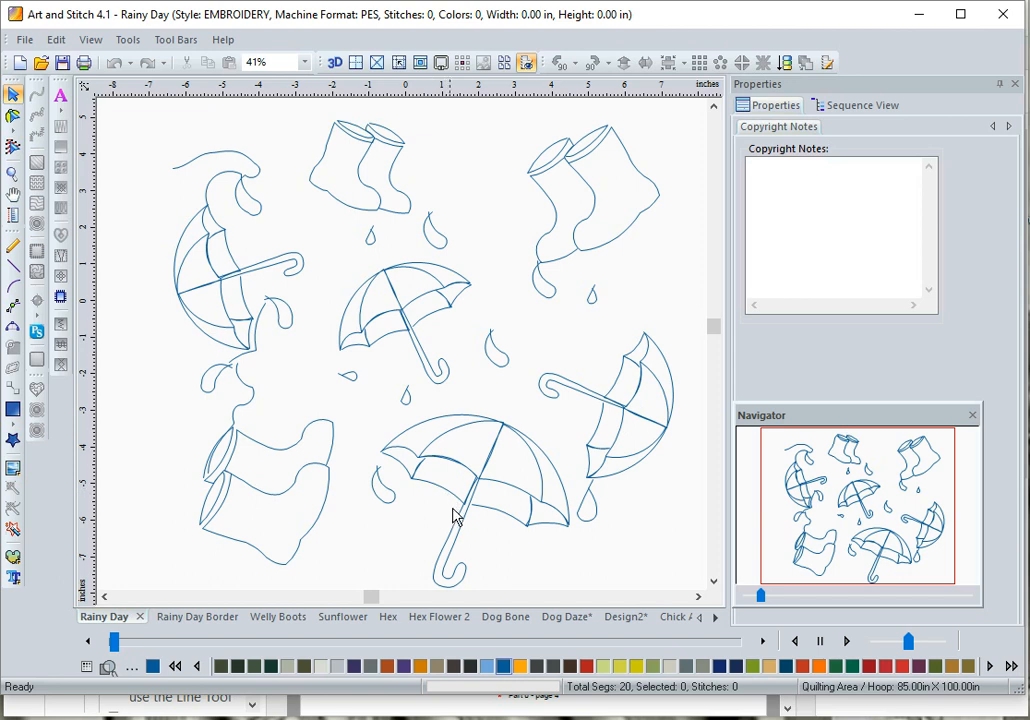
{"action": "left_click", "coordinate": [198, 617]}
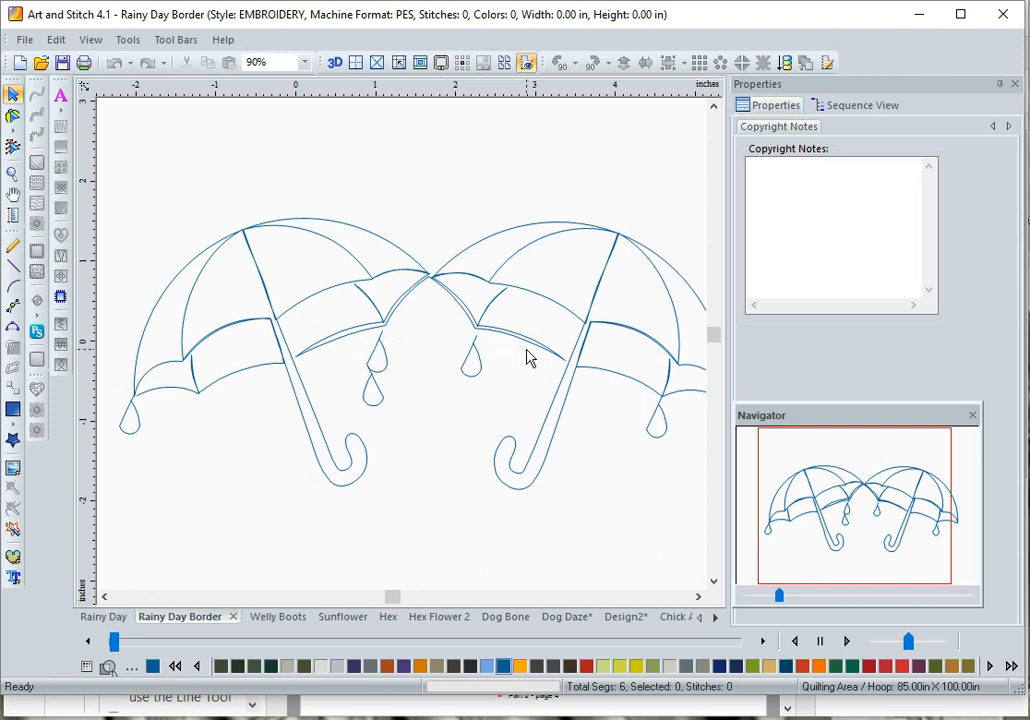
Preview the umbrella border as a repeated design with 3 across and 1 down, and cancel the repeat
{"action": "left_click", "coordinate": [346, 288]}
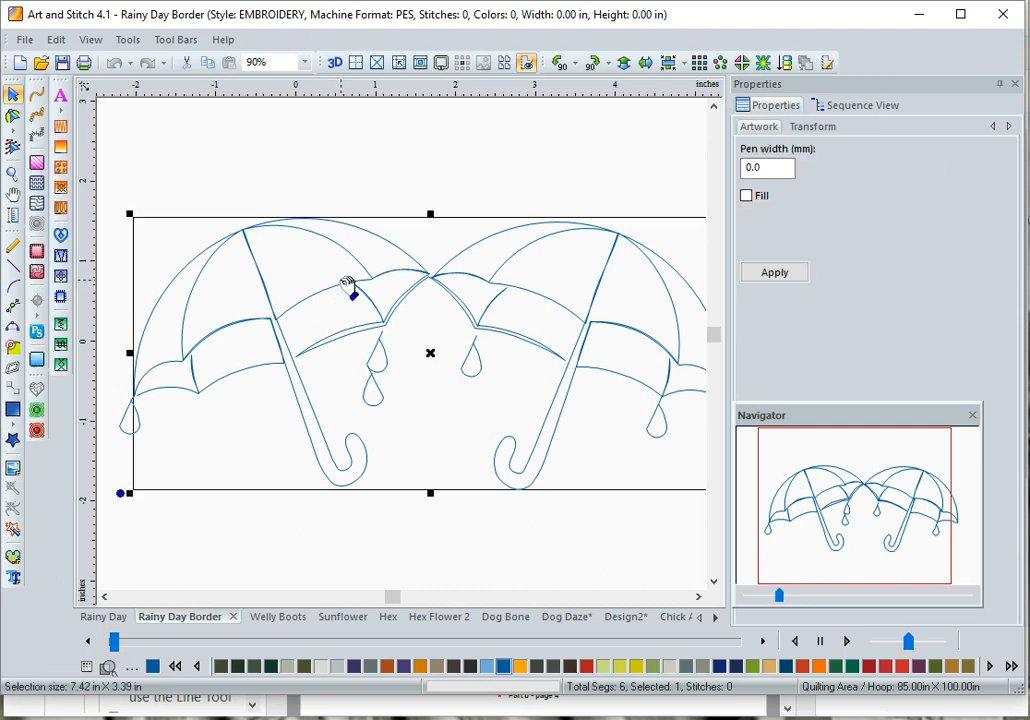
{"action": "left_click", "coordinate": [700, 66]}
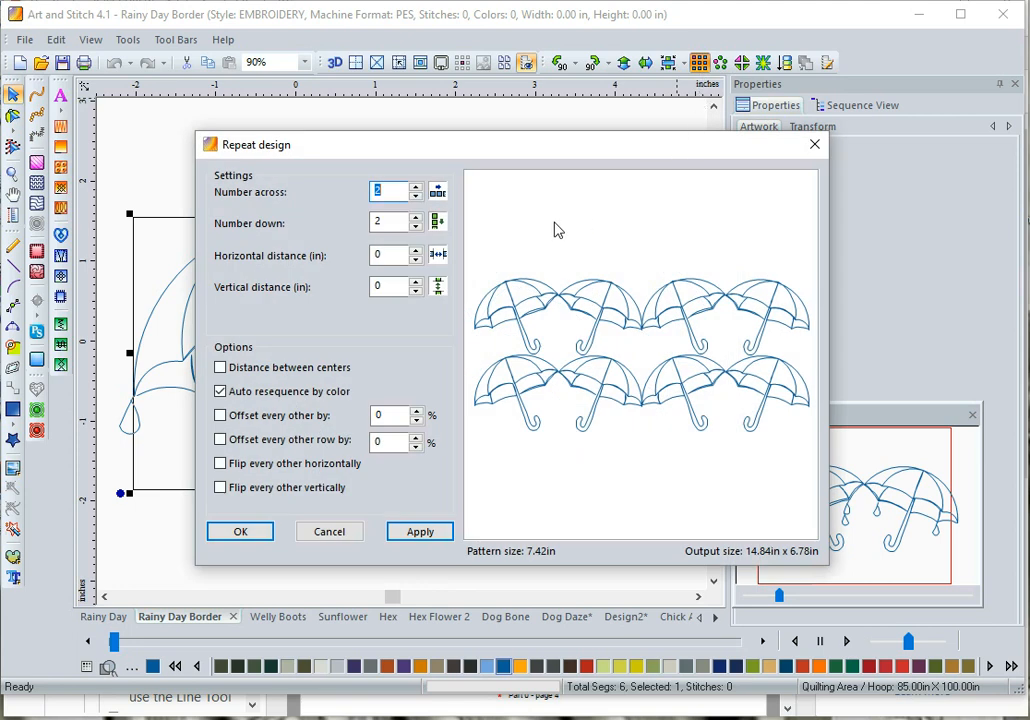
{"action": "left_click", "coordinate": [417, 230]}
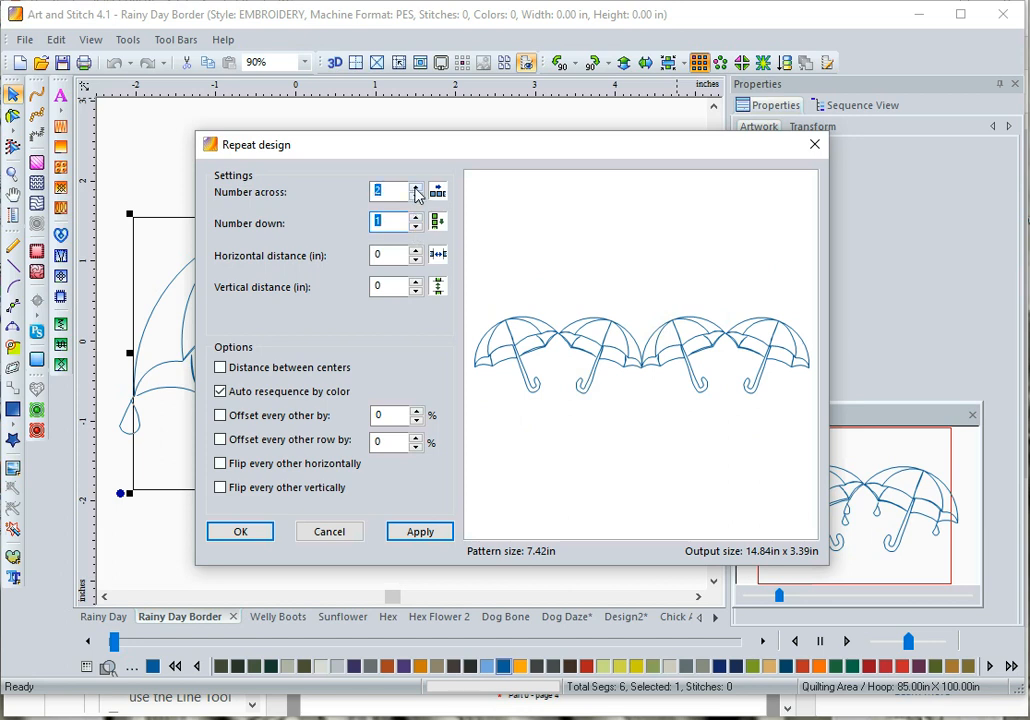
{"action": "left_click", "coordinate": [416, 188]}
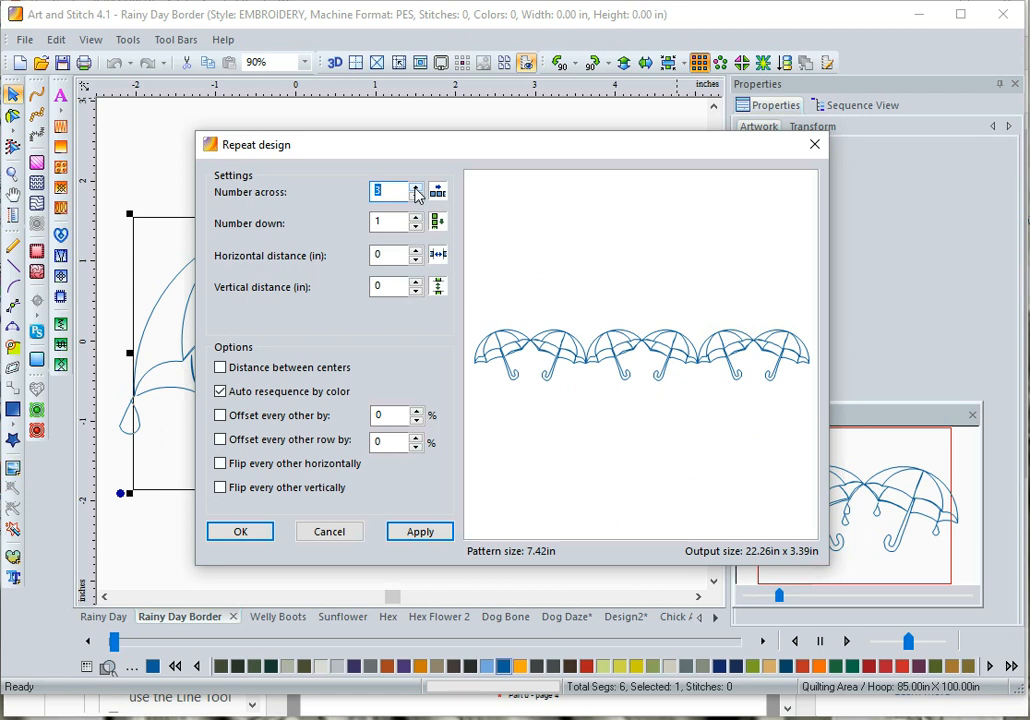
{"action": "left_click", "coordinate": [416, 188]}
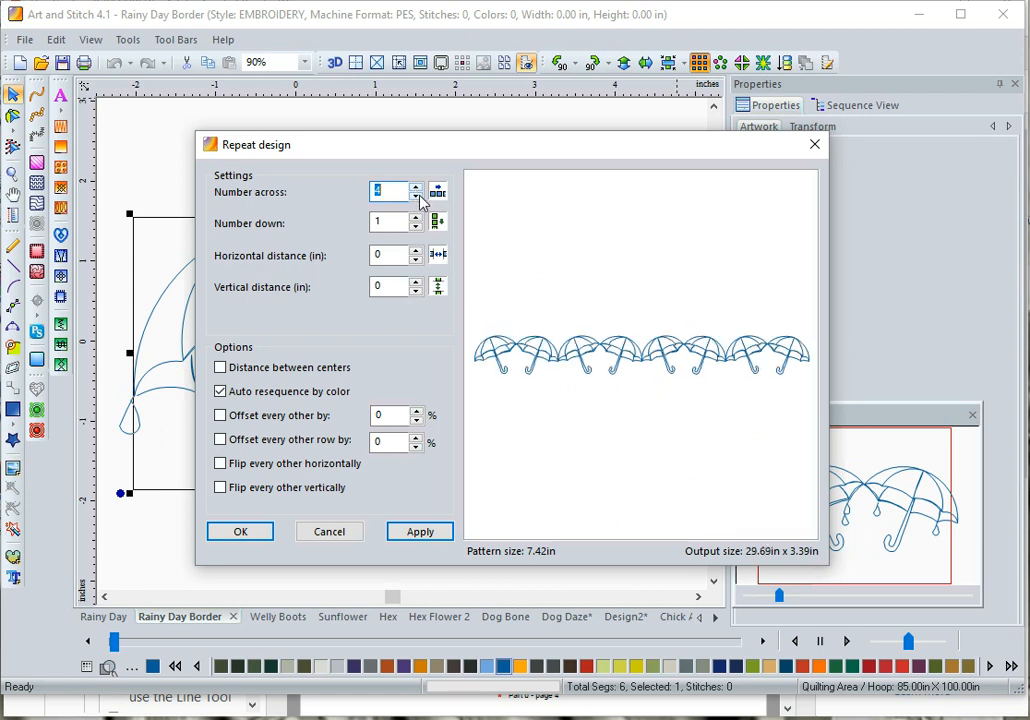
{"action": "left_click", "coordinate": [418, 196]}
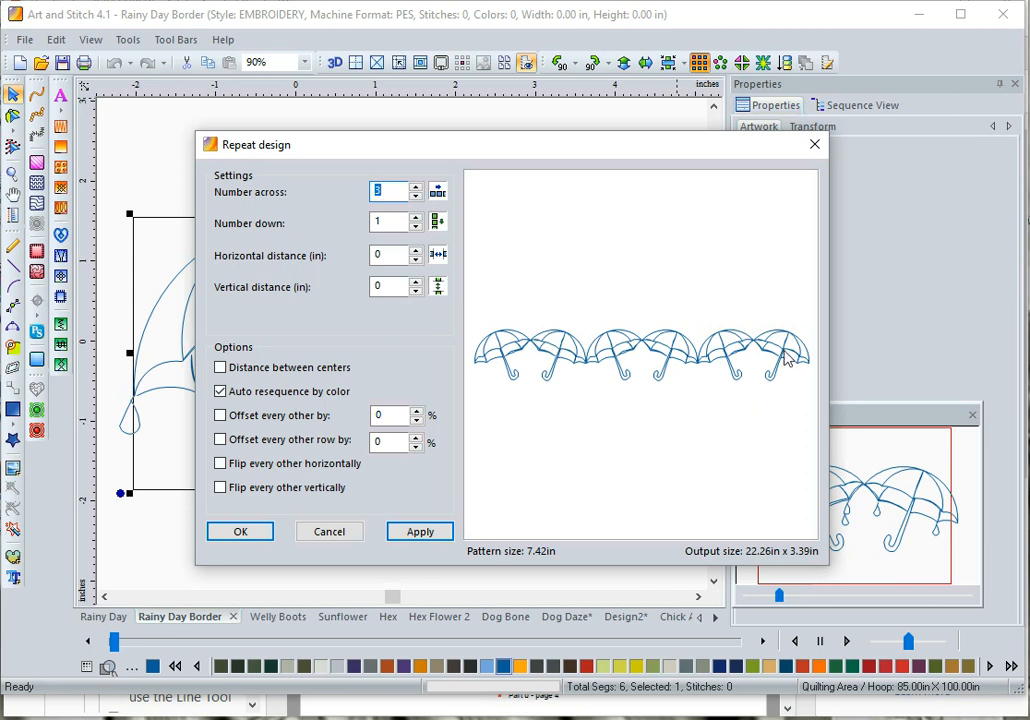
{"action": "left_click", "coordinate": [329, 532]}
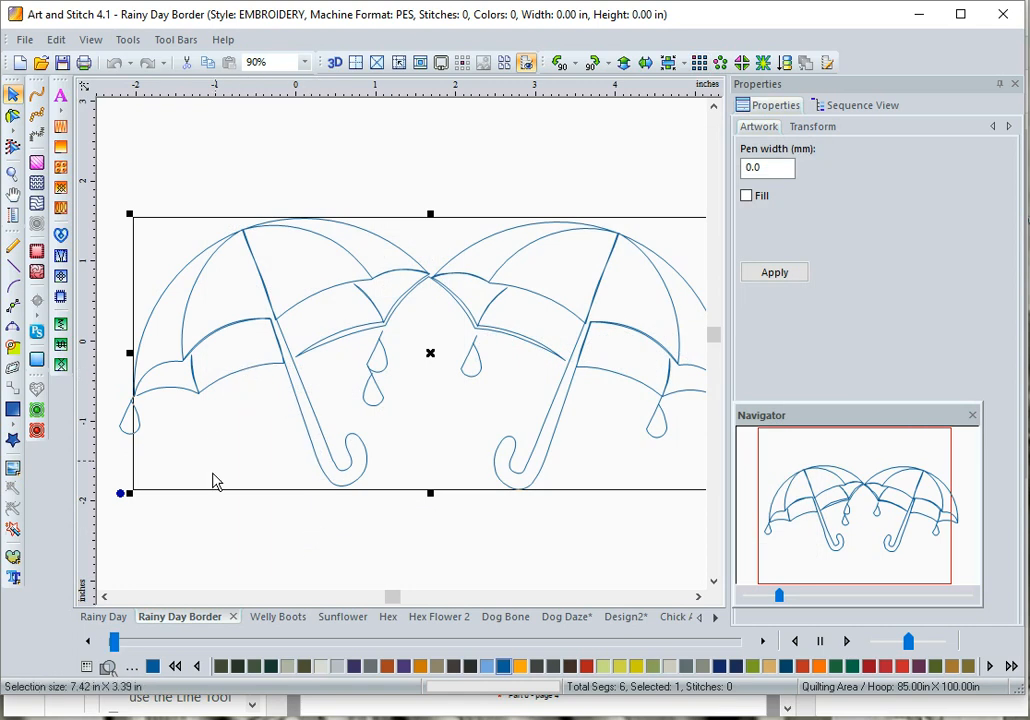
View the Welly Boots design with its boots selected, and return to the Rainy Day design
{"action": "left_click", "coordinate": [274, 626]}
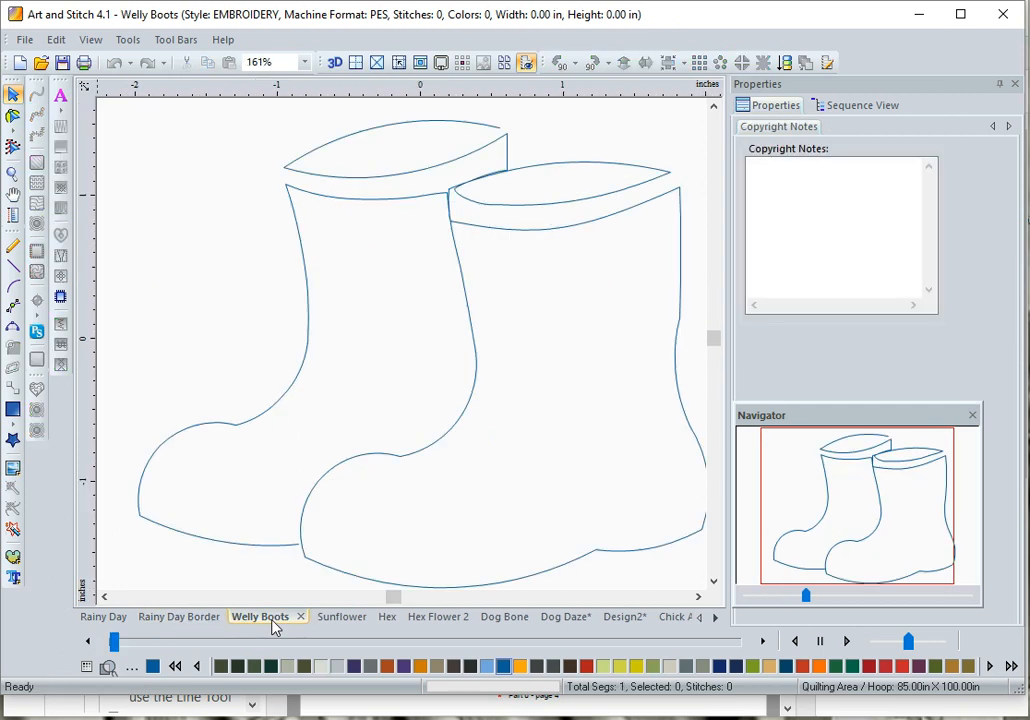
{"action": "left_click", "coordinate": [233, 540]}
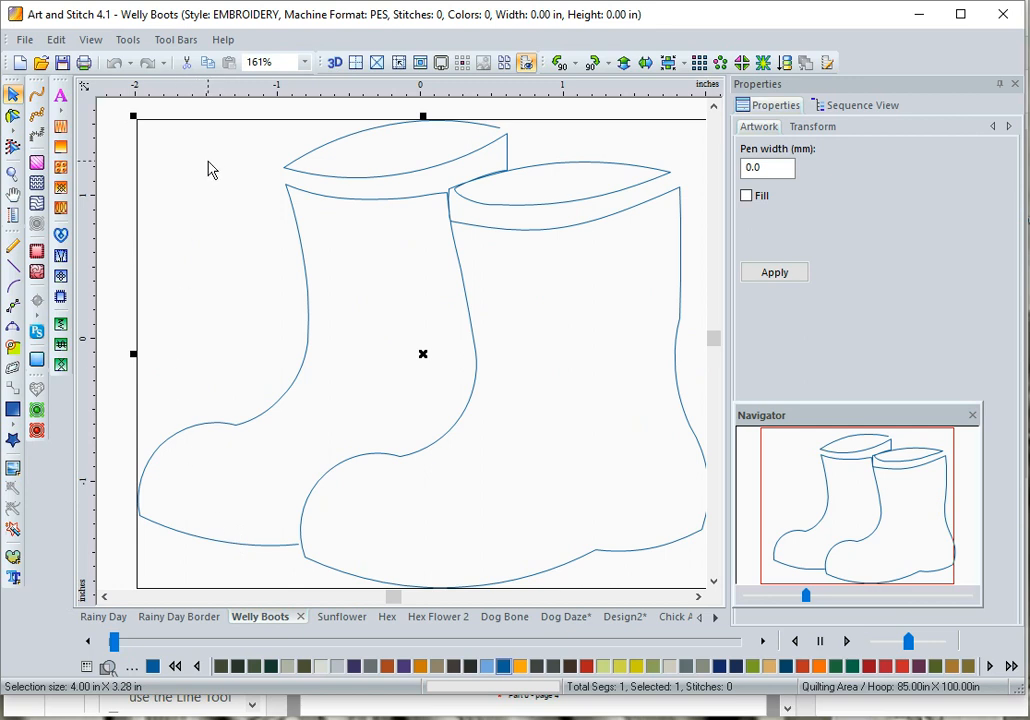
{"action": "left_click", "coordinate": [103, 617]}
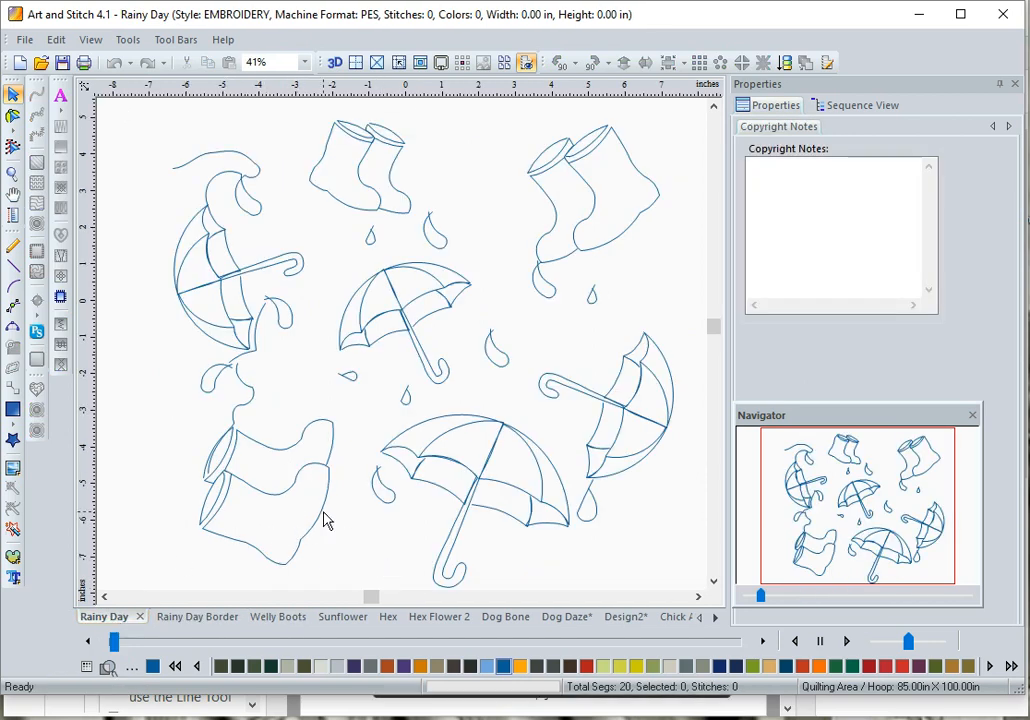
Rotate the pair of boots at the top centre of the Rainy Day design slightly, and deselect it
{"action": "left_click", "coordinate": [340, 199]}
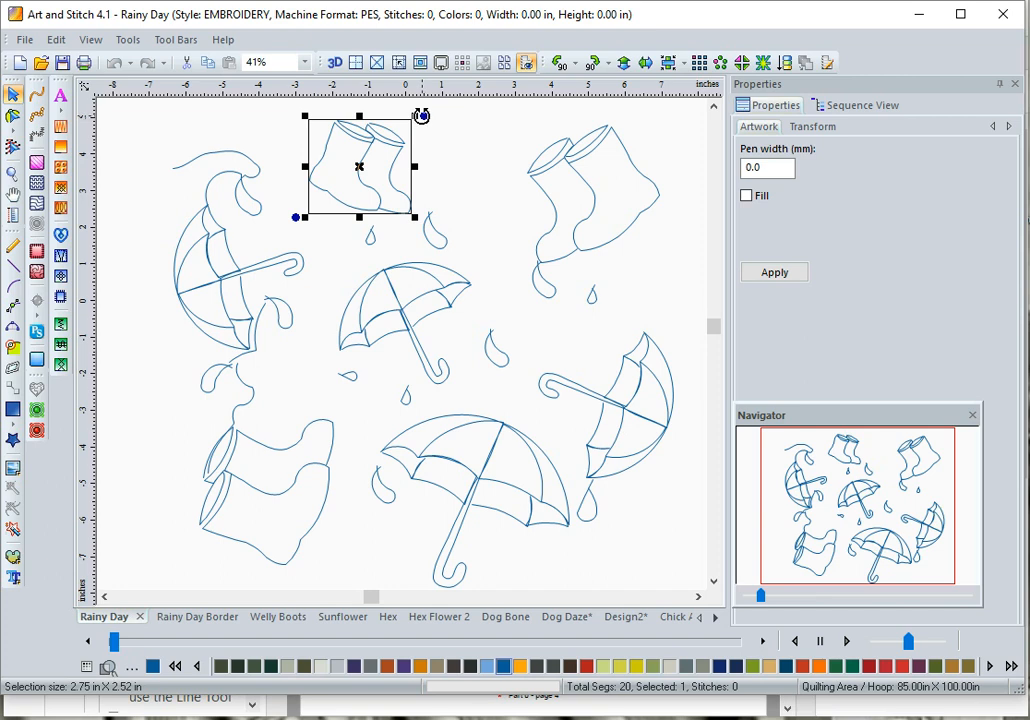
{"action": "mouse_move", "coordinate": [421, 116]}
{"action": "left_mouse_down"}
{"action": "mouse_move", "coordinate": [425, 97]}
{"action": "mouse_move", "coordinate": [435, 120]}
{"action": "mouse_move", "coordinate": [416, 76]}
{"action": "mouse_move", "coordinate": [435, 118]}
{"action": "left_mouse_up"}
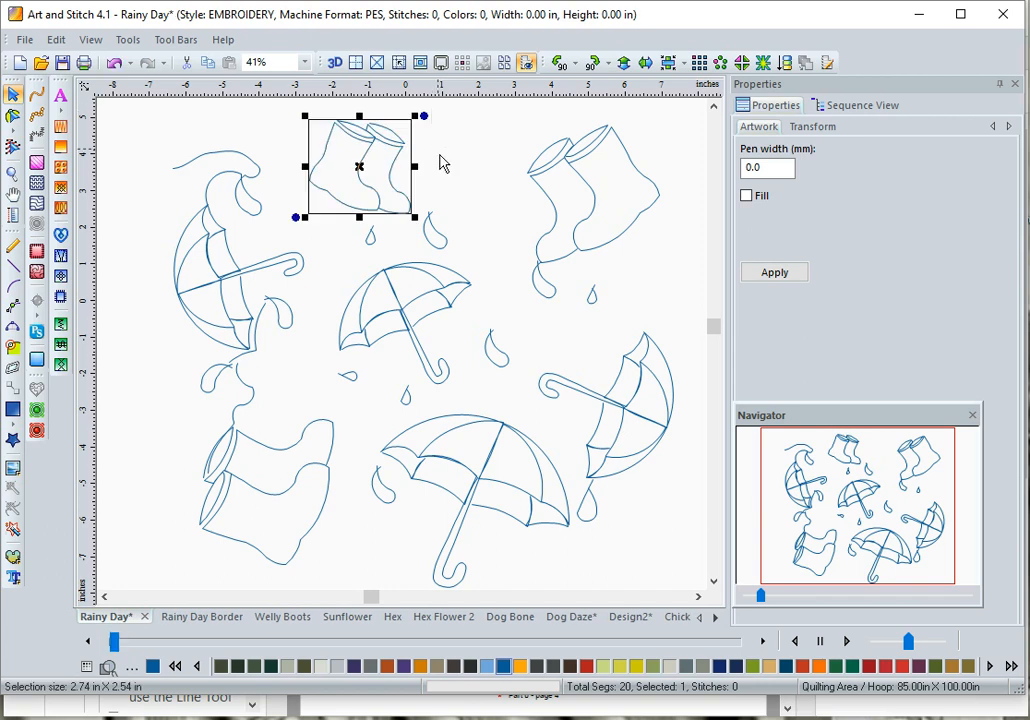
{"action": "left_click", "coordinate": [453, 193]}
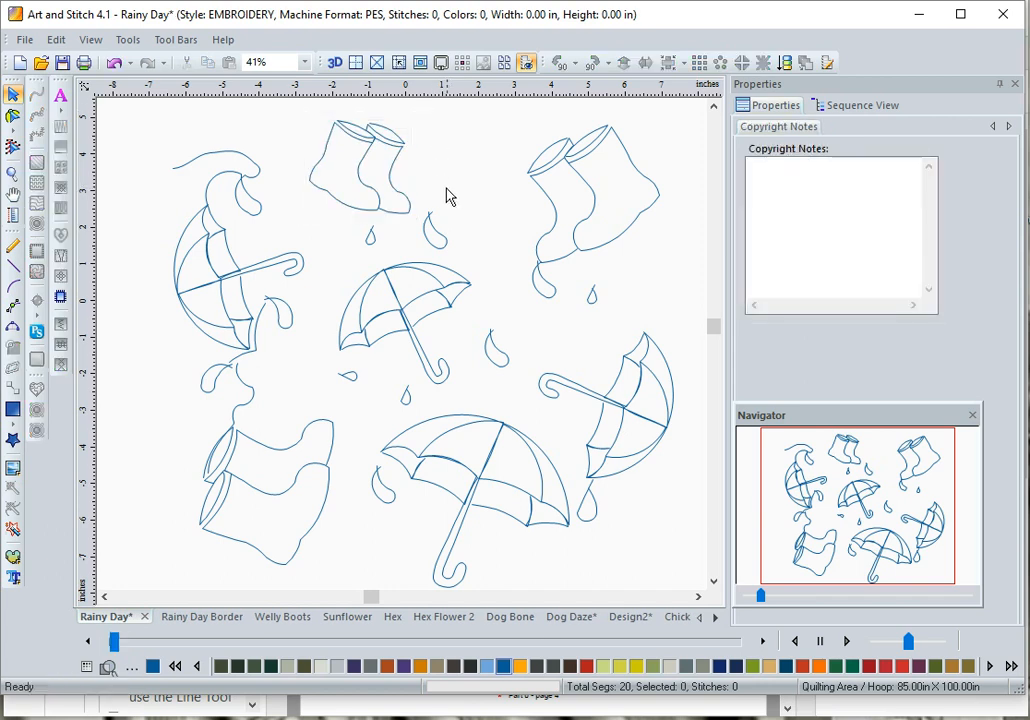
Turn on the interlocking preview of repeats around the Rainy Day design
{"action": "left_click", "coordinate": [90, 40]}
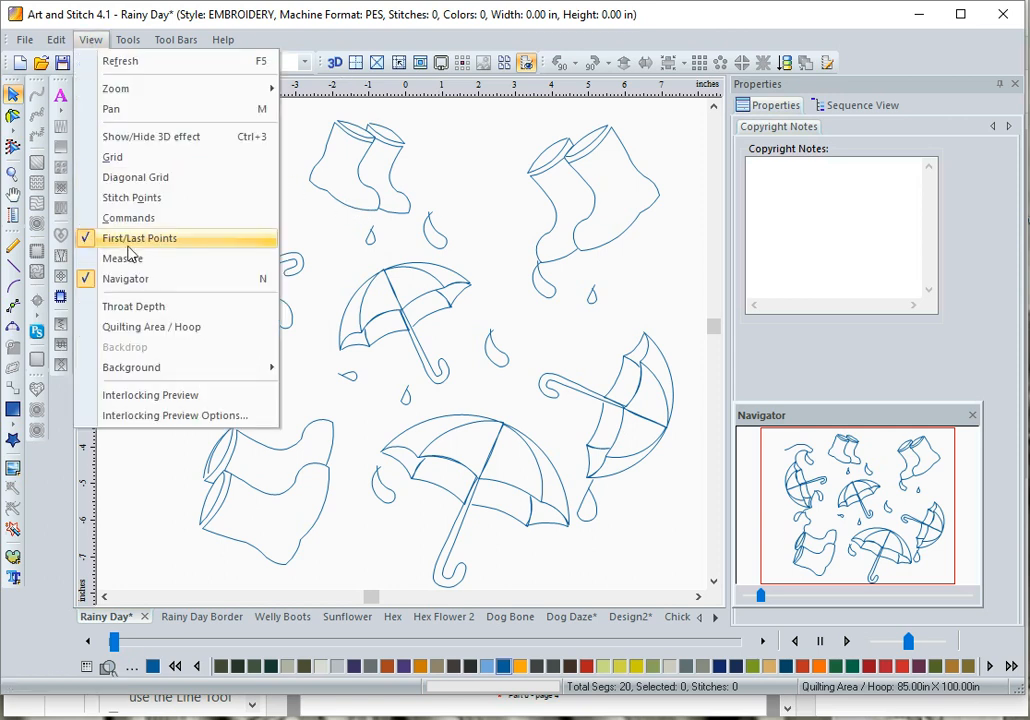
{"action": "left_click", "coordinate": [150, 395]}
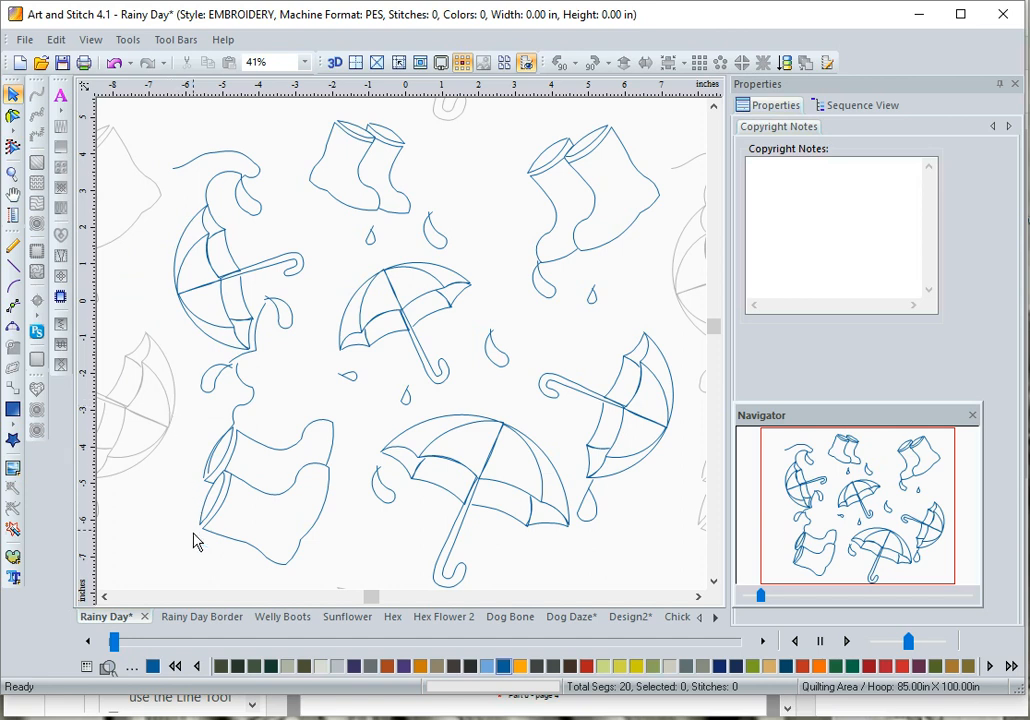
{"action": "scroll", "coordinate": [193, 541], "scroll_direction": "down", "scroll_amount": 1}
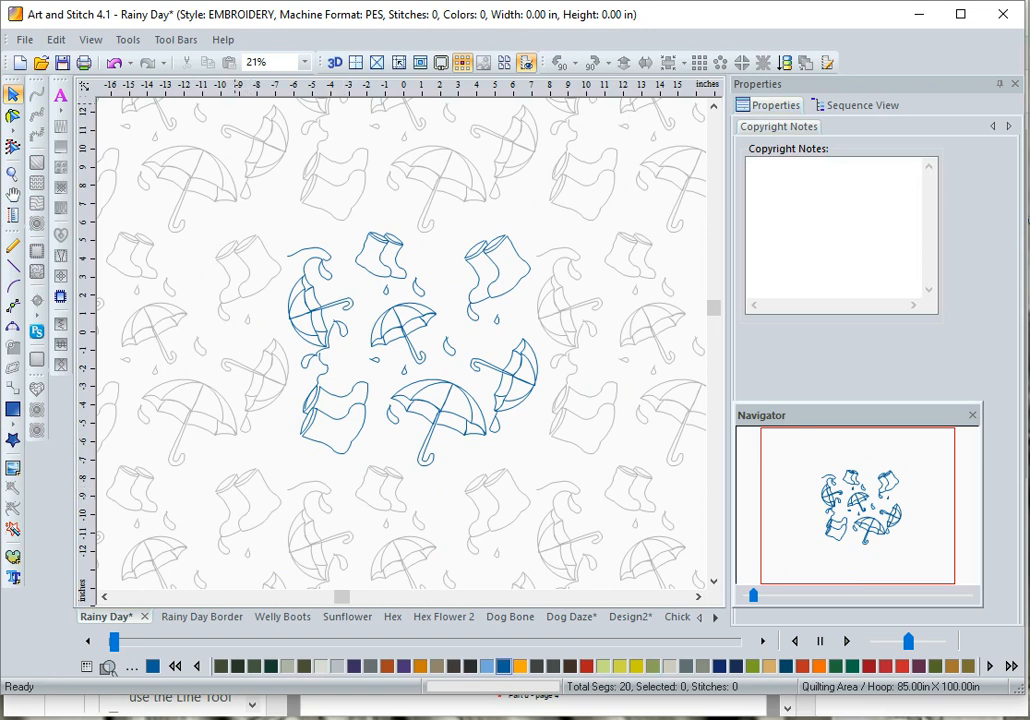
Preview the single petal in the Sunflower design as a Magic Circle of 8 copies, and cancel it
{"action": "left_click", "coordinate": [339, 620]}
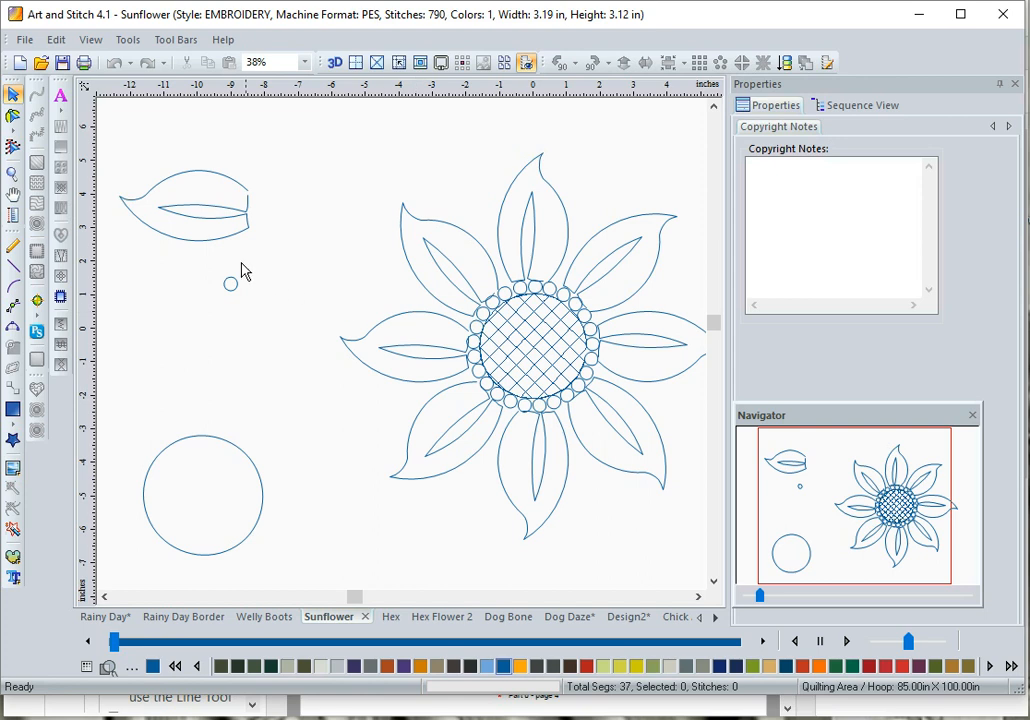
{"action": "left_click", "coordinate": [212, 246]}
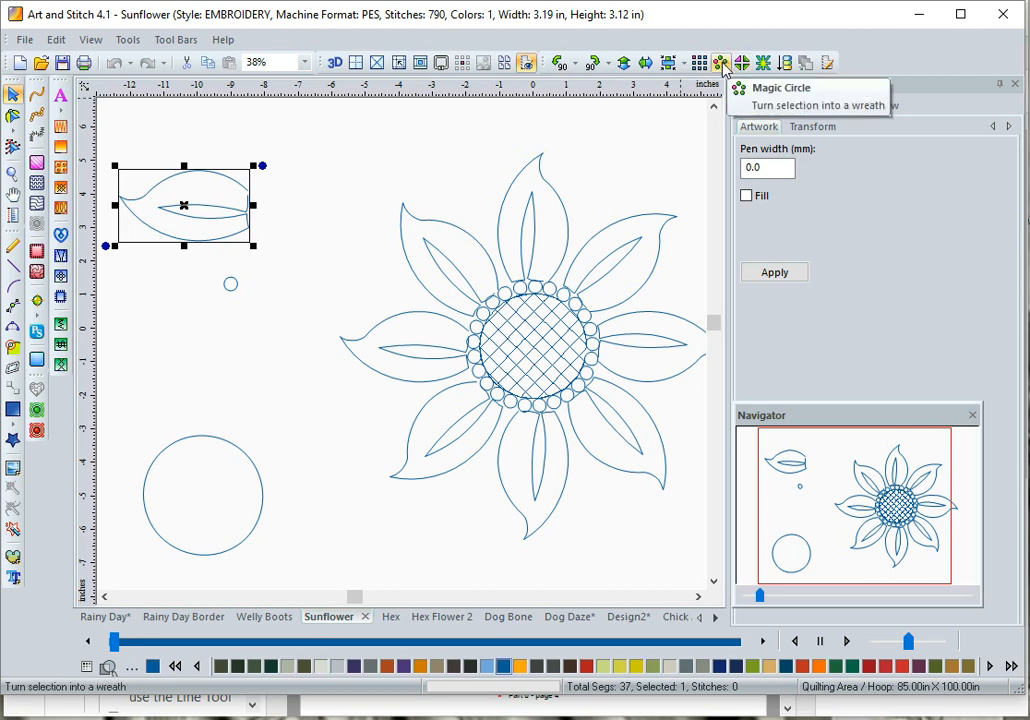
{"action": "left_click", "coordinate": [722, 66]}
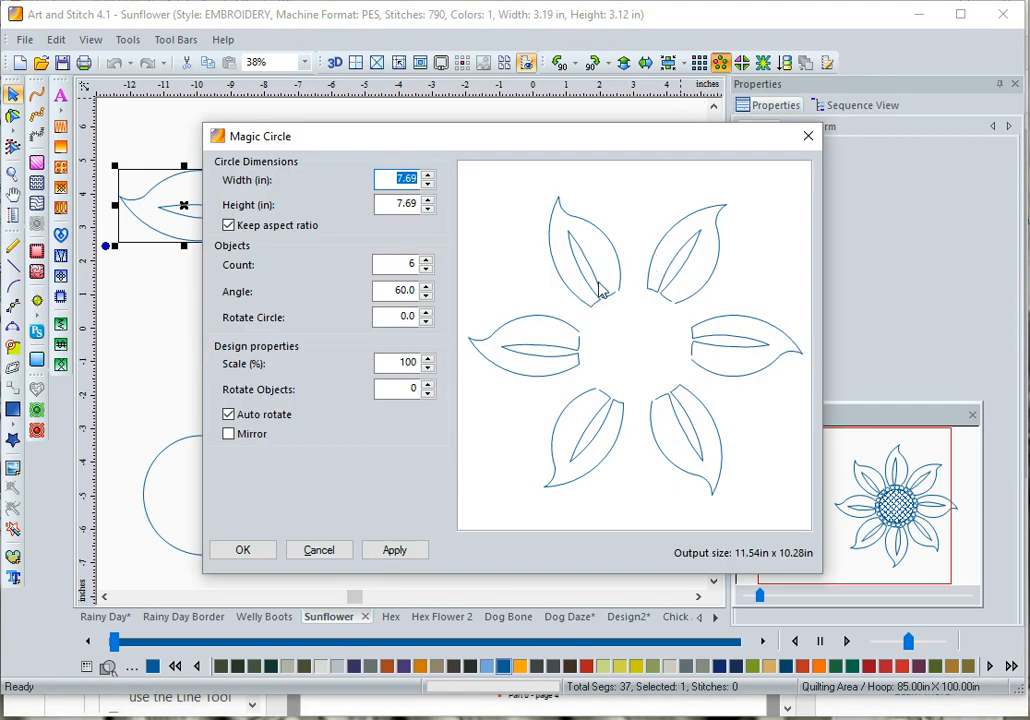
{"action": "left_click", "coordinate": [427, 262]}
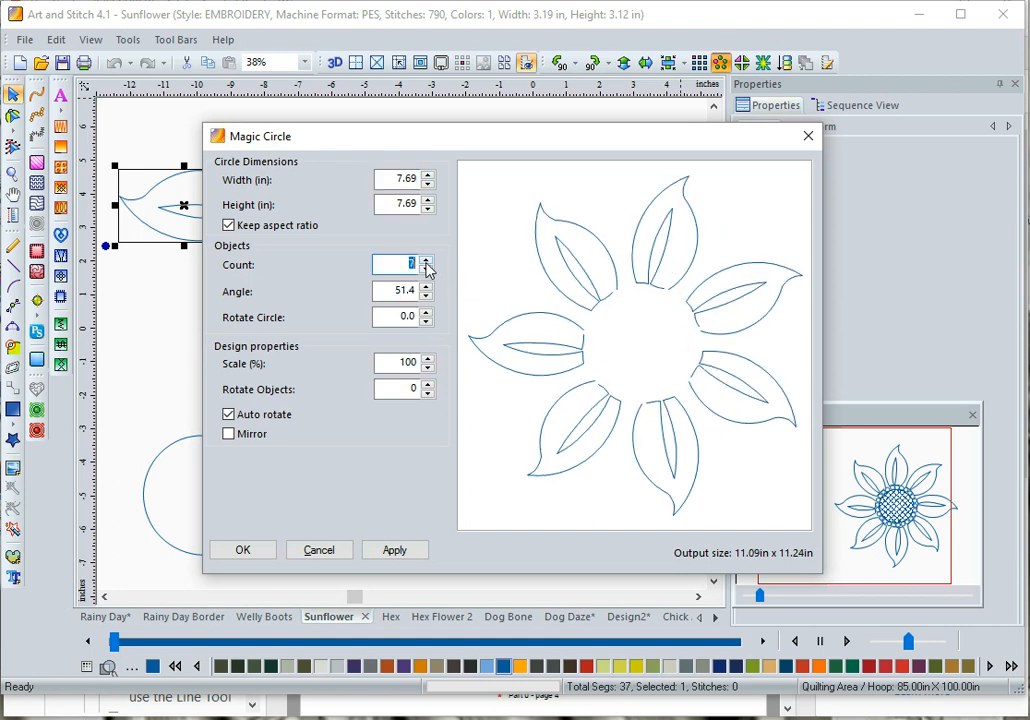
{"action": "left_click", "coordinate": [427, 262]}
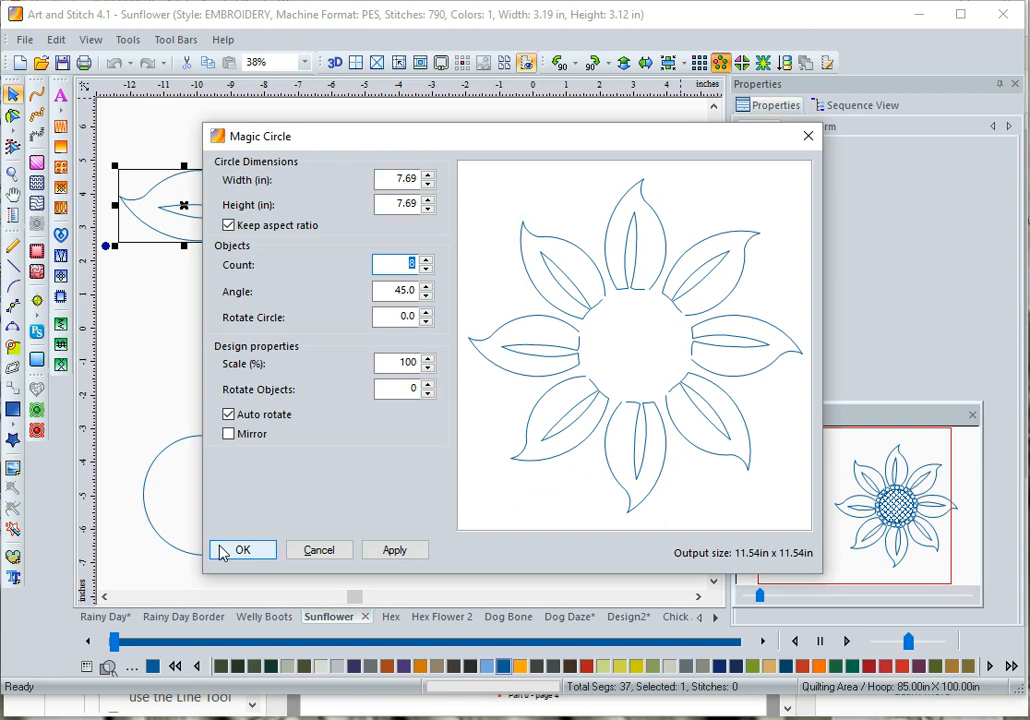
{"action": "left_click", "coordinate": [319, 553]}
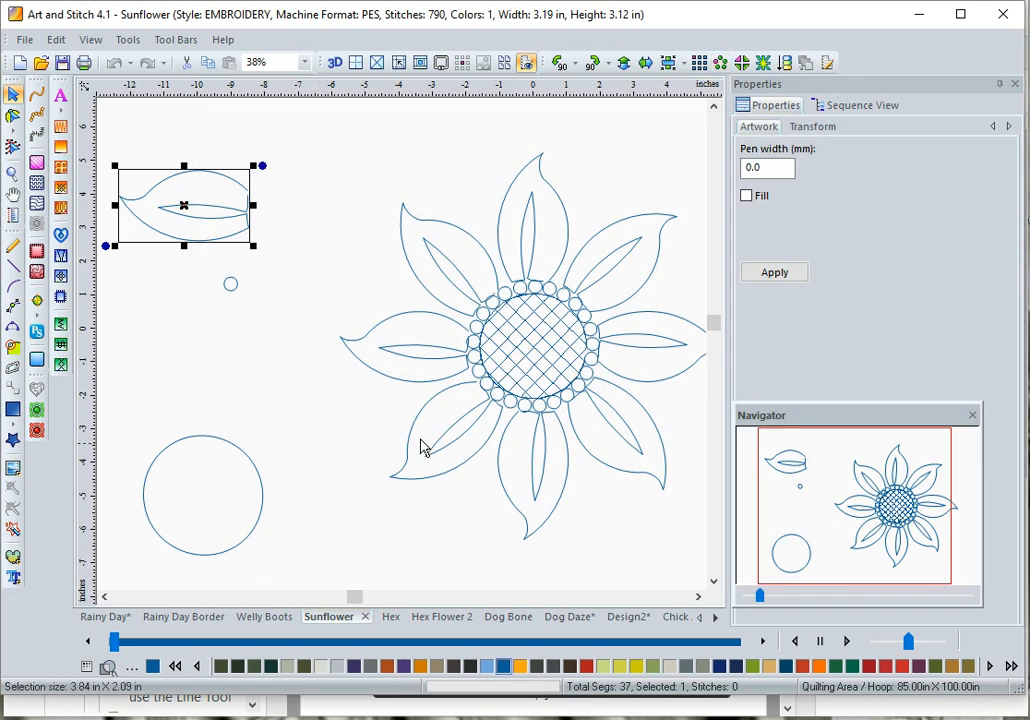
Preview the small circle in the Sunflower design repeated along a circle path with Design on path, and cancel it
{"action": "left_click", "coordinate": [230, 285]}
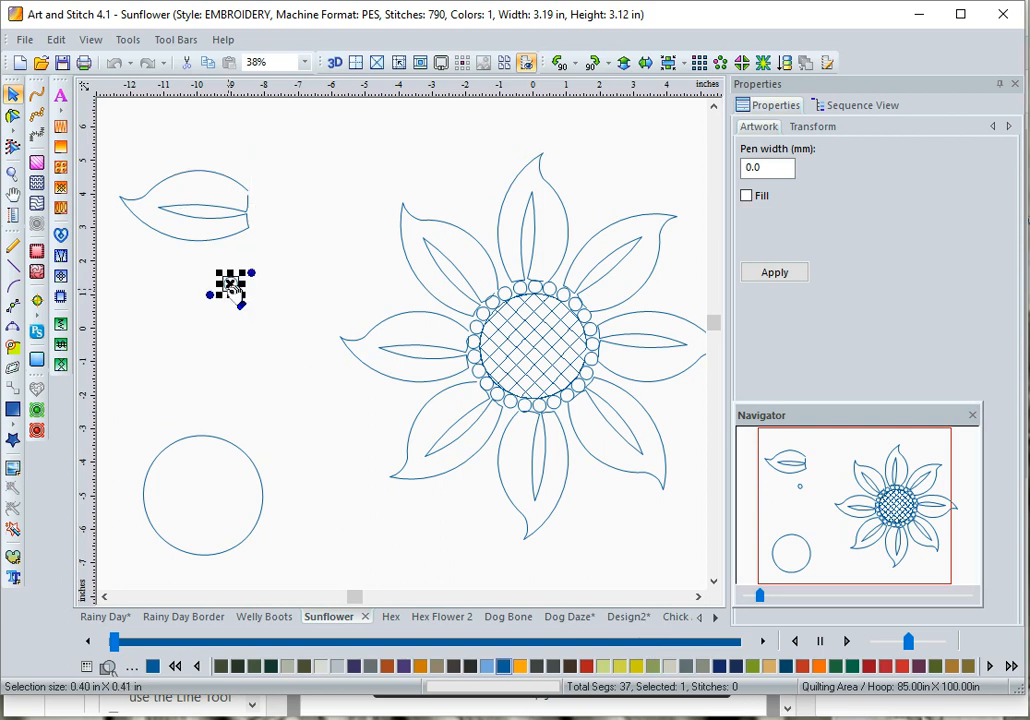
{"action": "right_click", "coordinate": [230, 286]}
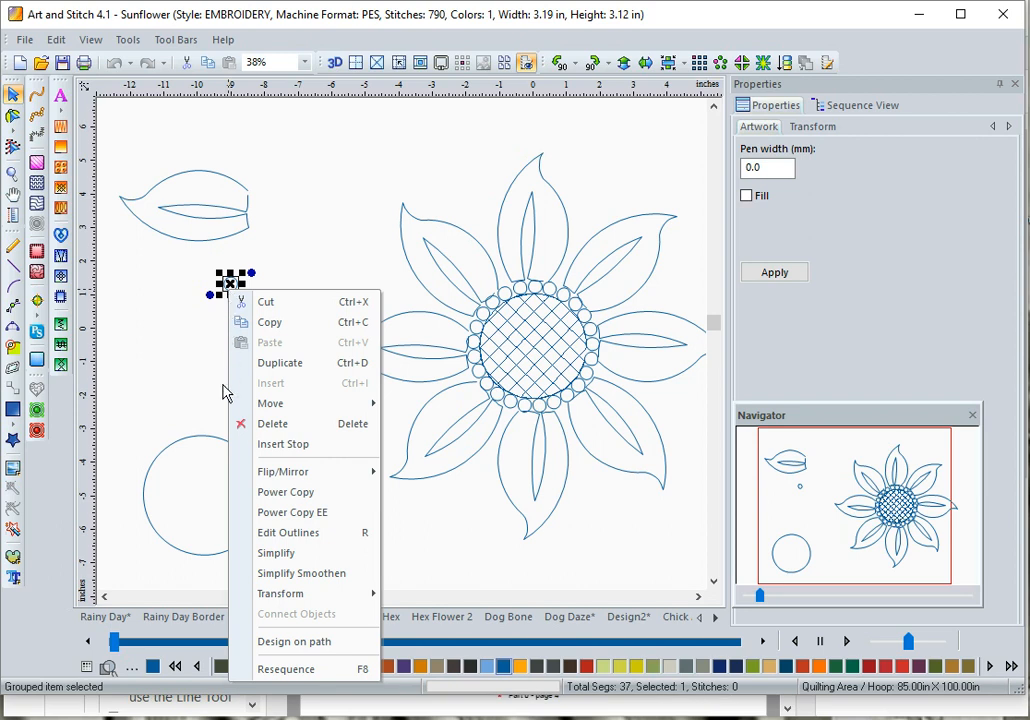
{"action": "left_click", "coordinate": [268, 641]}
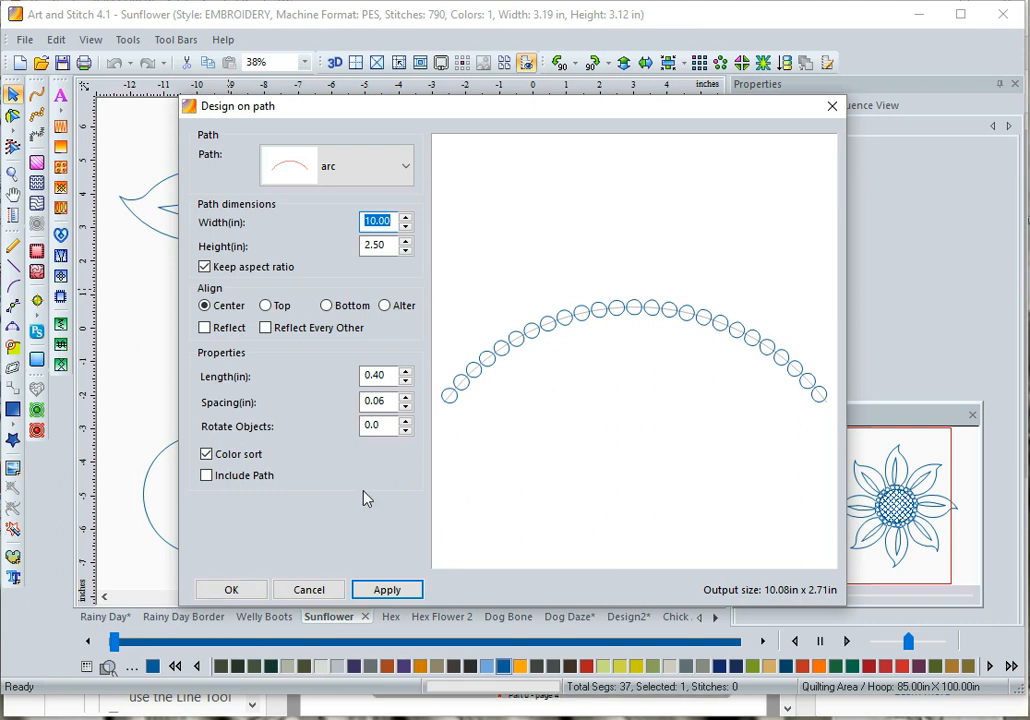
{"action": "left_click", "coordinate": [374, 168]}
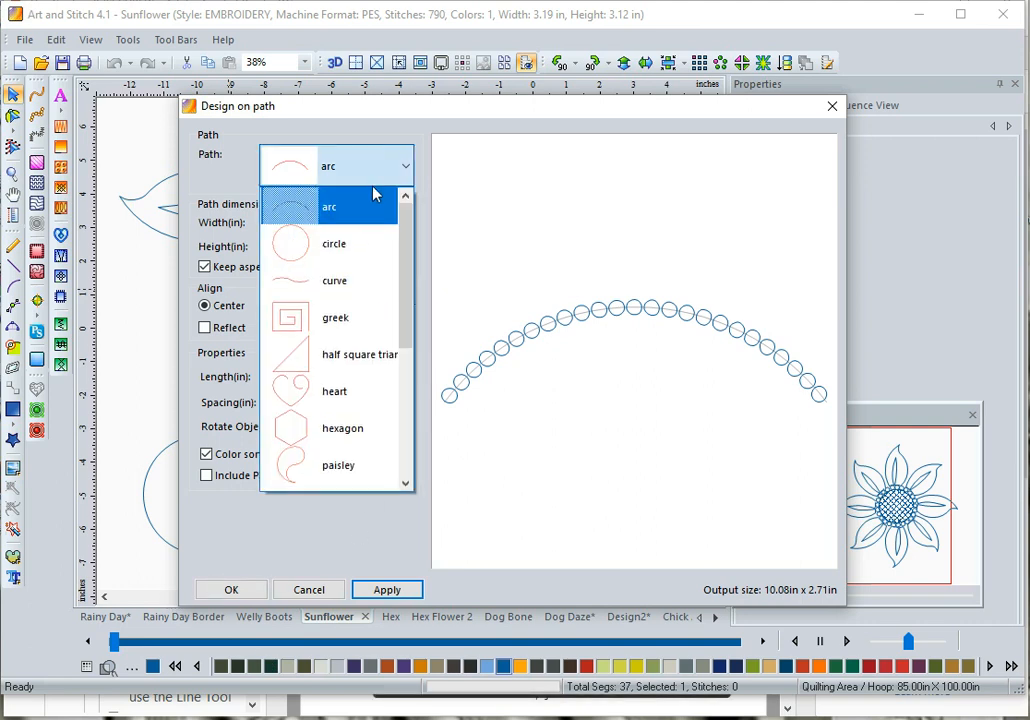
{"action": "left_click", "coordinate": [377, 250]}
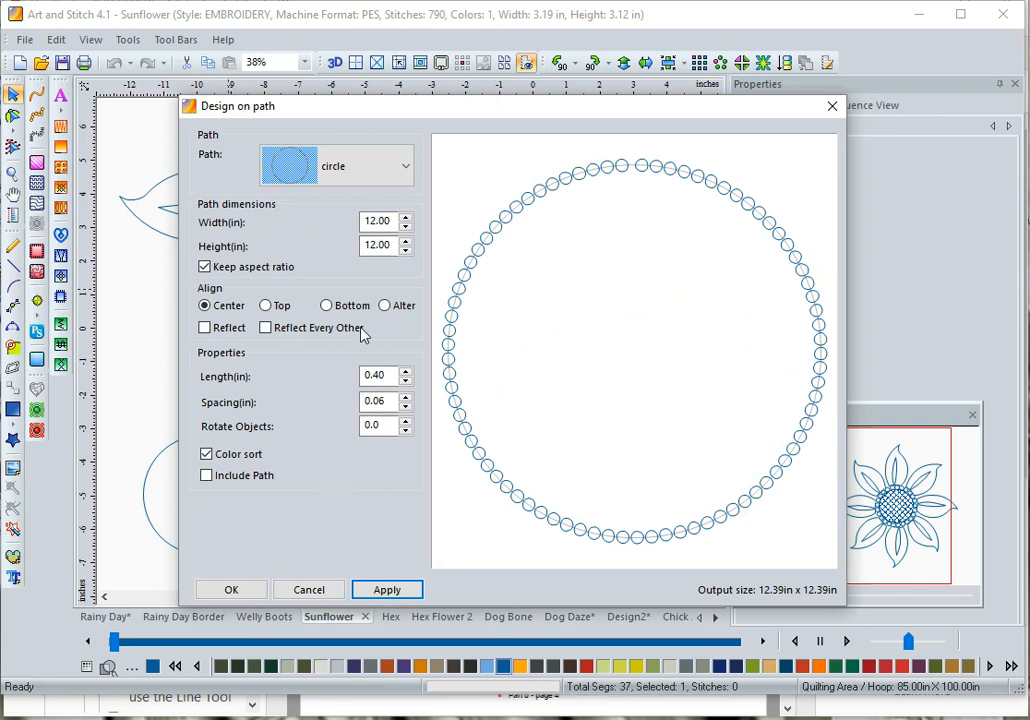
{"action": "left_click", "coordinate": [309, 590]}
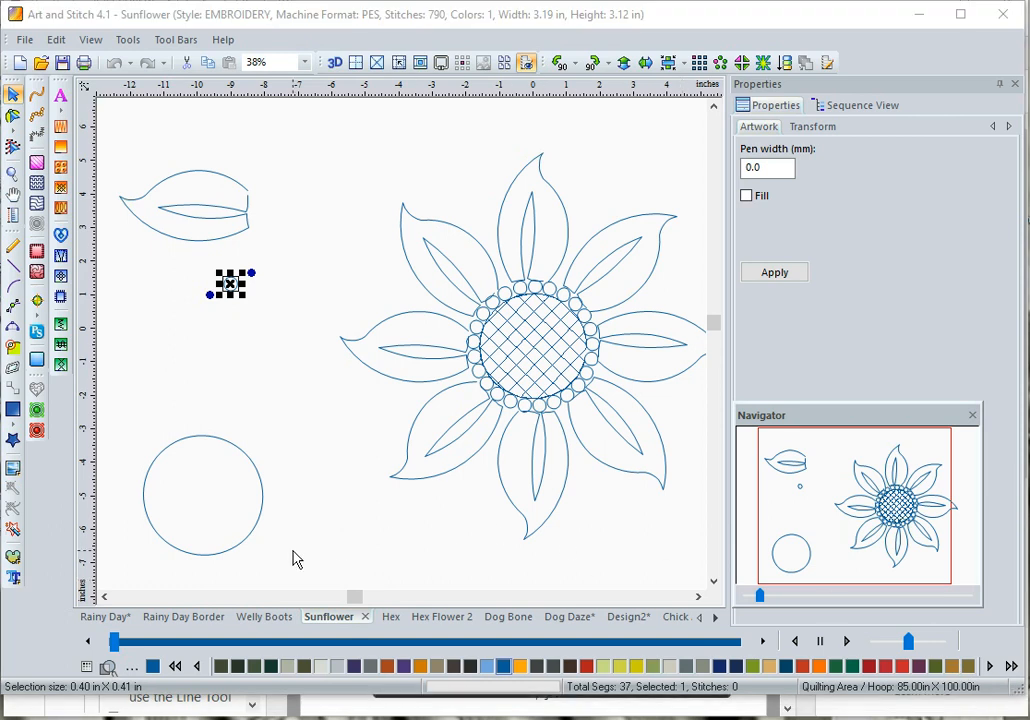
Fill the large empty circle with a Hatch Fill using the diagonal crosshatch pattern and the Line style
{"action": "left_click", "coordinate": [259, 531]}
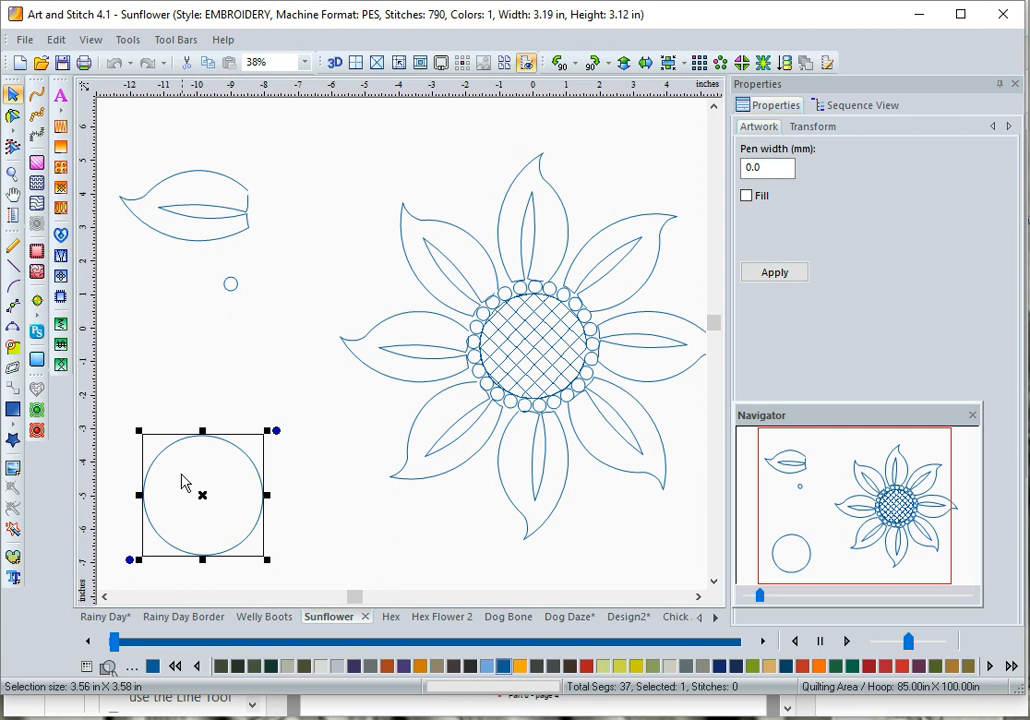
{"action": "left_click", "coordinate": [37, 220]}
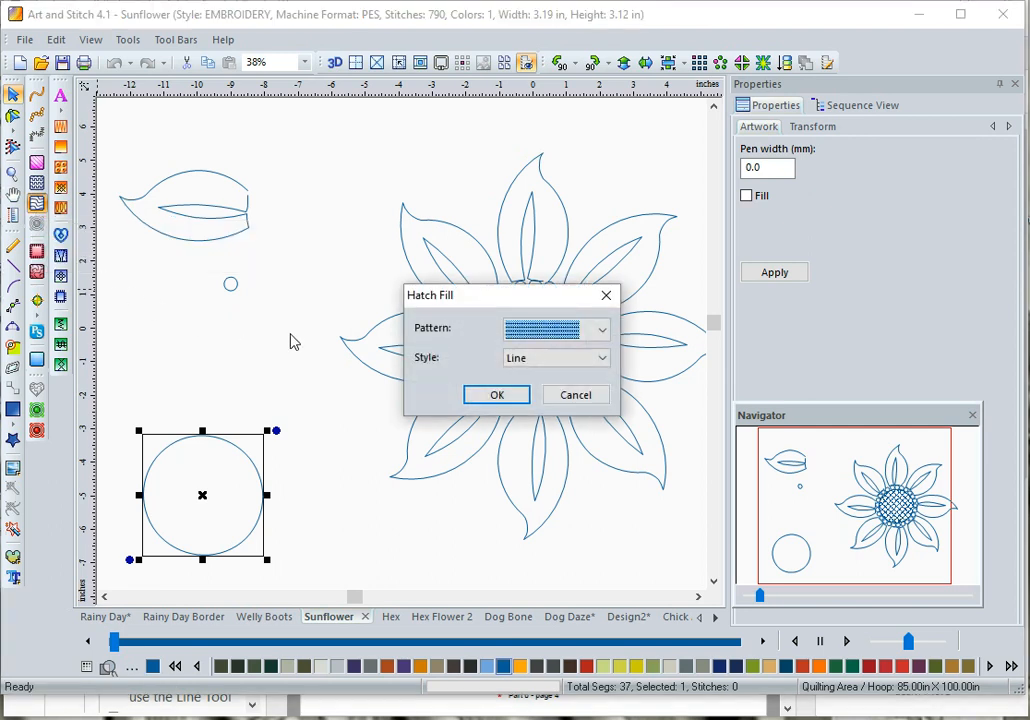
{"action": "left_click", "coordinate": [563, 367]}
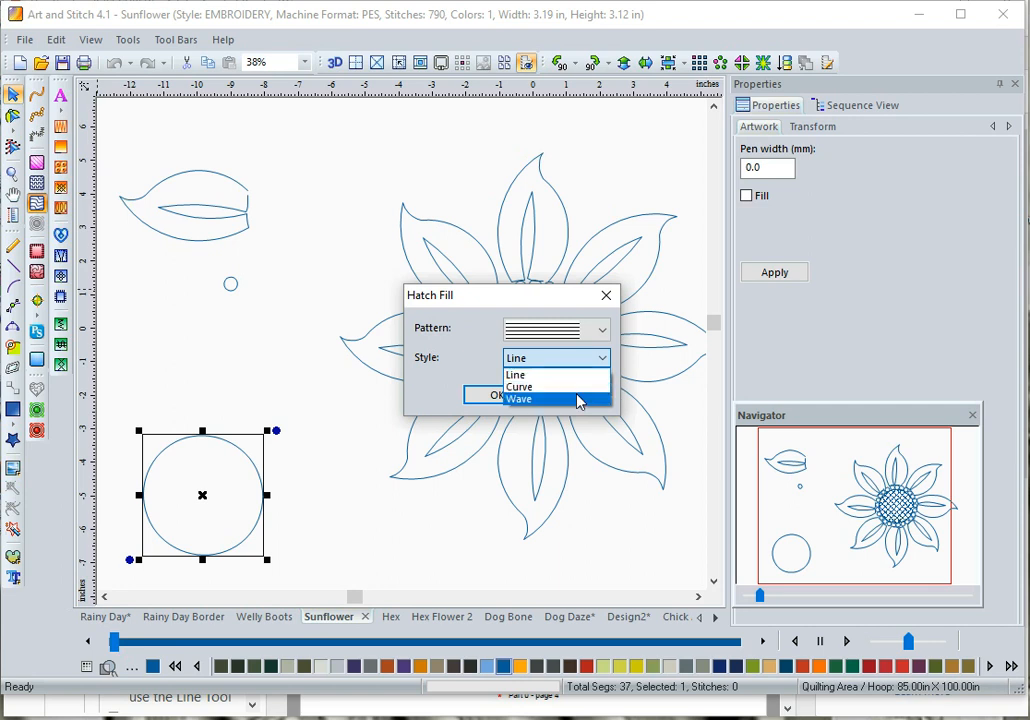
{"action": "left_click", "coordinate": [578, 378]}
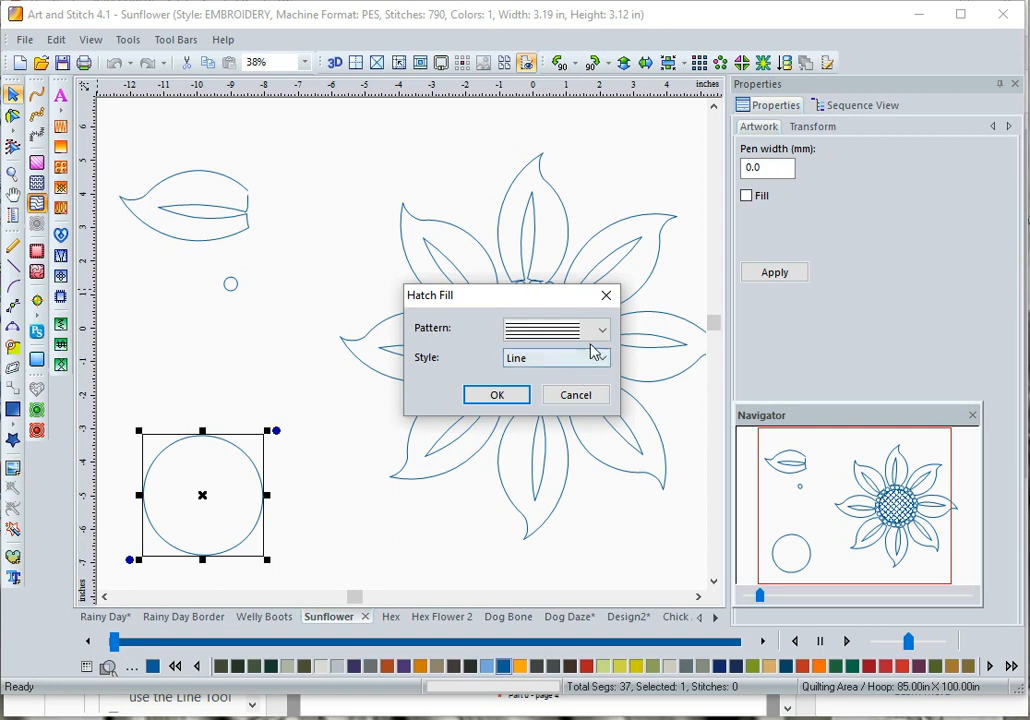
{"action": "left_click", "coordinate": [601, 339]}
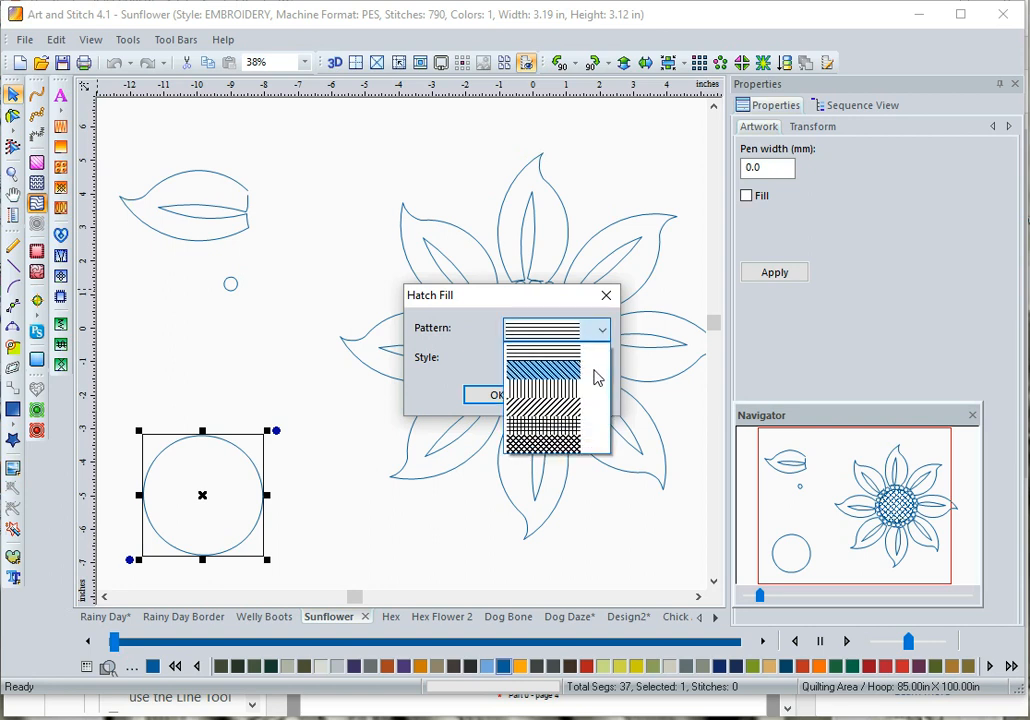
{"action": "left_click", "coordinate": [594, 455]}
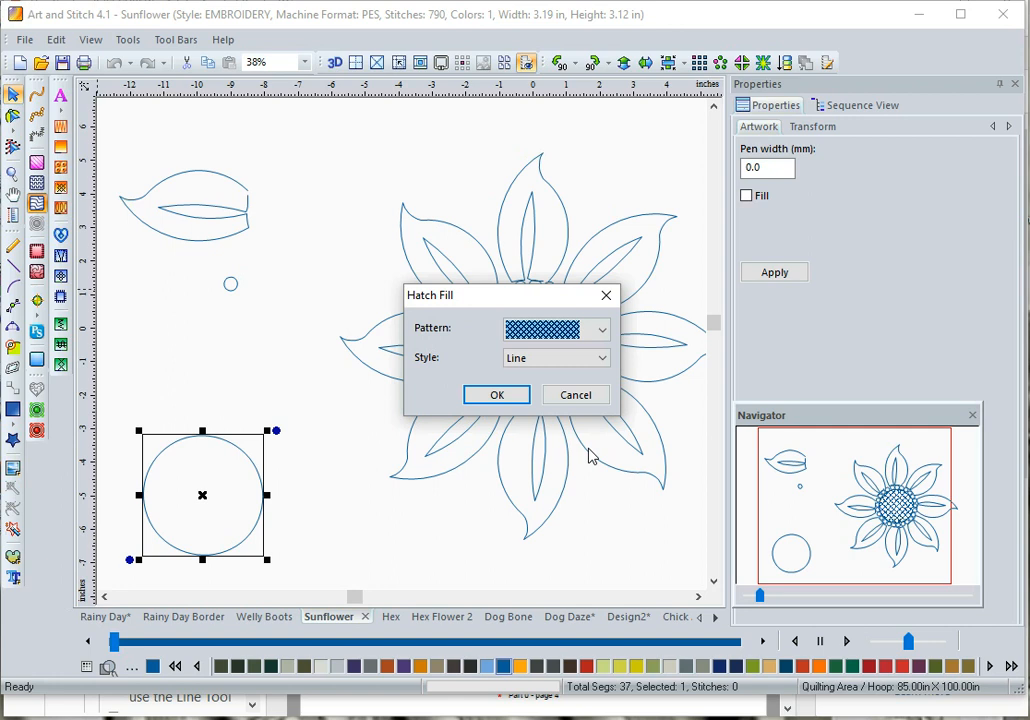
{"action": "left_click", "coordinate": [493, 396]}
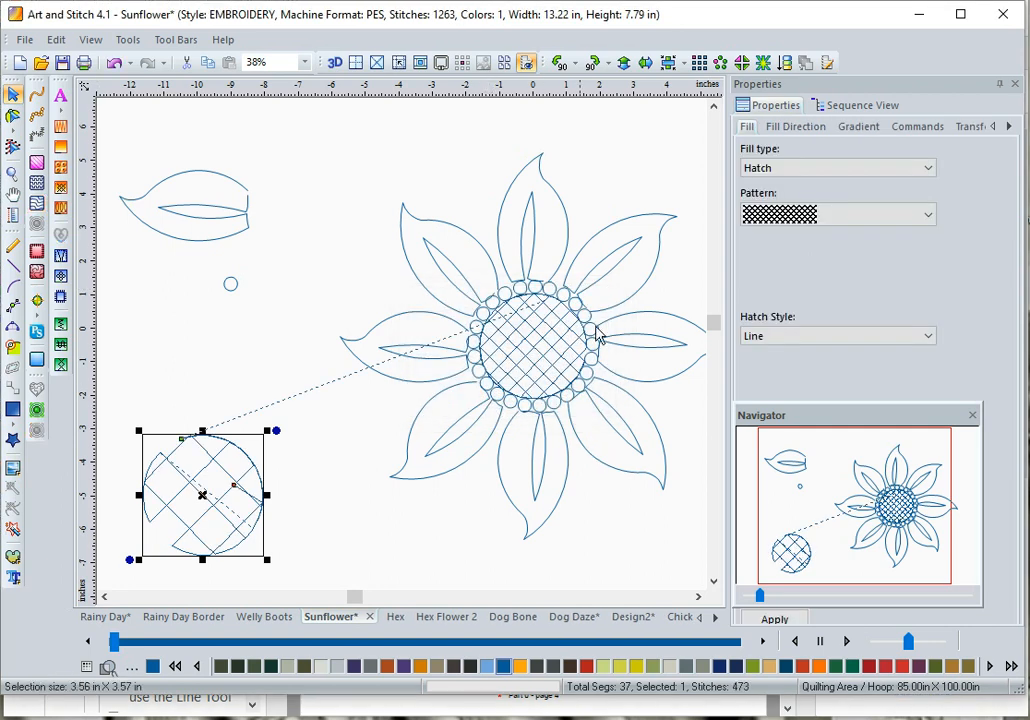
Set the circle's hatch spacing to 44 mm, move the filled circle onto the sunflower's centre, and deselect it
{"action": "left_click", "coordinate": [855, 106]}
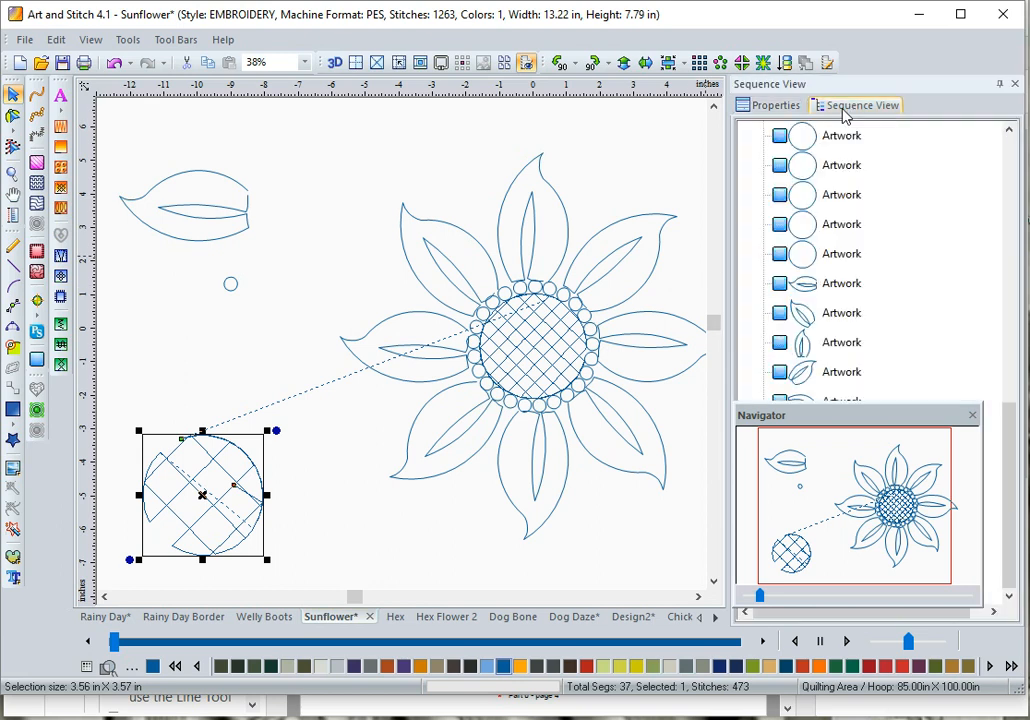
{"action": "left_click", "coordinate": [769, 105]}
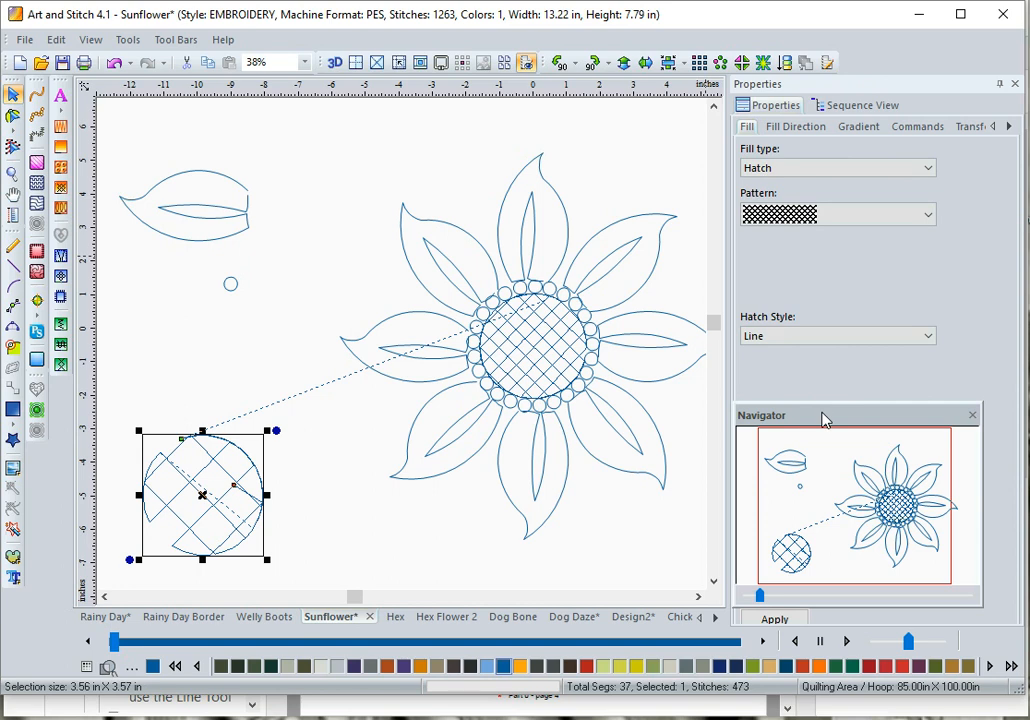
{"action": "left_click_drag", "start_coordinate": [823, 414], "coordinate": [1029, 409]}
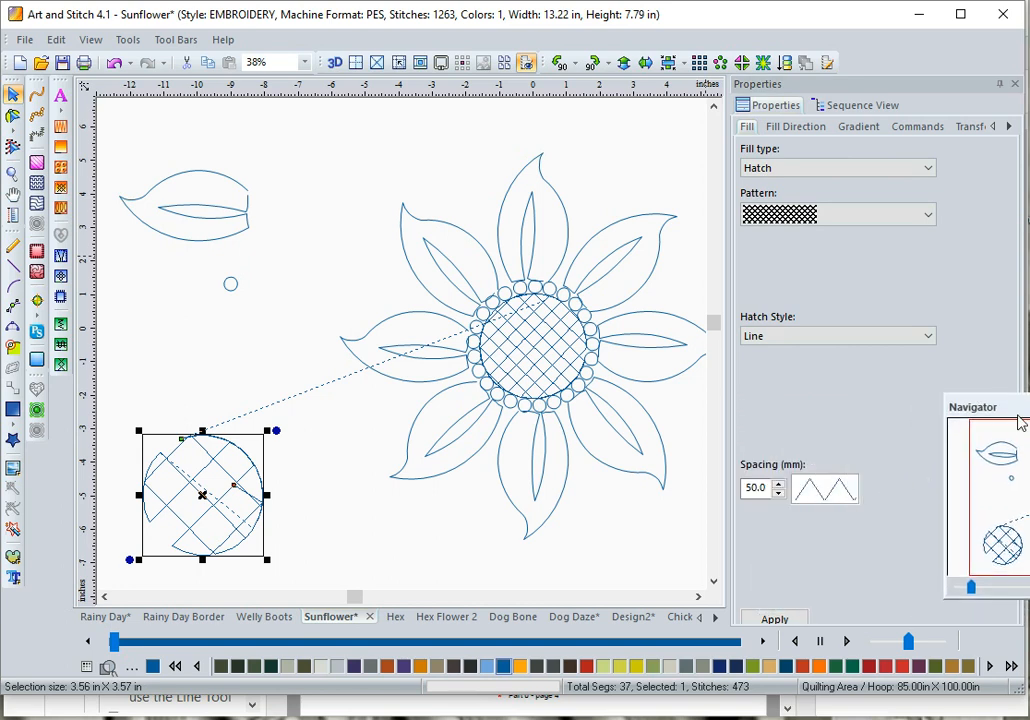
{"action": "left_click", "coordinate": [778, 495]}
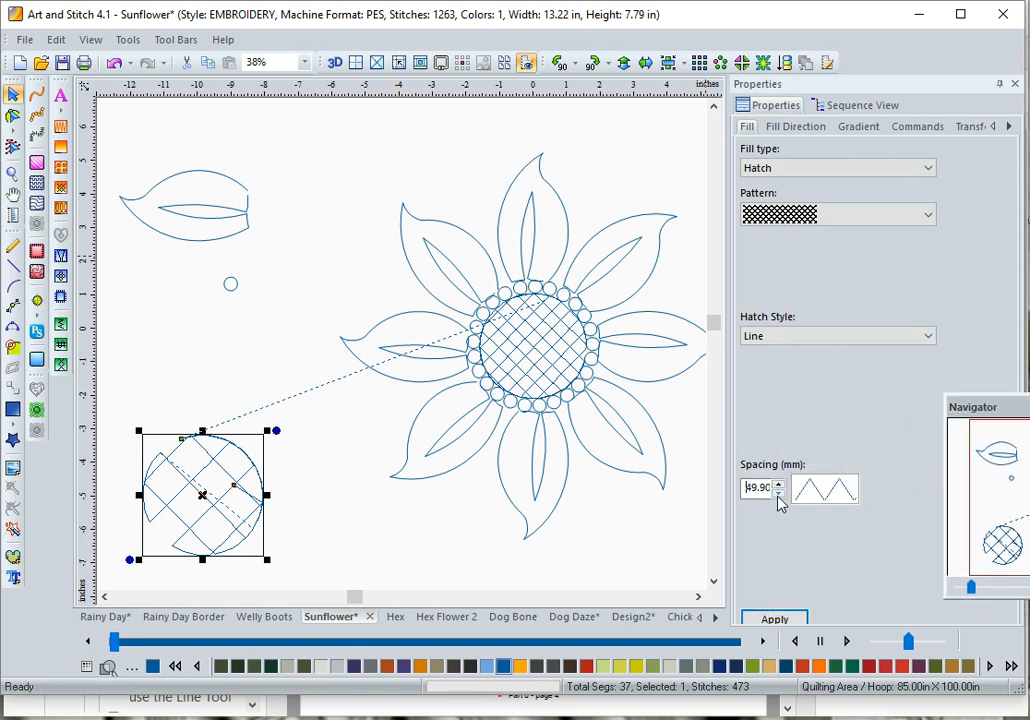
{"action": "left_click", "coordinate": [778, 495]}
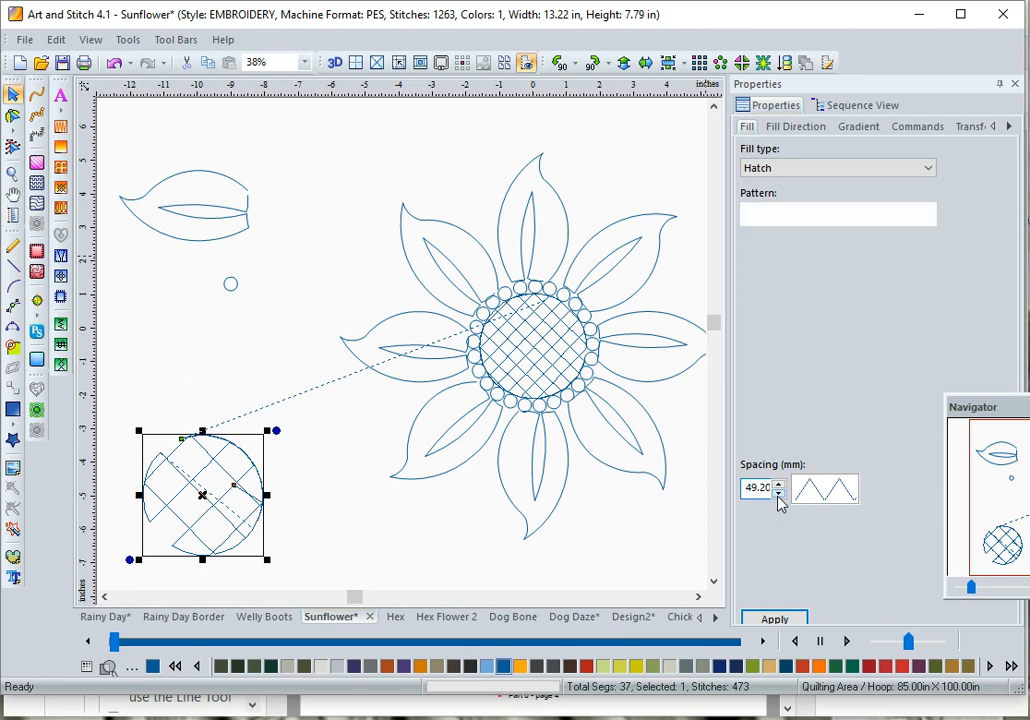
{"action": "left_click", "coordinate": [779, 499]}
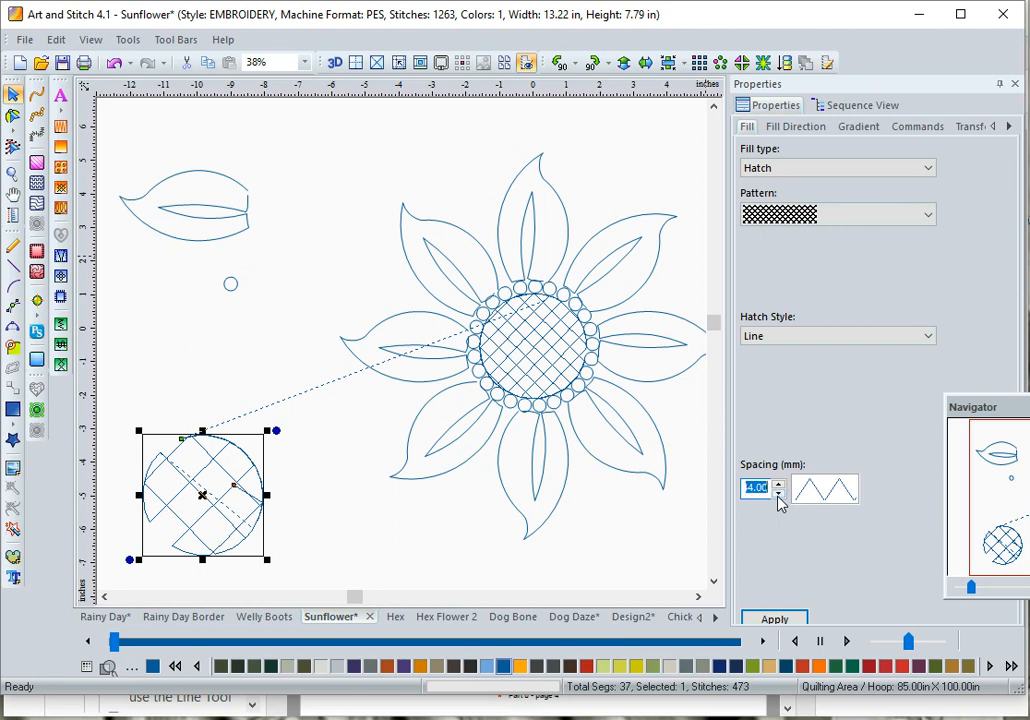
{"action": "left_click", "coordinate": [769, 622]}
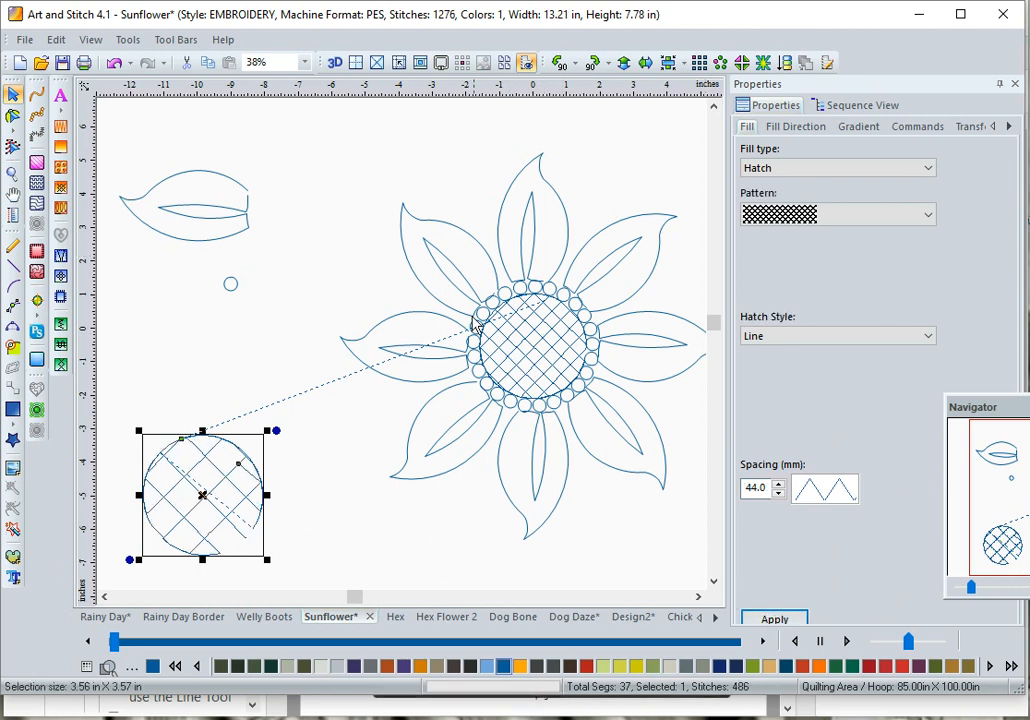
{"action": "mouse_move", "coordinate": [157, 515]}
{"action": "left_mouse_down"}
{"action": "mouse_move", "coordinate": [497, 386]}
{"action": "mouse_move", "coordinate": [488, 379]}
{"action": "left_mouse_up"}
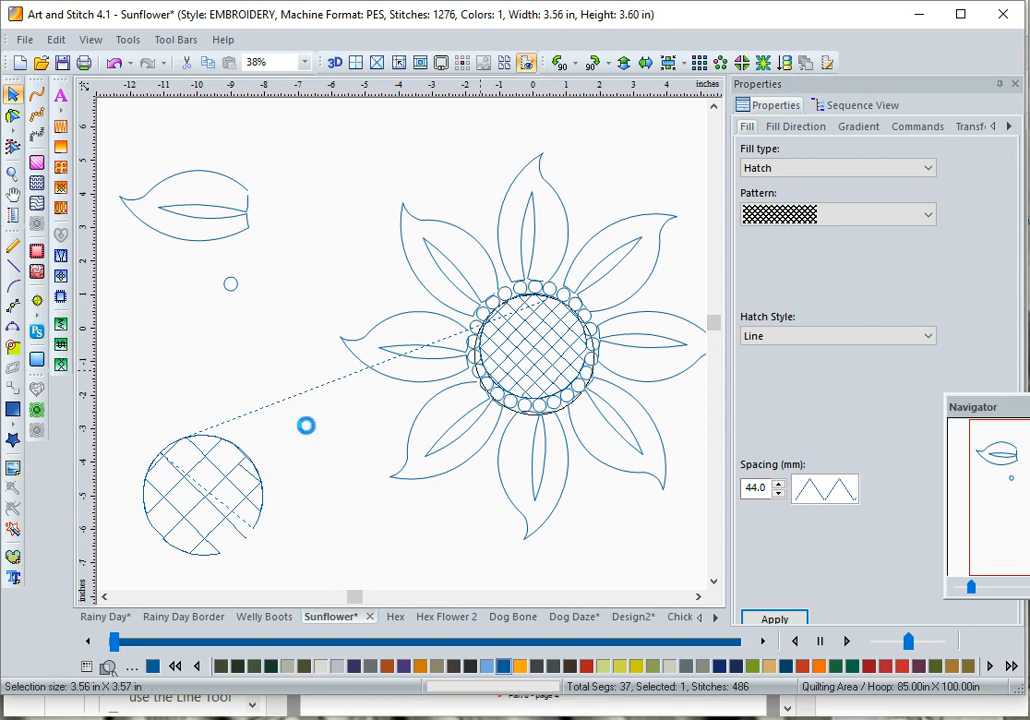
{"action": "left_click", "coordinate": [143, 462]}
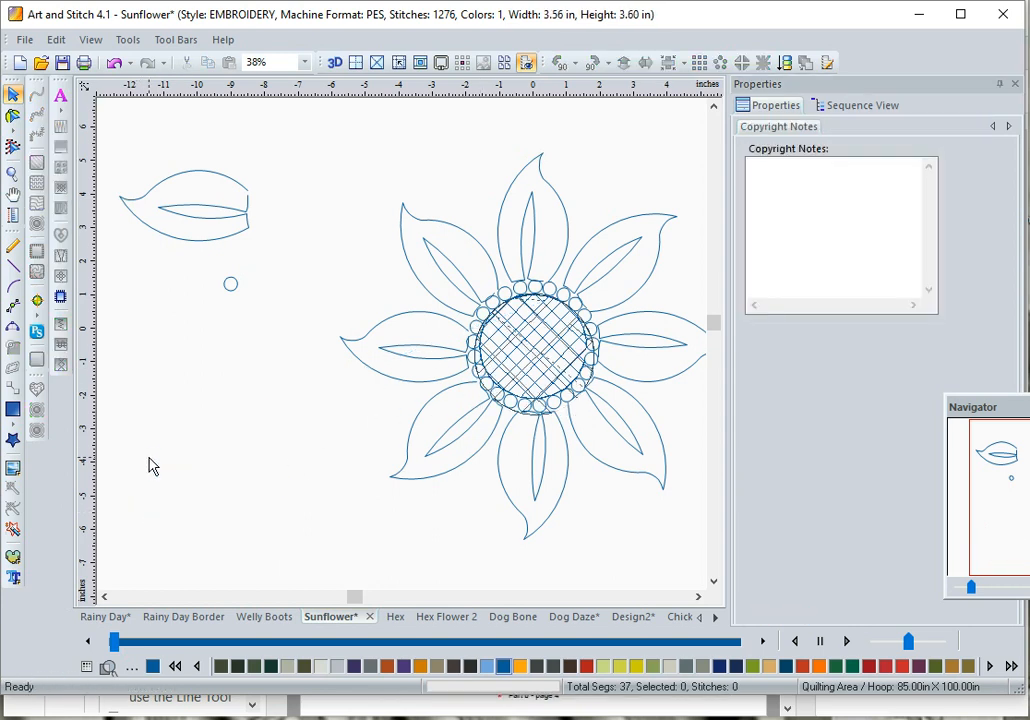
Examine the width and height of the outer and inner hexagons in the Hex design
{"action": "left_click", "coordinate": [394, 618]}
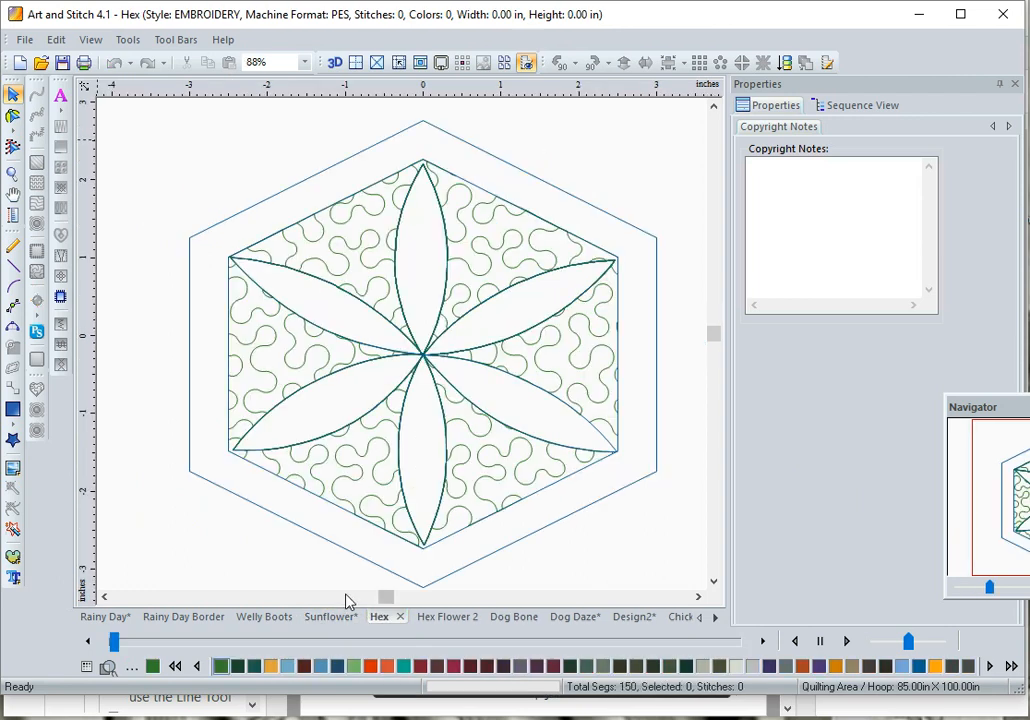
{"action": "left_click", "coordinate": [14, 428]}
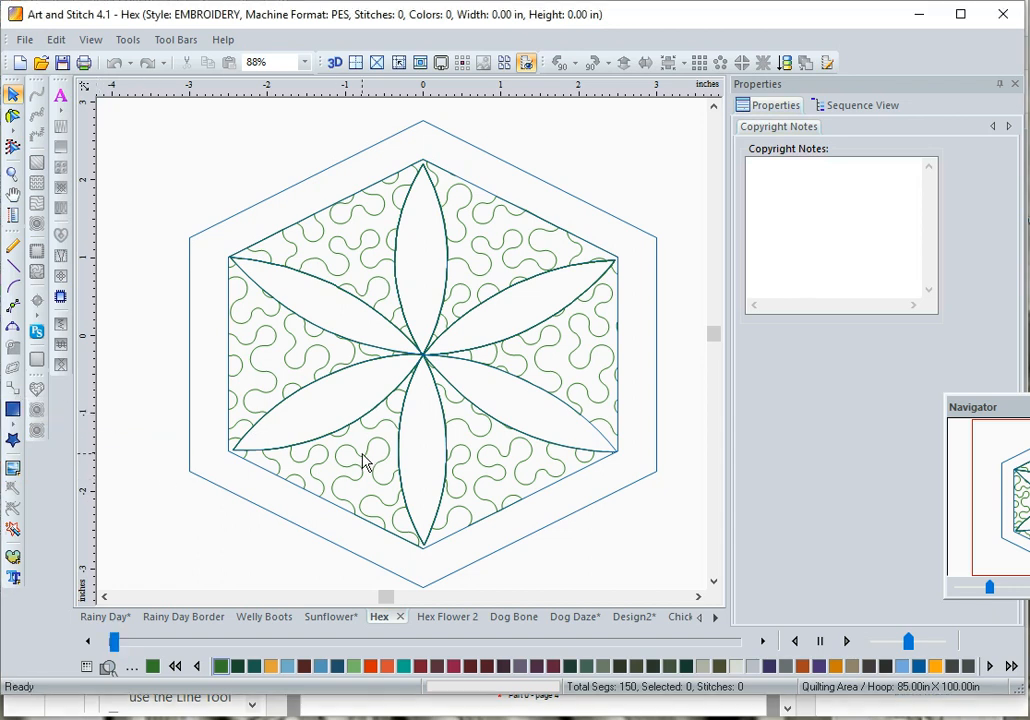
{"action": "left_click", "coordinate": [328, 542]}
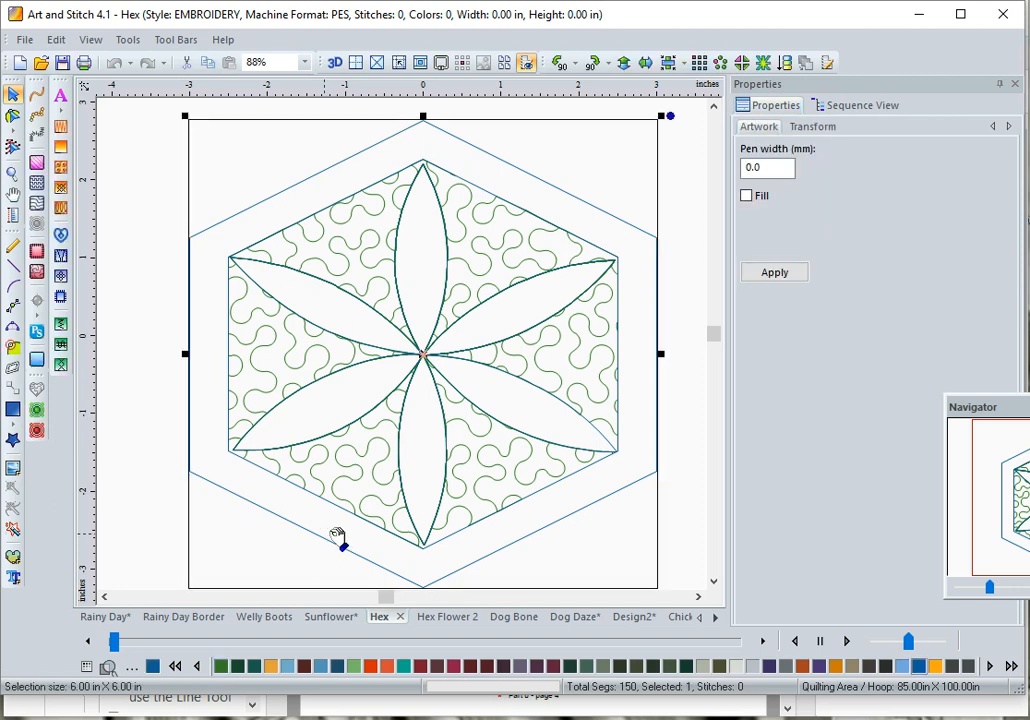
{"action": "left_click", "coordinate": [795, 132]}
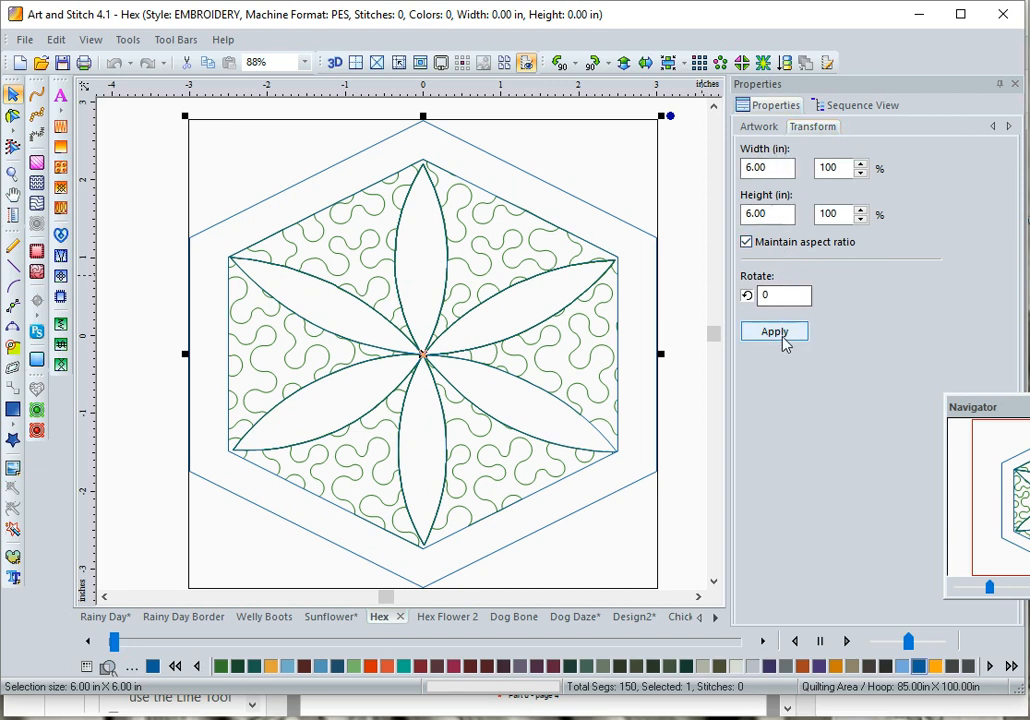
{"action": "left_click", "coordinate": [532, 395]}
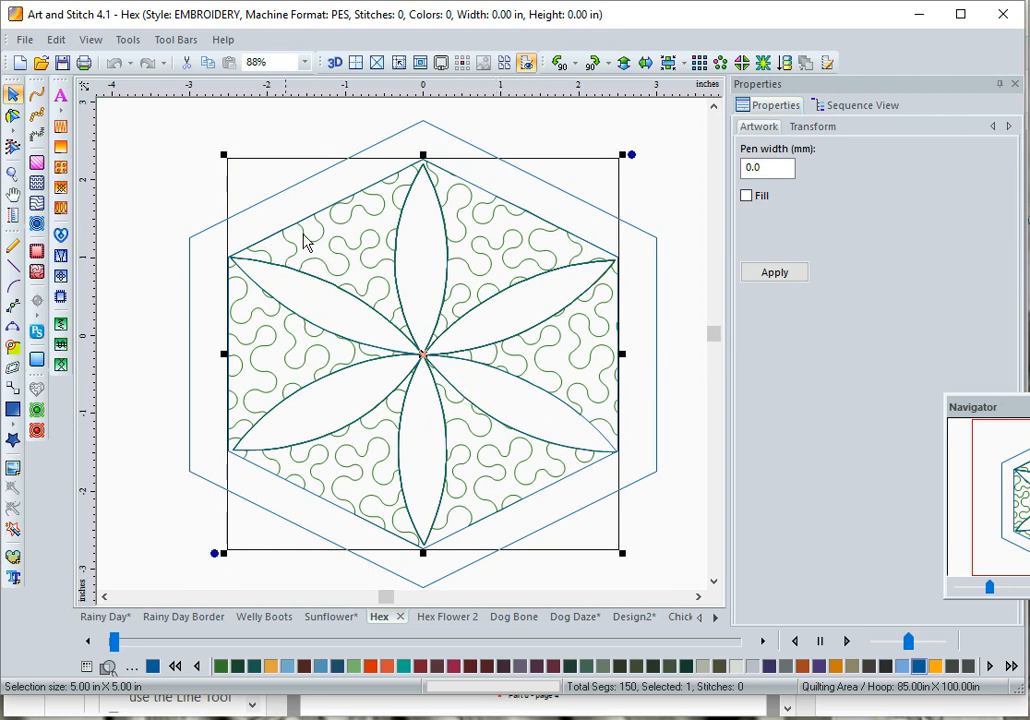
{"action": "left_click", "coordinate": [811, 131]}
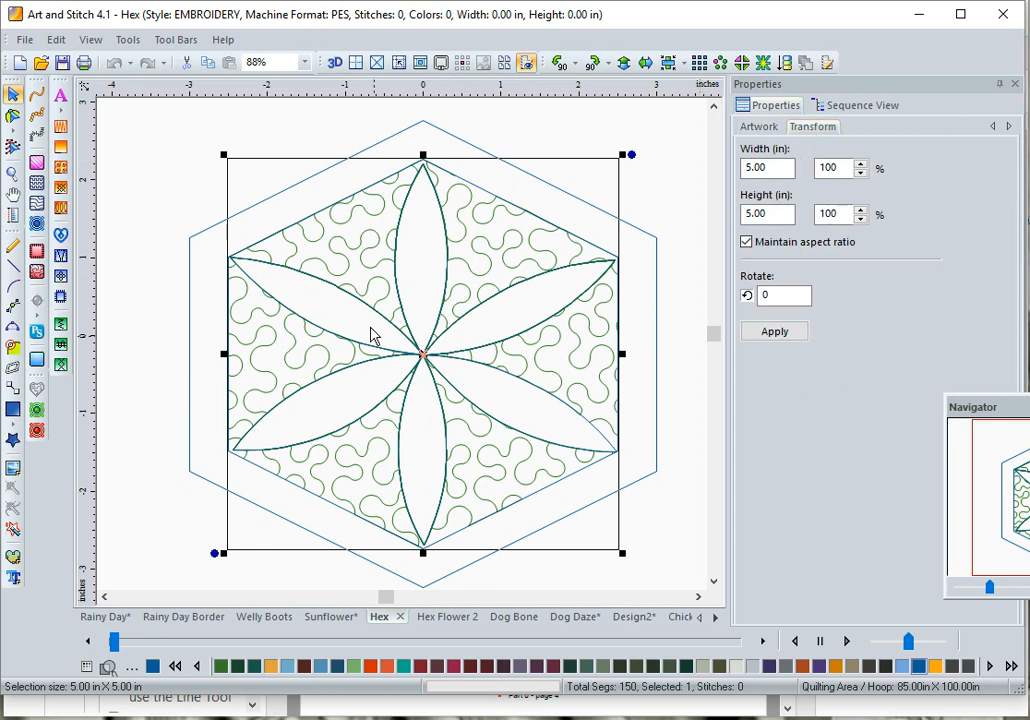
Browse the Creative Fills folder of the shape library at a larger preview size, and close the library
{"action": "left_click", "coordinate": [13, 447]}
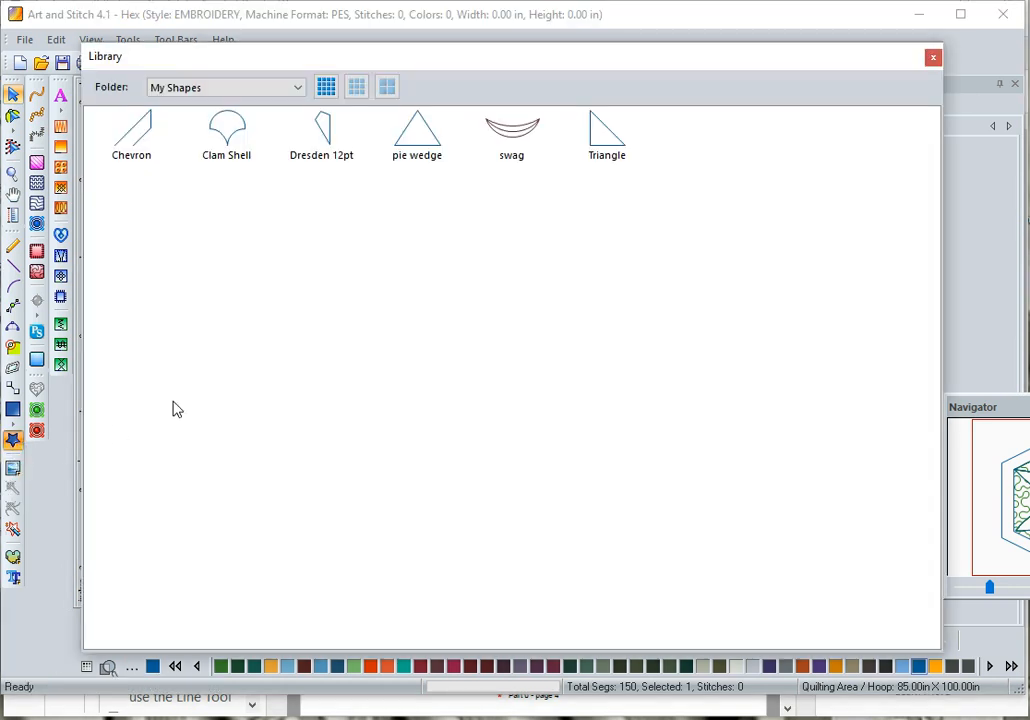
{"action": "left_click", "coordinate": [295, 87]}
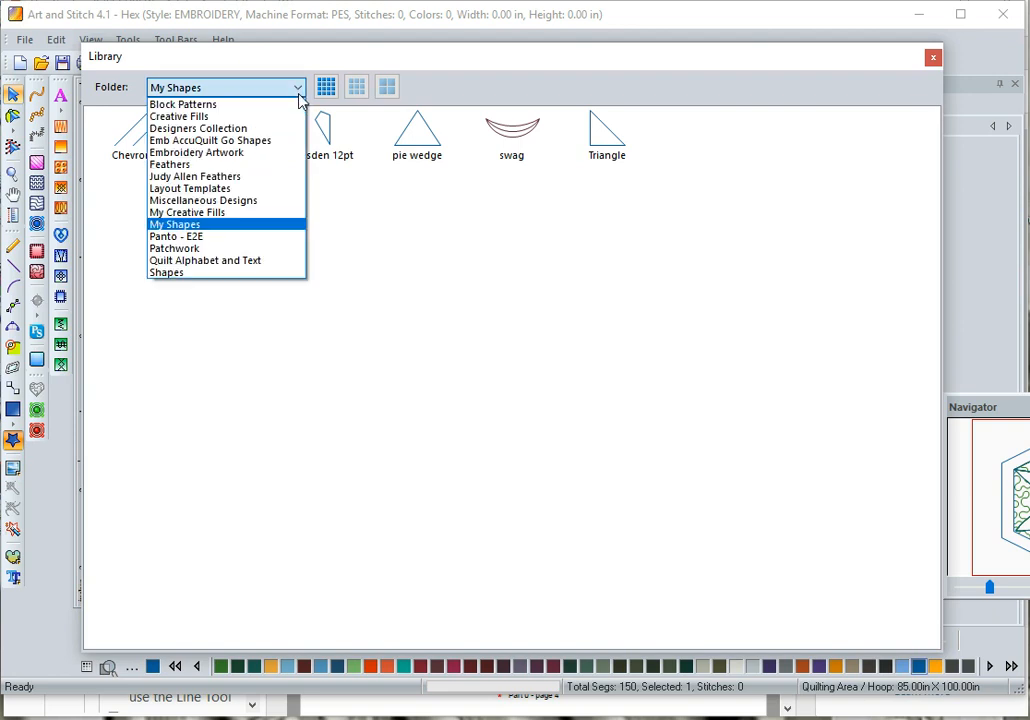
{"action": "left_click", "coordinate": [278, 118]}
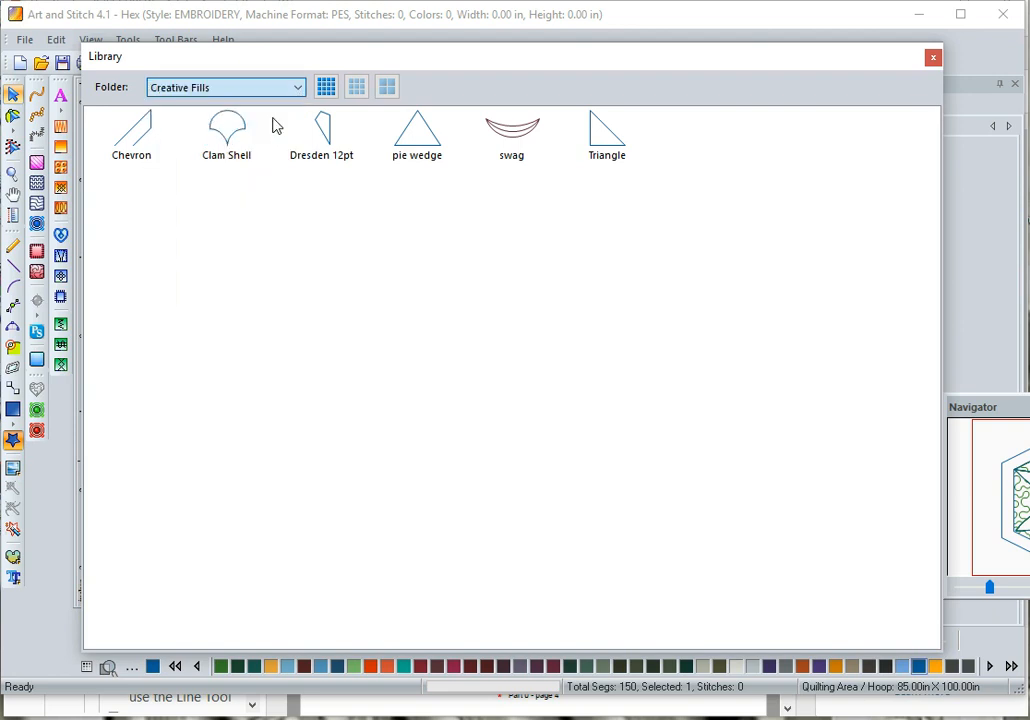
{"action": "left_click", "coordinate": [358, 89]}
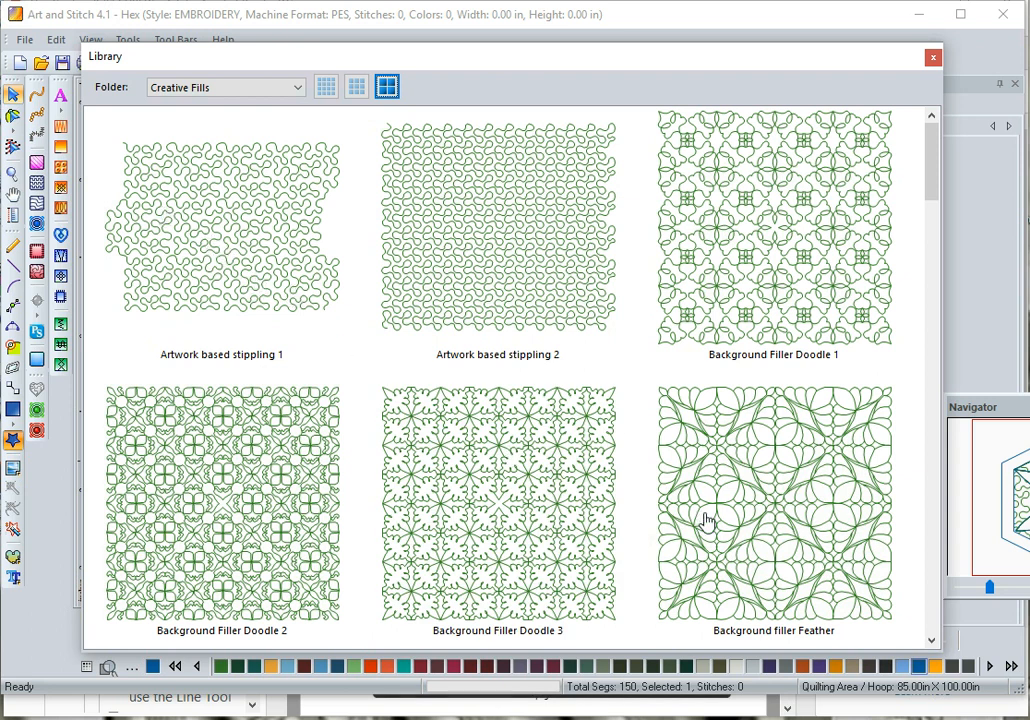
{"action": "left_click", "coordinate": [931, 61]}
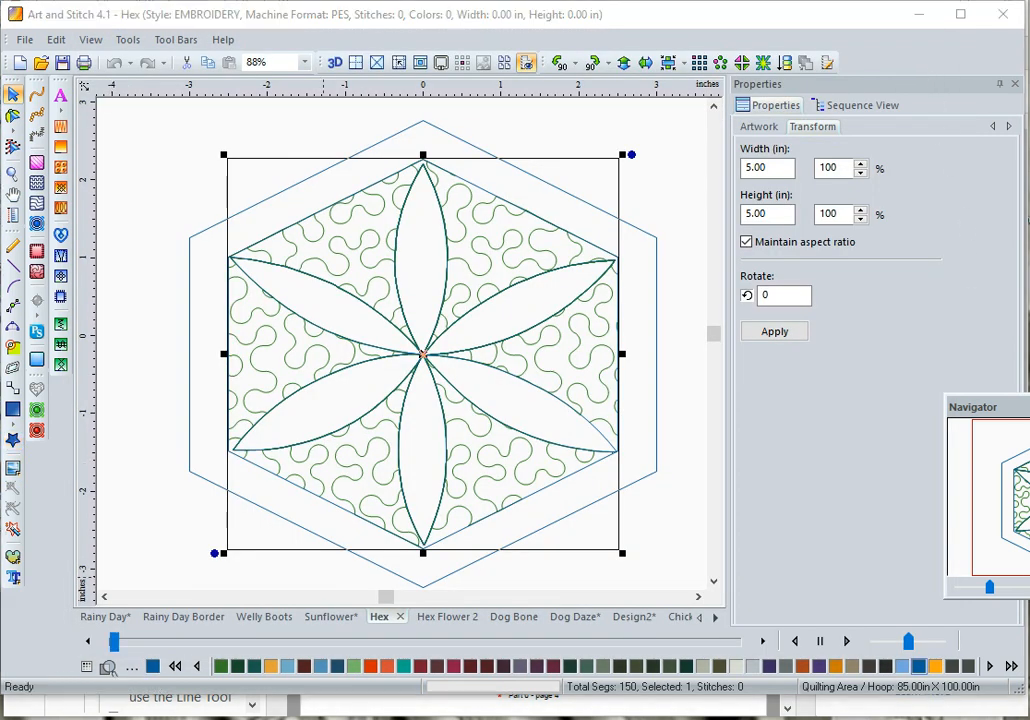
Examine the selected crosshatched hexagon in the Hex Flower 2 design and view the Dog Bone design
{"action": "left_click", "coordinate": [431, 621]}
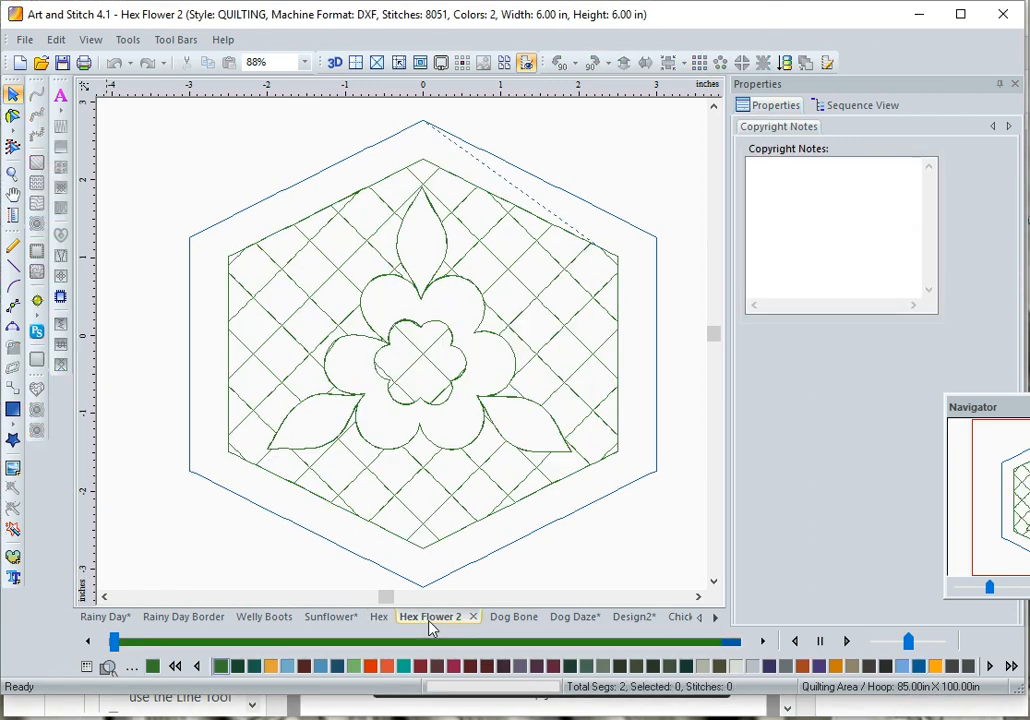
{"action": "left_click", "coordinate": [416, 514]}
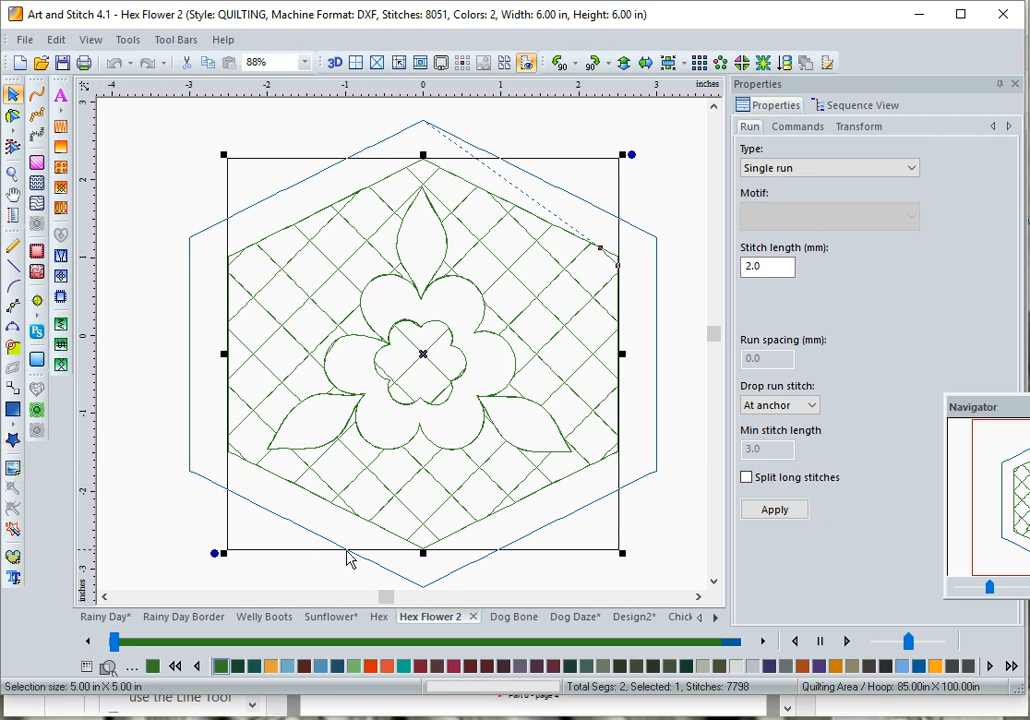
{"action": "left_click", "coordinate": [538, 624]}
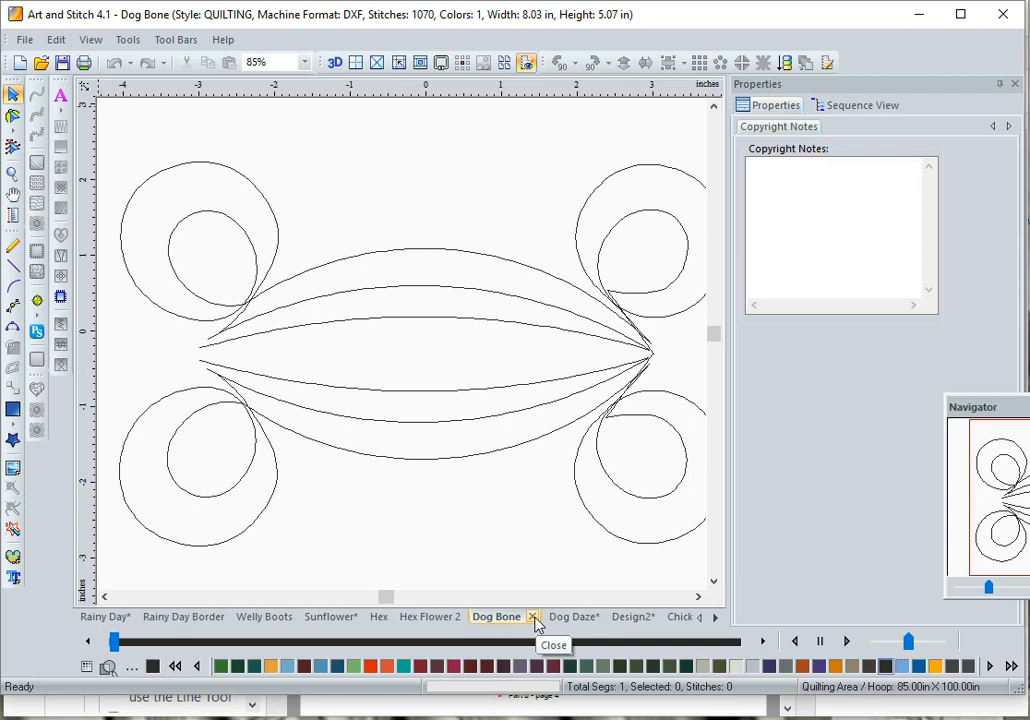
In the Dog Daze design, recolor the flower over the quilt backdrop to the red thread Madeira Classic Rayon 40 1081 Pimento
{"action": "left_click", "coordinate": [559, 620]}
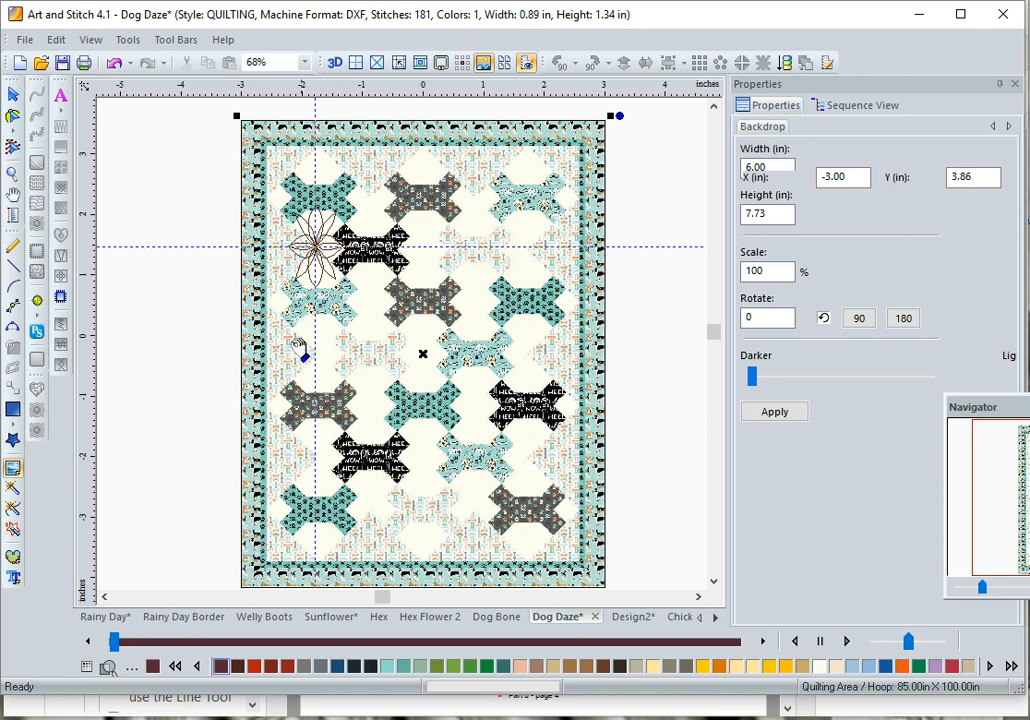
{"action": "left_click", "coordinate": [856, 105]}
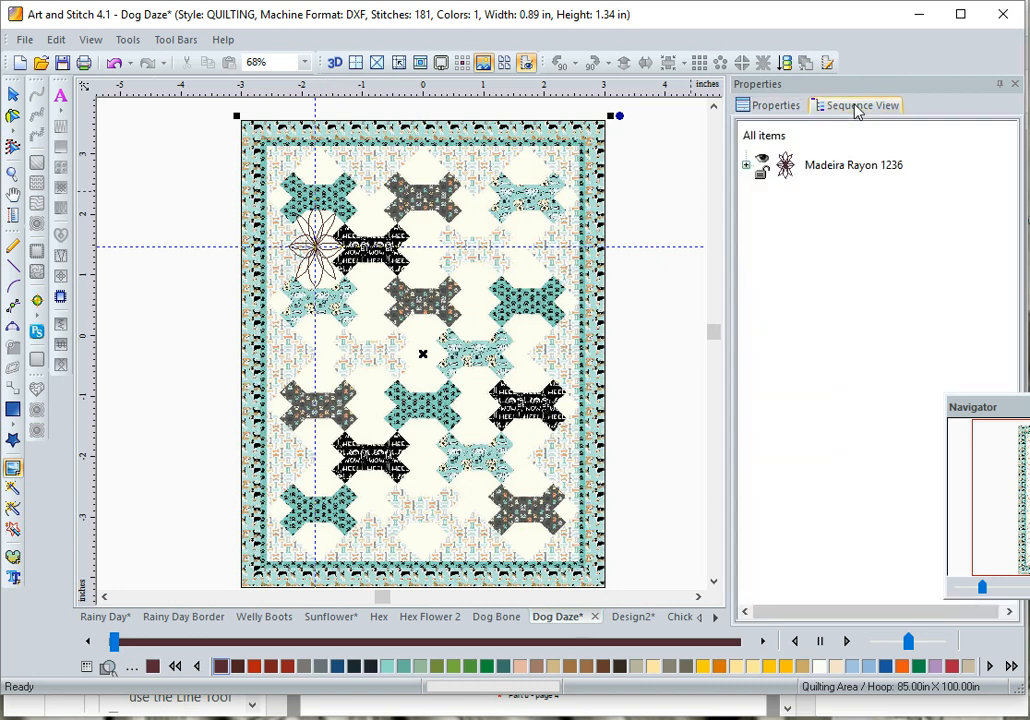
{"action": "left_click", "coordinate": [800, 177]}
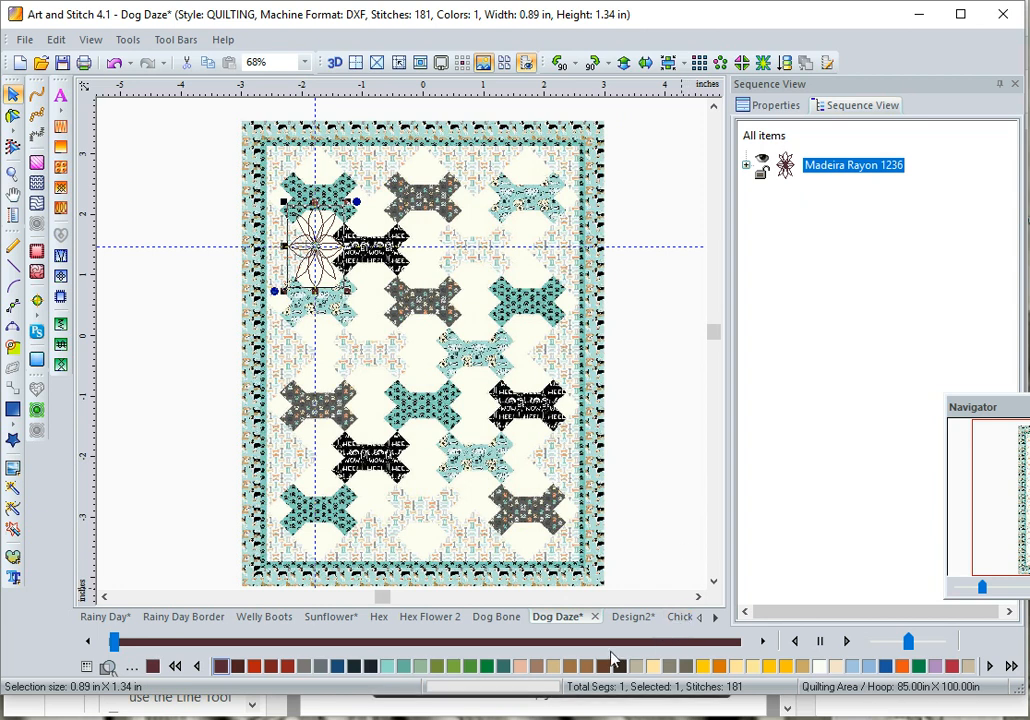
{"action": "left_click", "coordinate": [953, 667]}
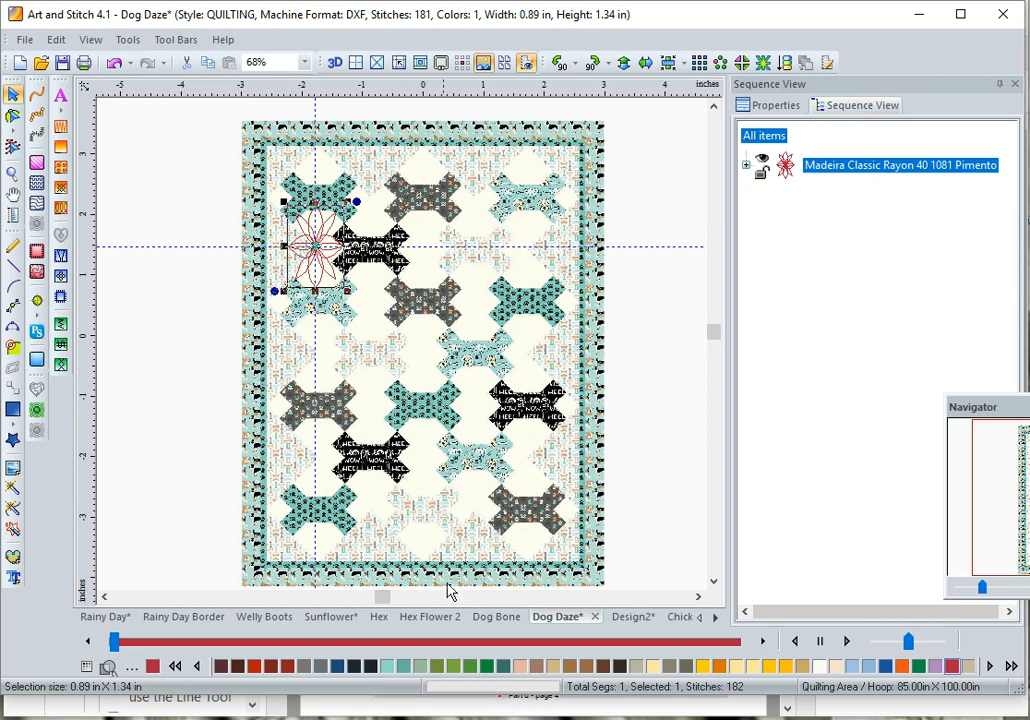
Copy the whole quilting motif from the Dog Bone design and paste it into the Dog Daze design
{"action": "left_click", "coordinate": [489, 618]}
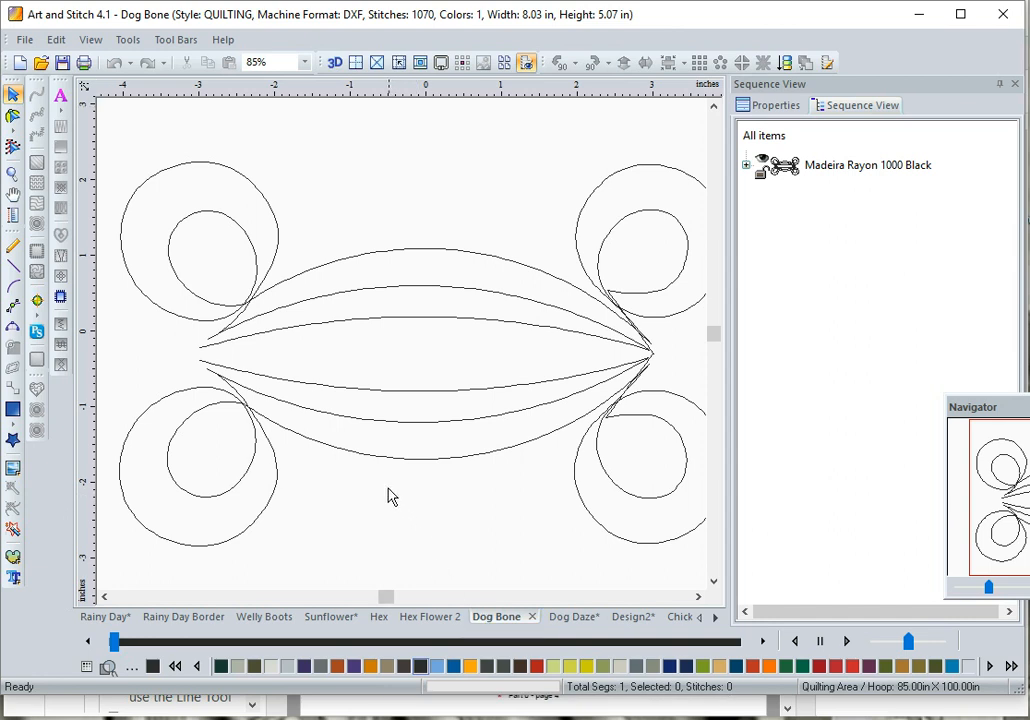
{"action": "left_click", "coordinate": [374, 457]}
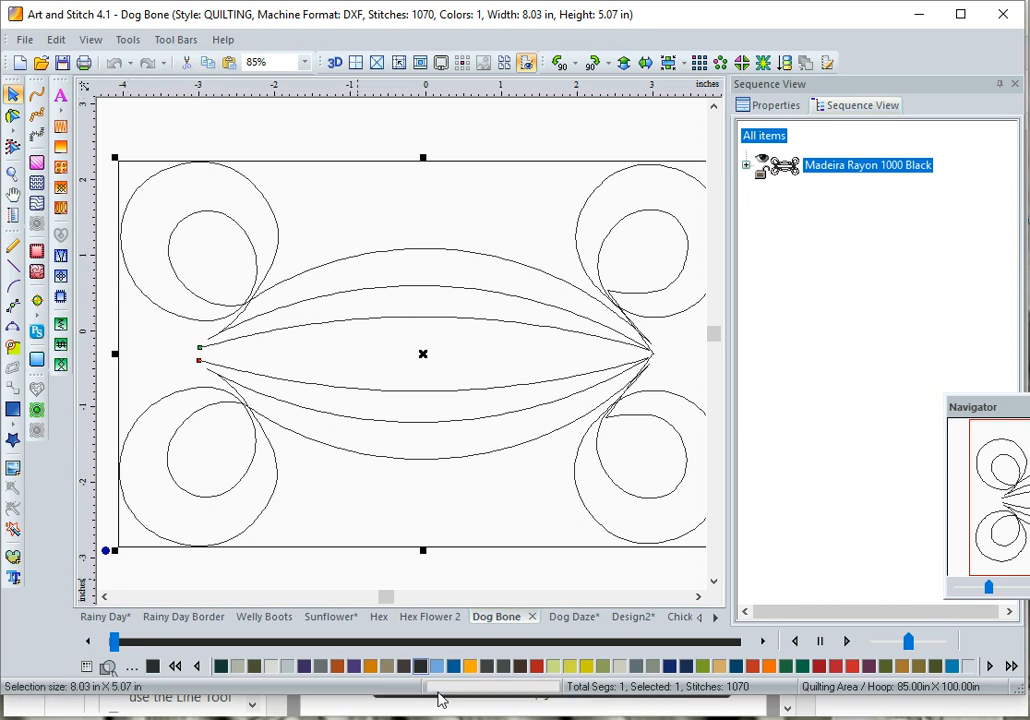
{"action": "left_click", "coordinate": [563, 618]}
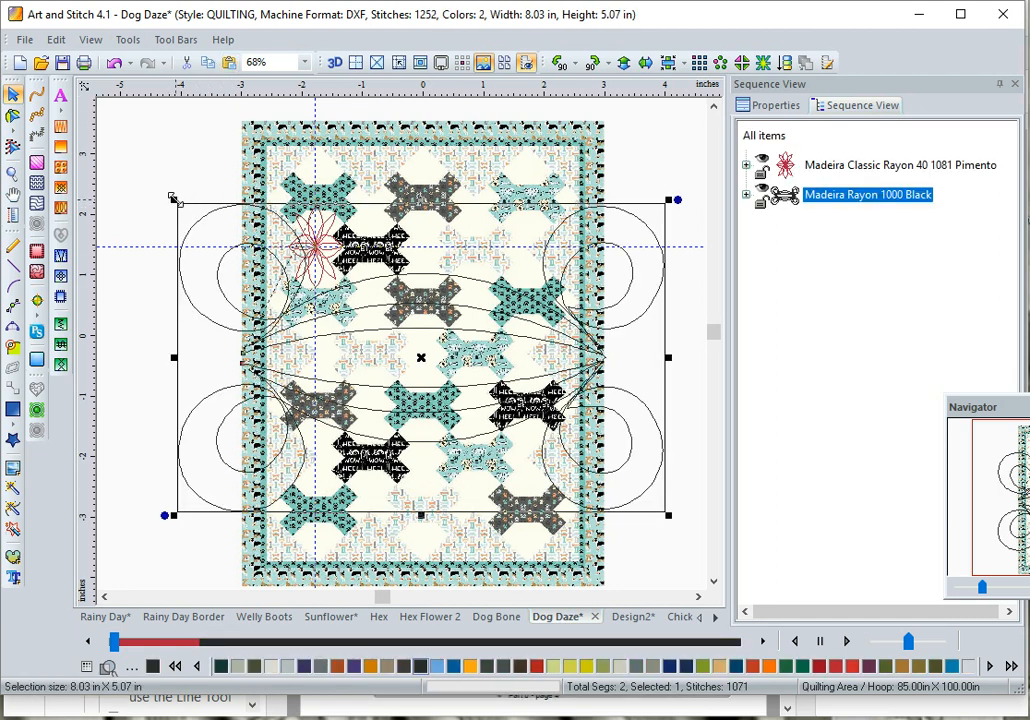
Scale the pasted bone motif down to about 1.59 x 1.01 in and place it over a pale bone block left of the quilt's centre
{"action": "left_click_drag", "start_coordinate": [173, 202], "coordinate": [540, 432]}
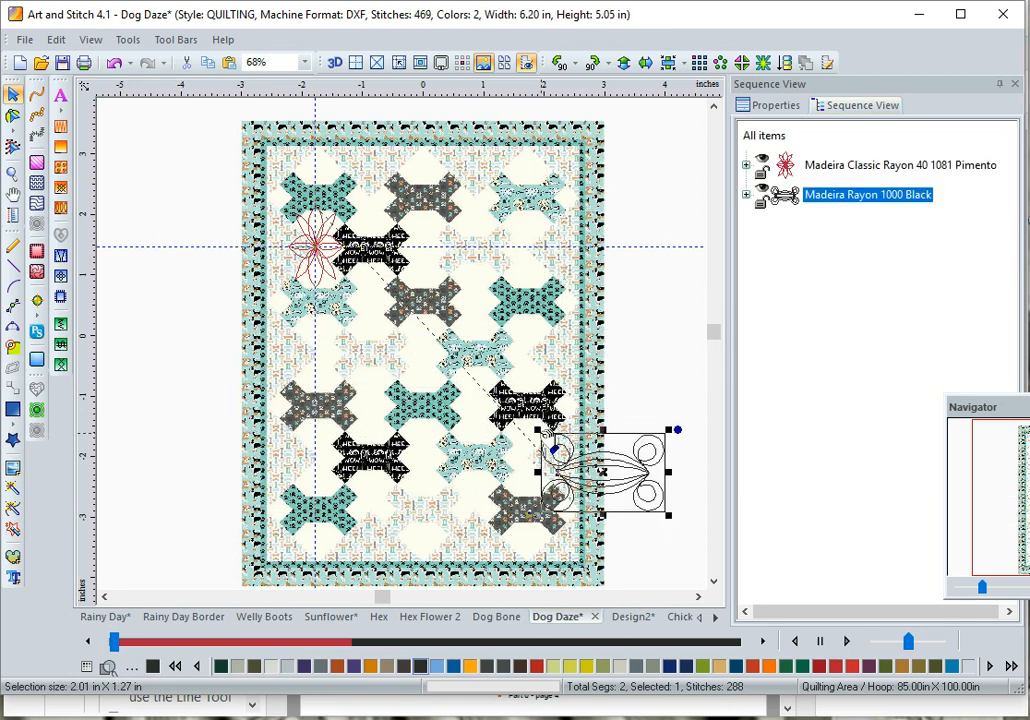
{"action": "left_click_drag", "start_coordinate": [619, 490], "coordinate": [375, 374]}
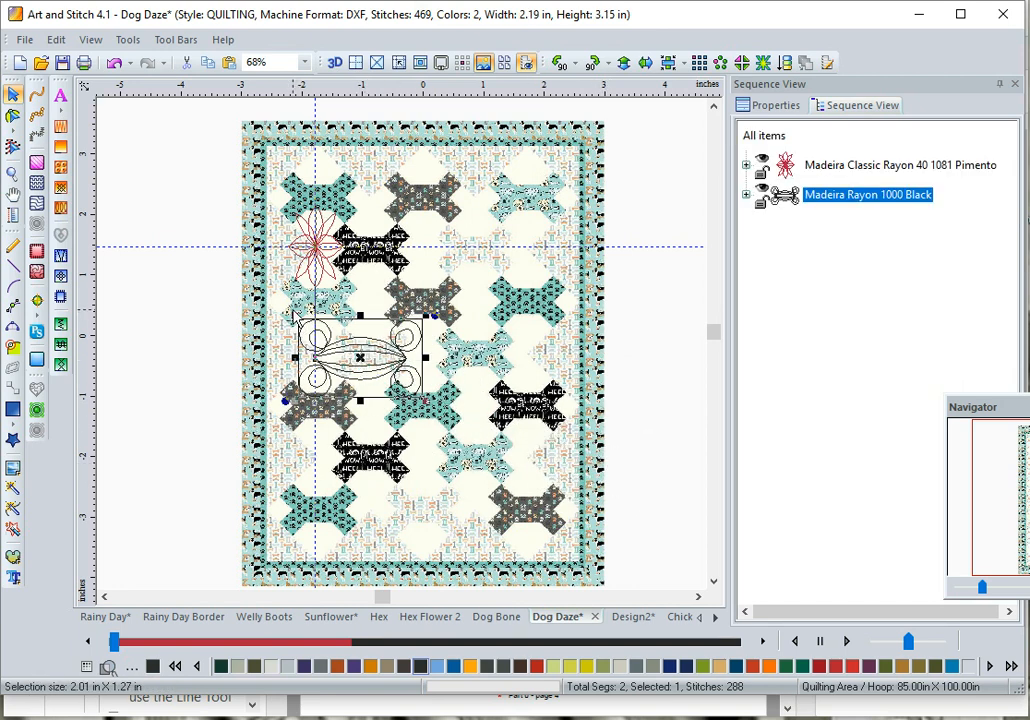
{"action": "left_click_drag", "start_coordinate": [295, 316], "coordinate": [351, 359]}
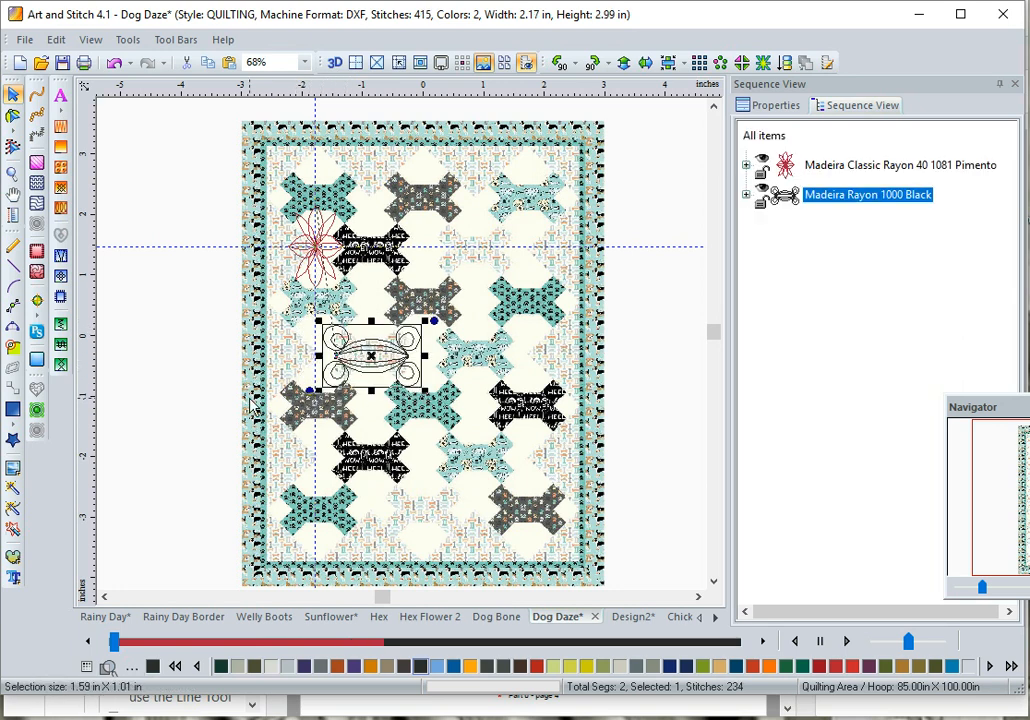
Examine the quilting lines over the flower and bone blocks of the Design2 quilt backdrop up close
{"action": "left_click", "coordinate": [625, 617]}
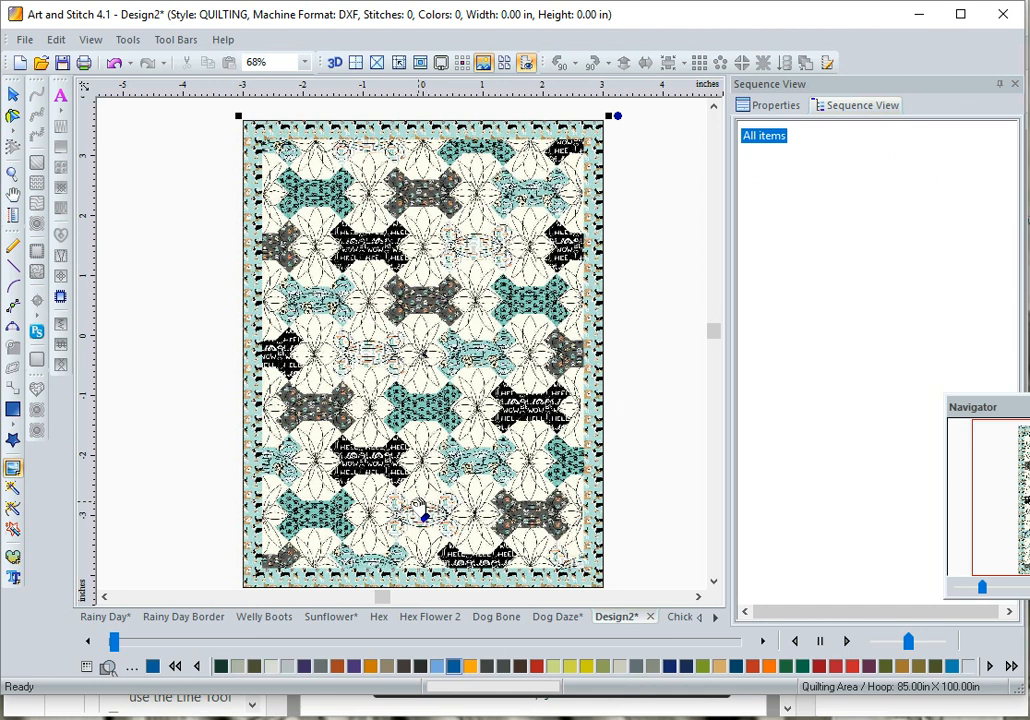
{"action": "scroll", "coordinate": [425, 515], "scroll_direction": "up", "scroll_amount": 3}
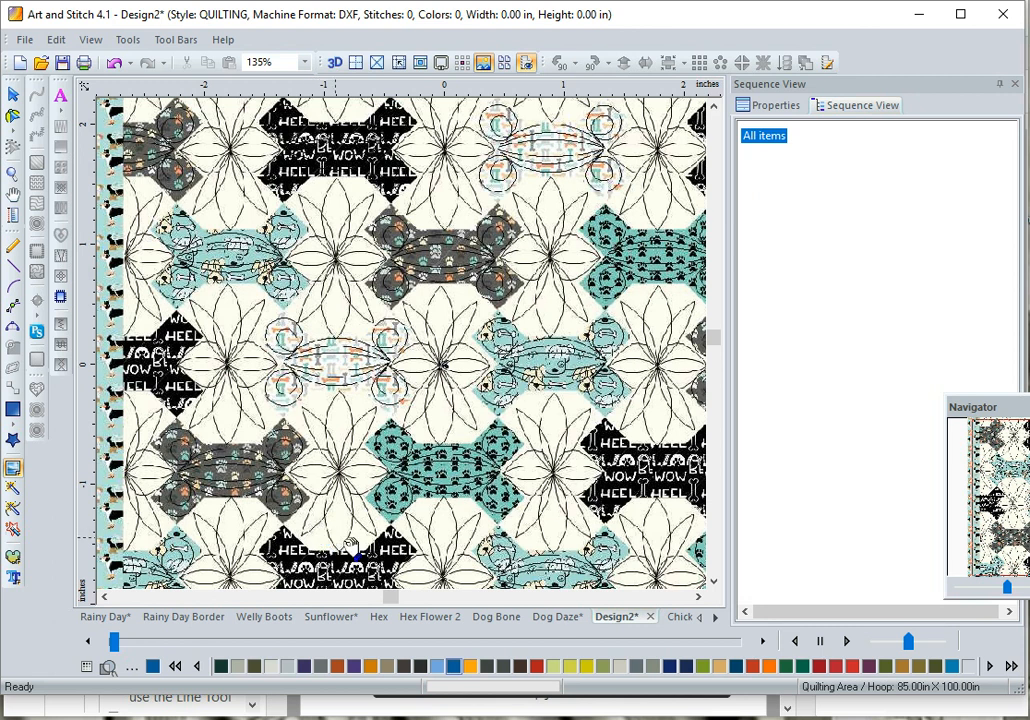
In the Chick Appl design, convert the chick's satin body outline to an Appliqué
{"action": "left_click", "coordinate": [682, 617]}
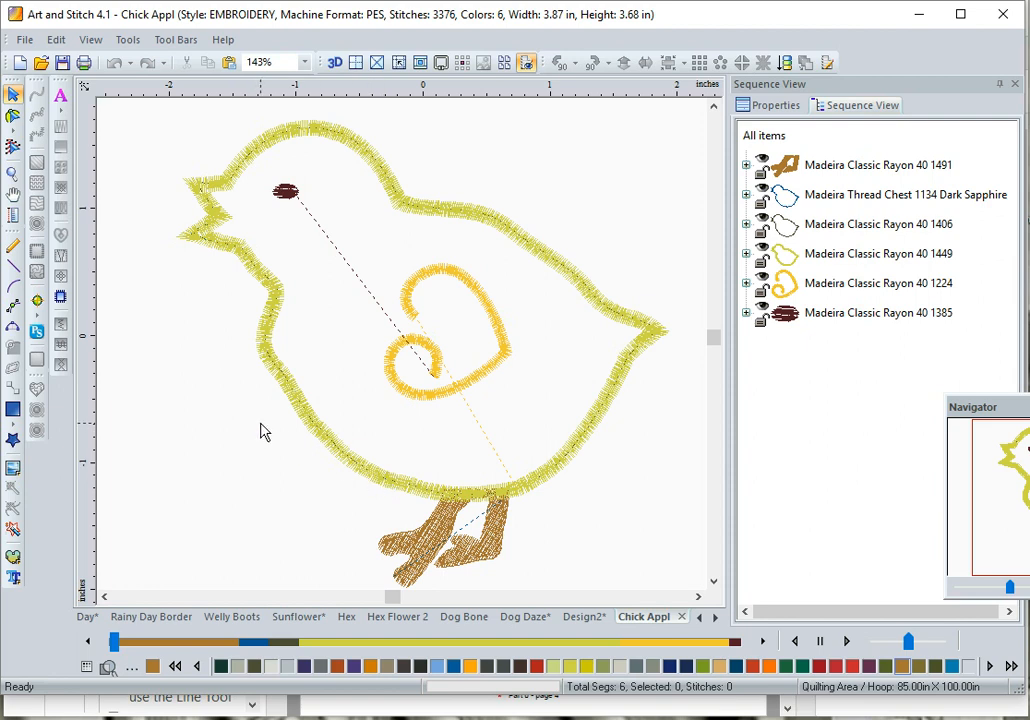
{"action": "left_click", "coordinate": [417, 560]}
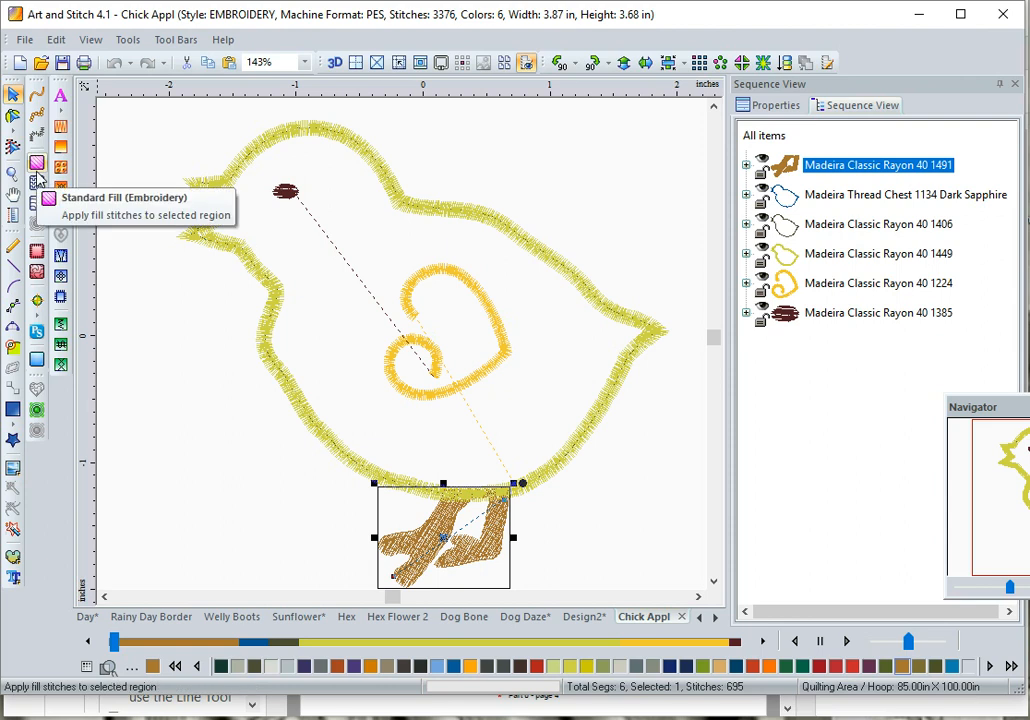
{"action": "left_click", "coordinate": [278, 296]}
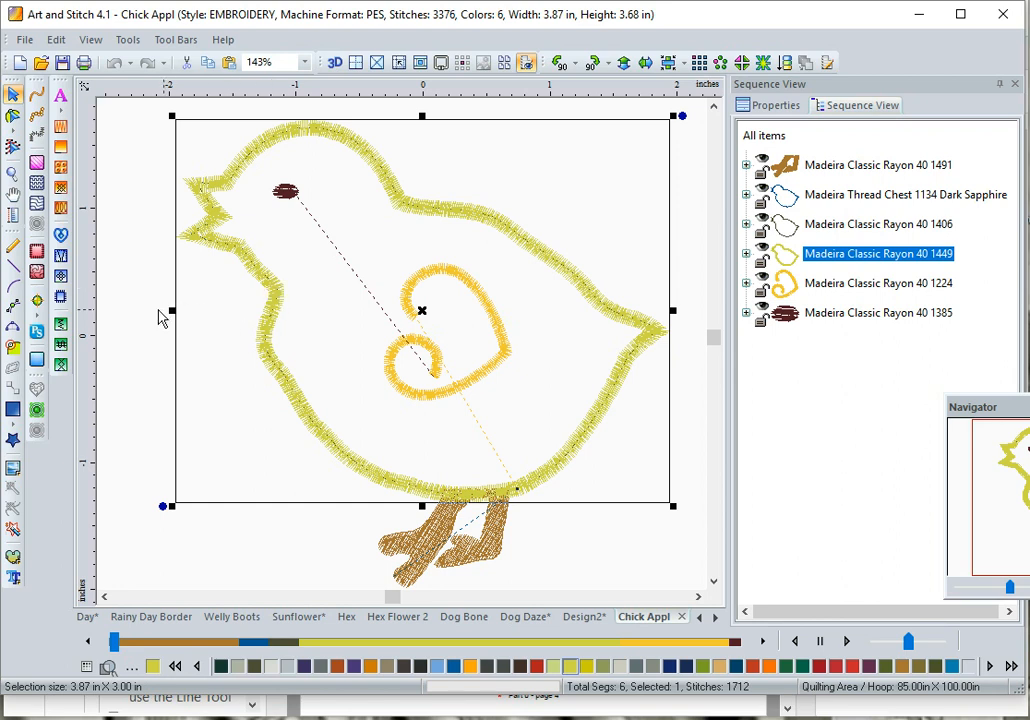
{"action": "left_click", "coordinate": [38, 254]}
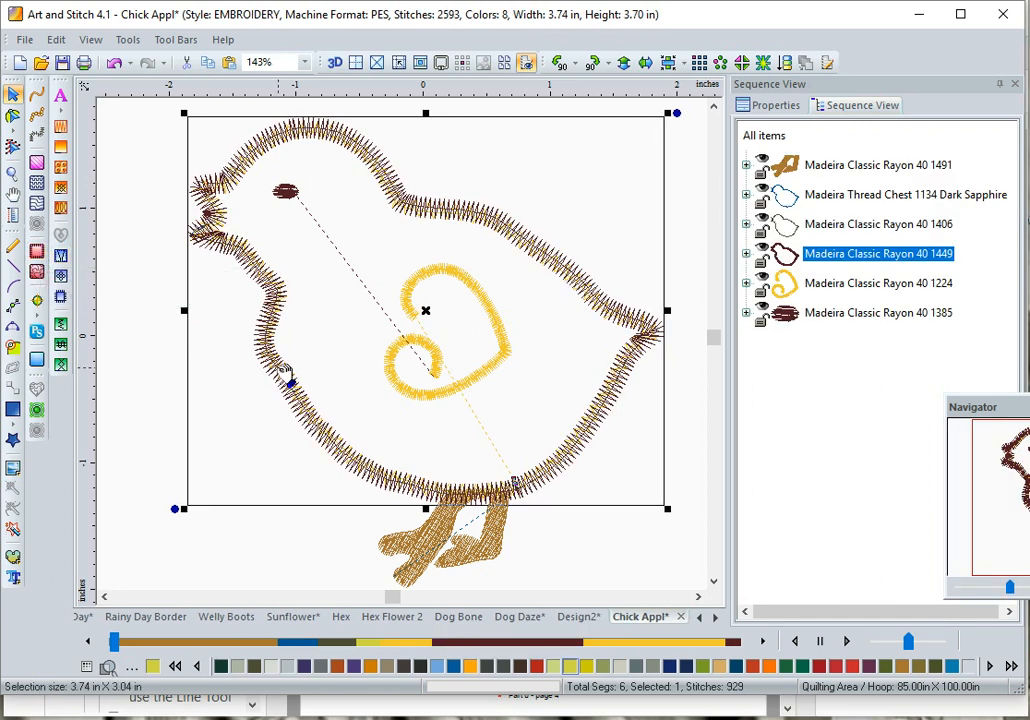
Examine the three thread color steps that make up the chick's Appliqué object
{"action": "left_click", "coordinate": [747, 255]}
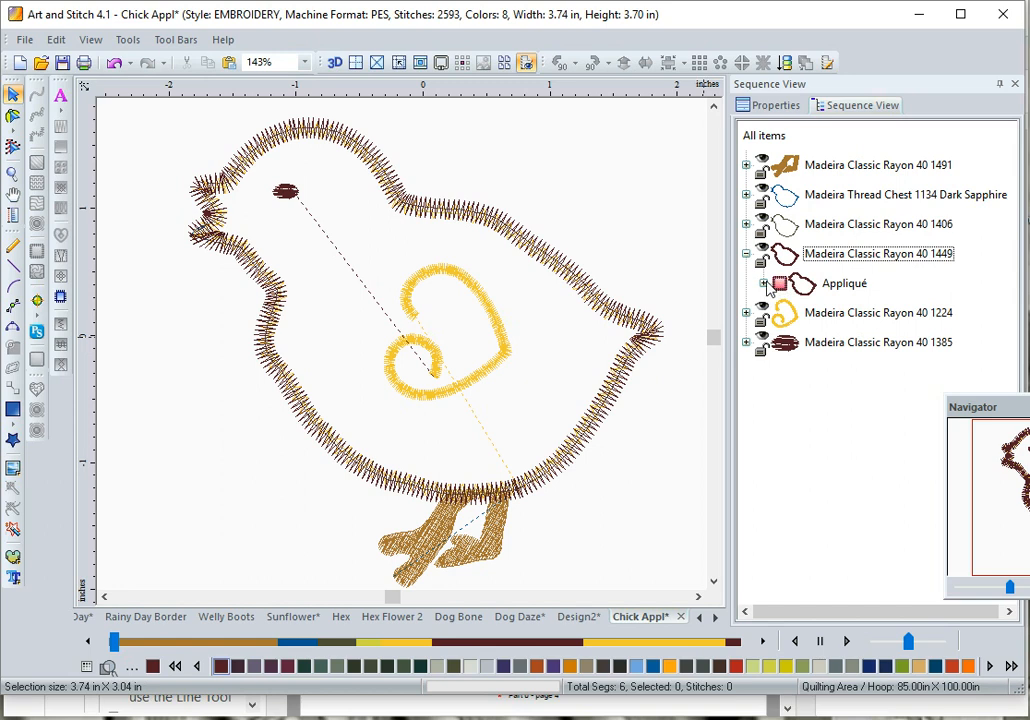
{"action": "left_click", "coordinate": [764, 284]}
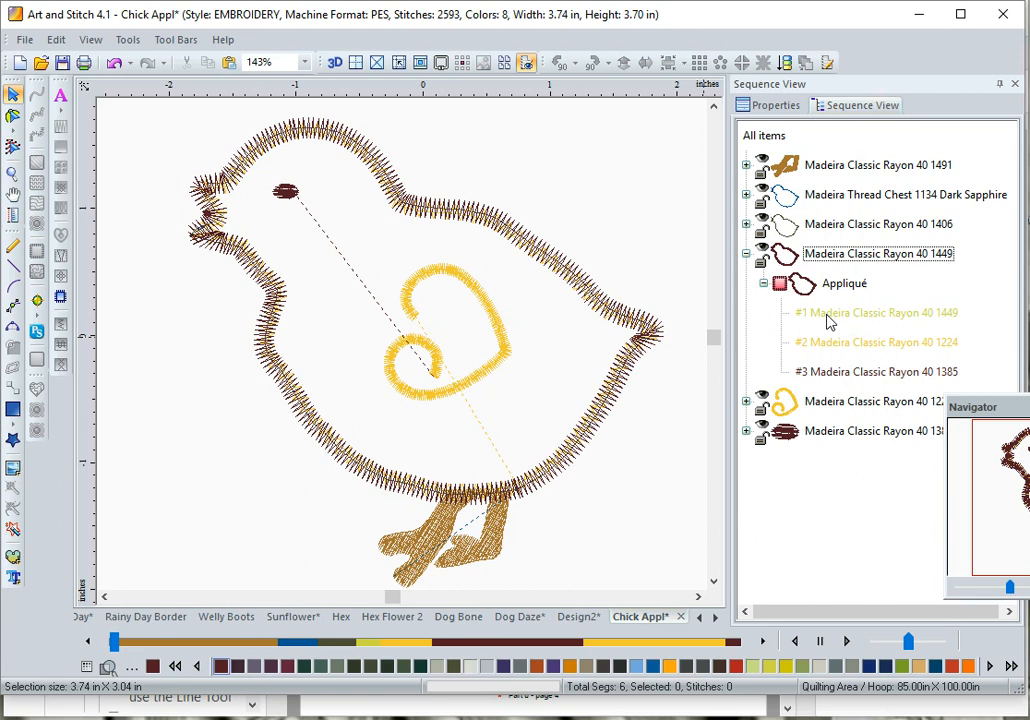
{"action": "left_click", "coordinate": [840, 375]}
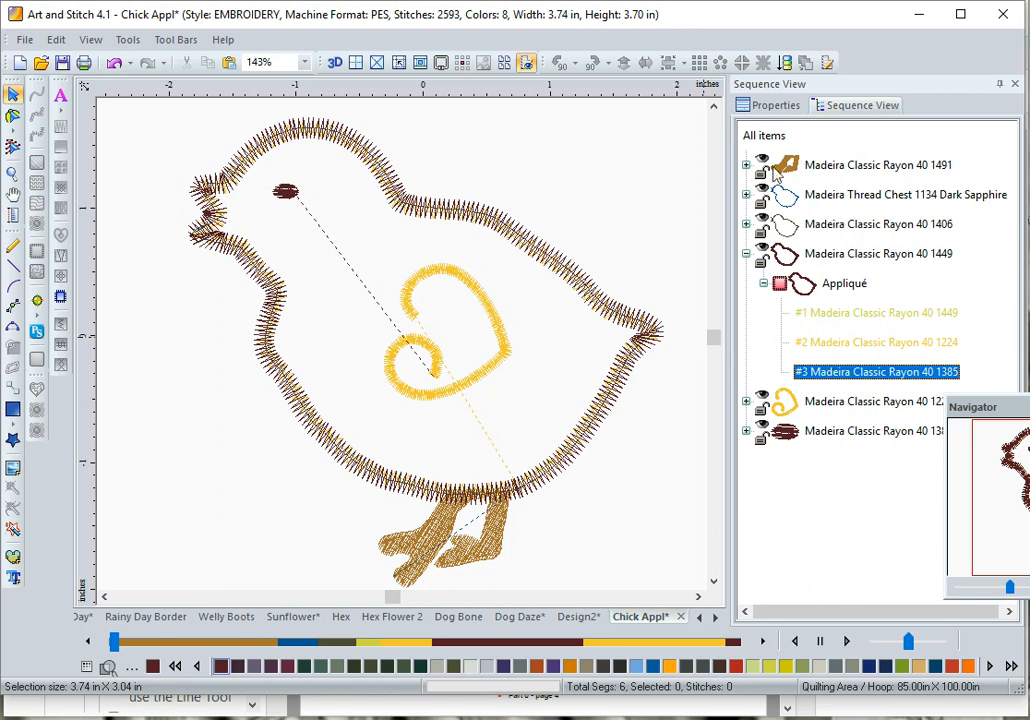
{"action": "left_click", "coordinate": [762, 108]}
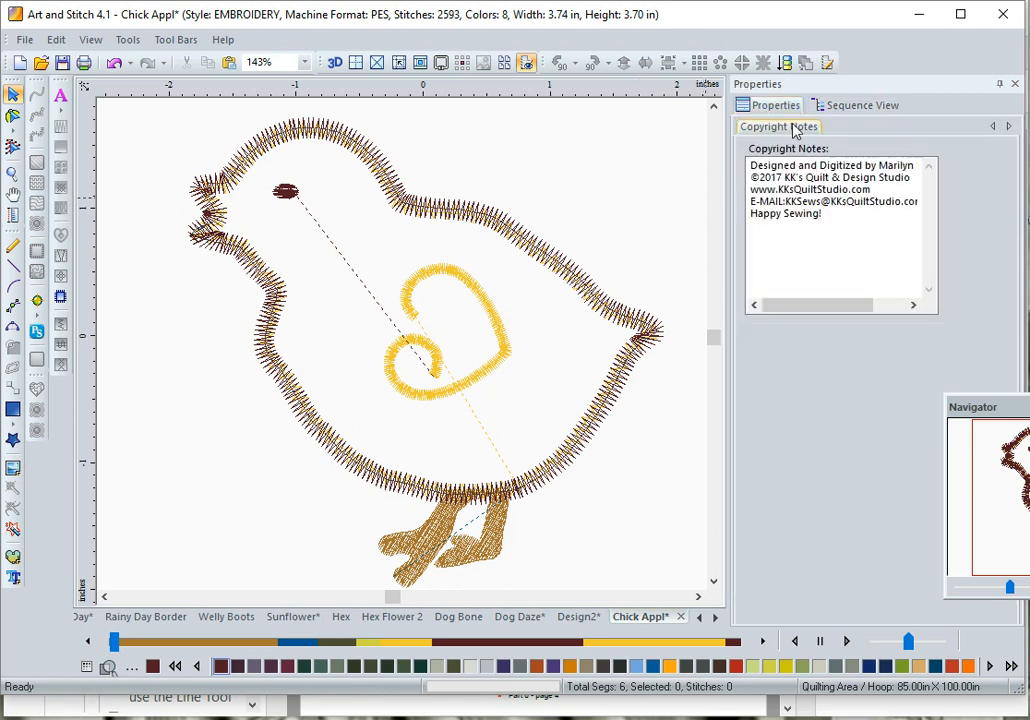
{"action": "left_click", "coordinate": [869, 106]}
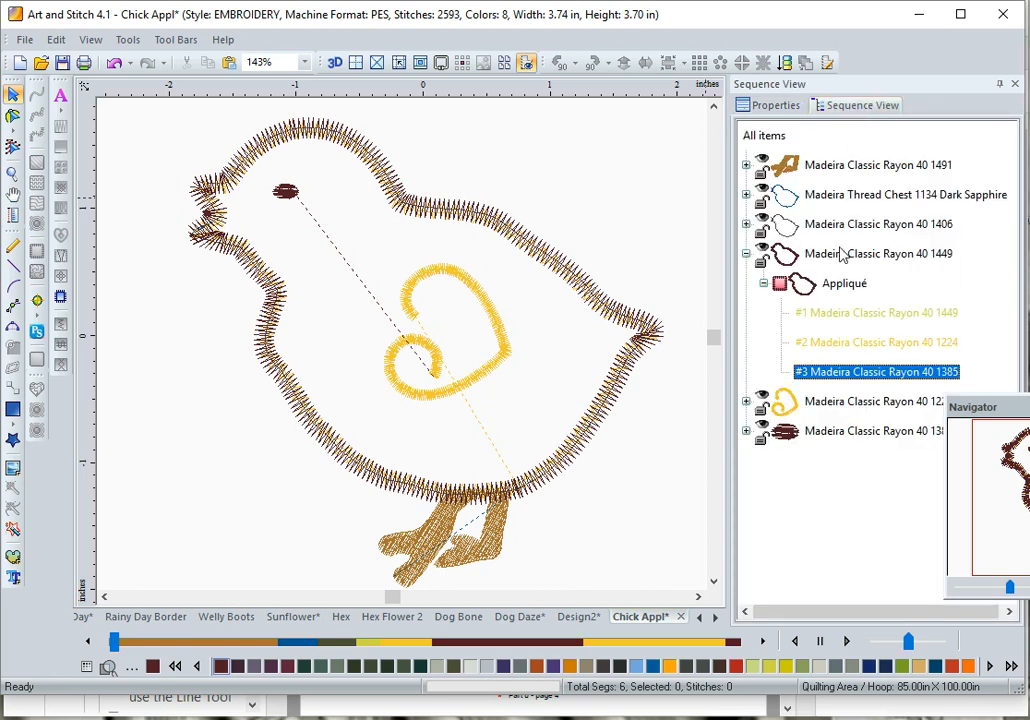
Fill the chick's Appliqué with the yellow plaid fabric acobb_brightbasic_02
{"action": "left_click", "coordinate": [808, 289]}
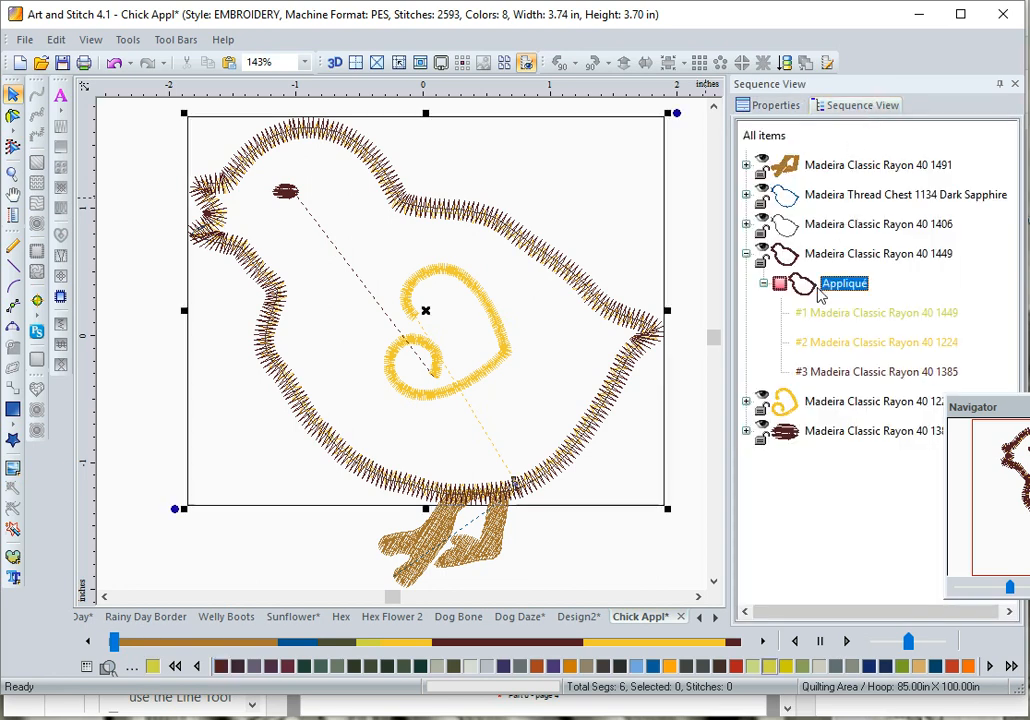
{"action": "left_click", "coordinate": [774, 106]}
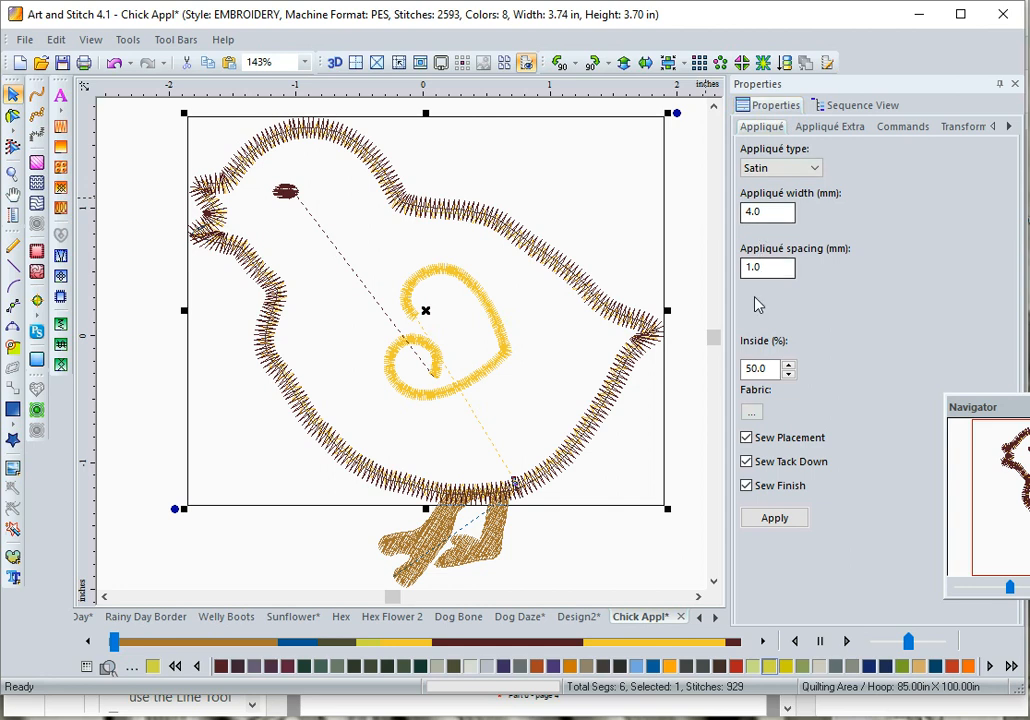
{"action": "left_click", "coordinate": [753, 412]}
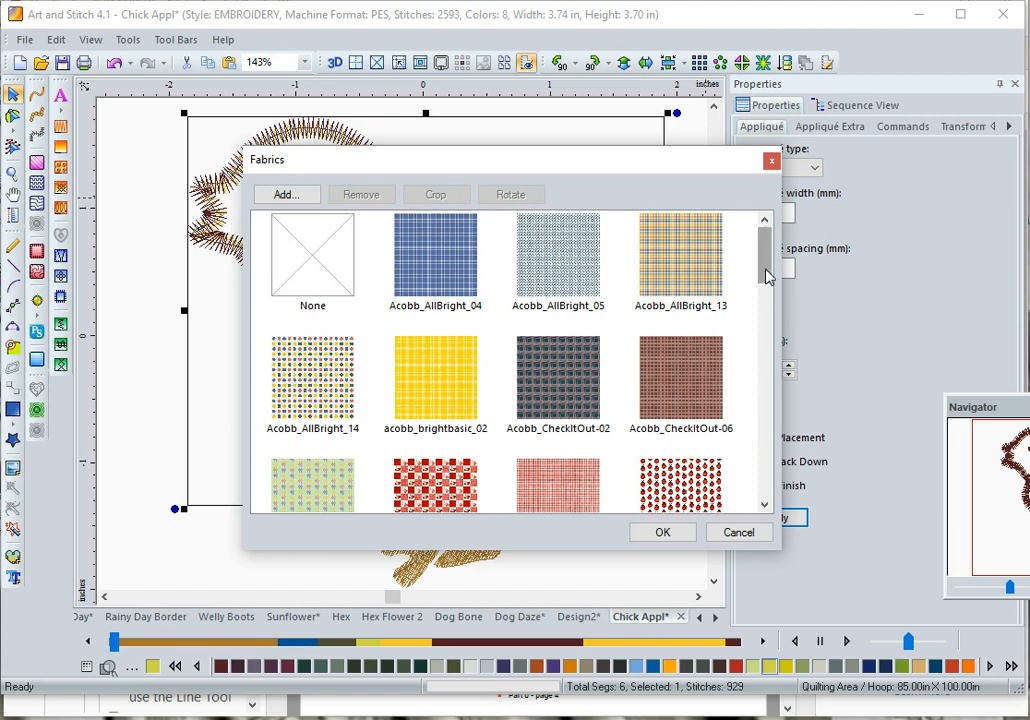
{"action": "mouse_move", "coordinate": [767, 270]}
{"action": "left_mouse_down"}
{"action": "mouse_move", "coordinate": [767, 362]}
{"action": "mouse_move", "coordinate": [767, 255]}
{"action": "left_mouse_up"}
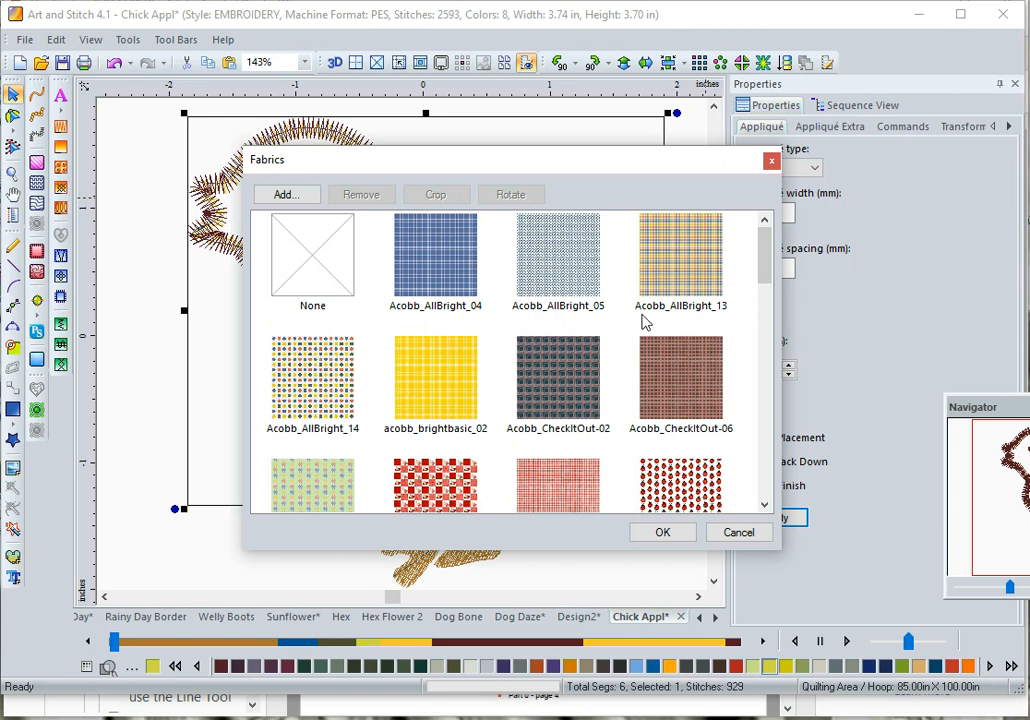
{"action": "left_click", "coordinate": [458, 388]}
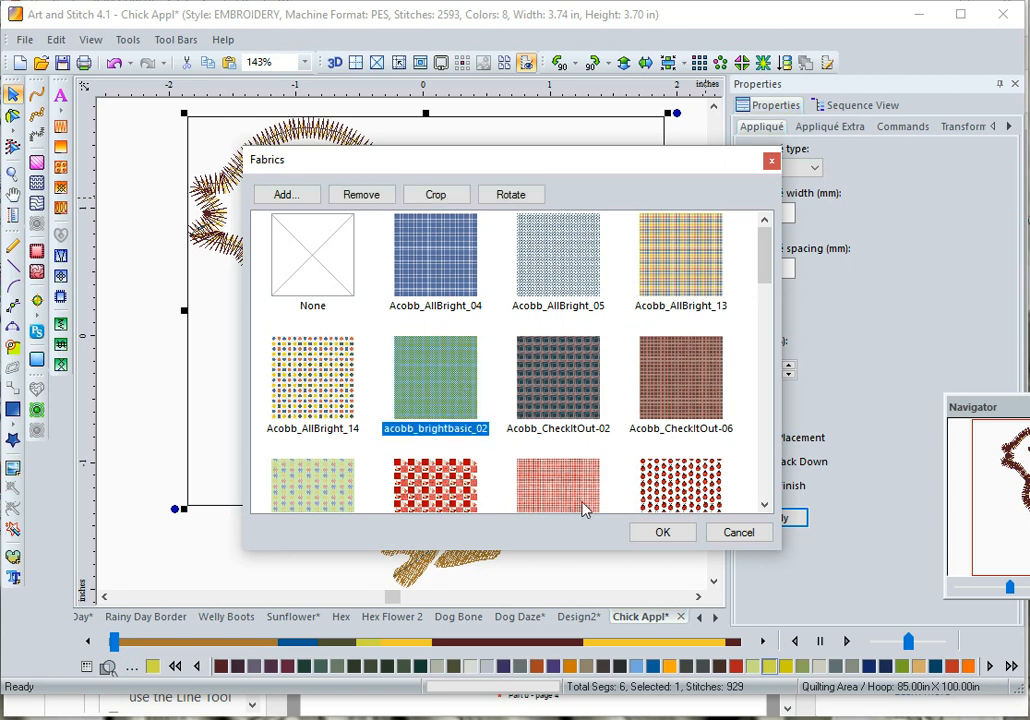
{"action": "left_click", "coordinate": [667, 535]}
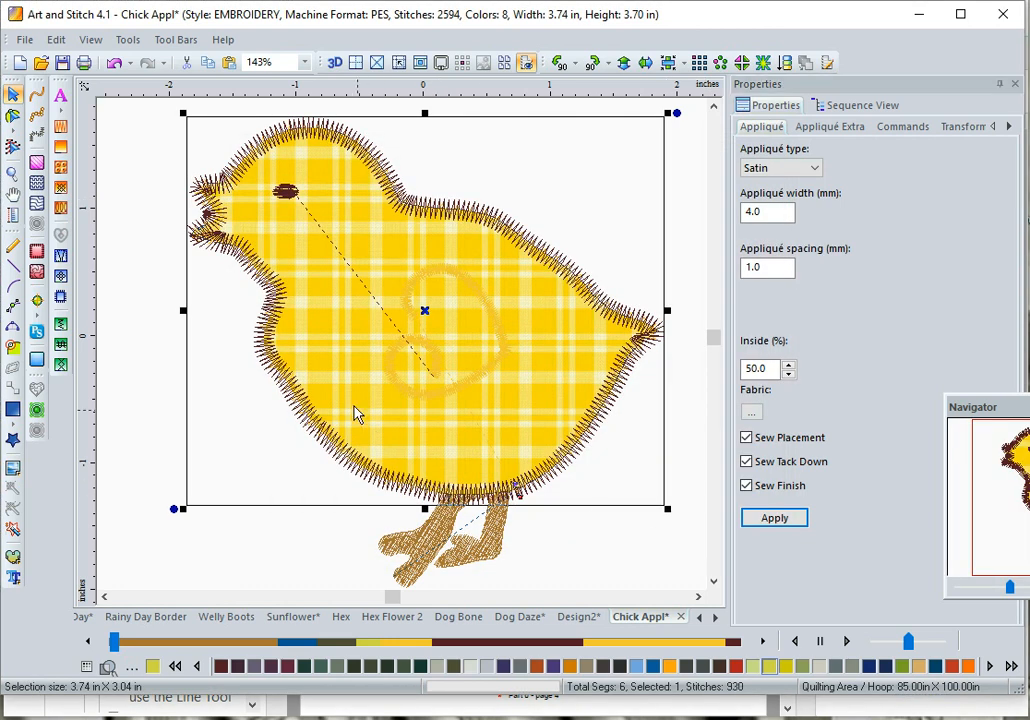
View the finished chick appliqué in 3D and check it at different magnifications
{"action": "left_click", "coordinate": [334, 62]}
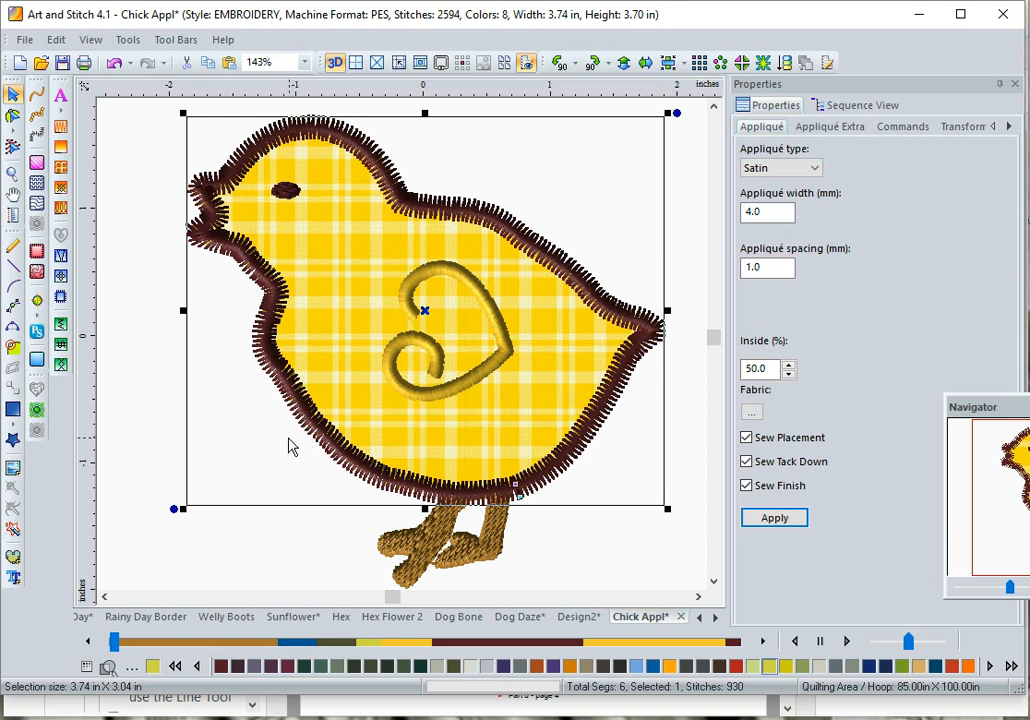
{"action": "scroll", "coordinate": [292, 450], "scroll_direction": "down", "scroll_amount": 1}
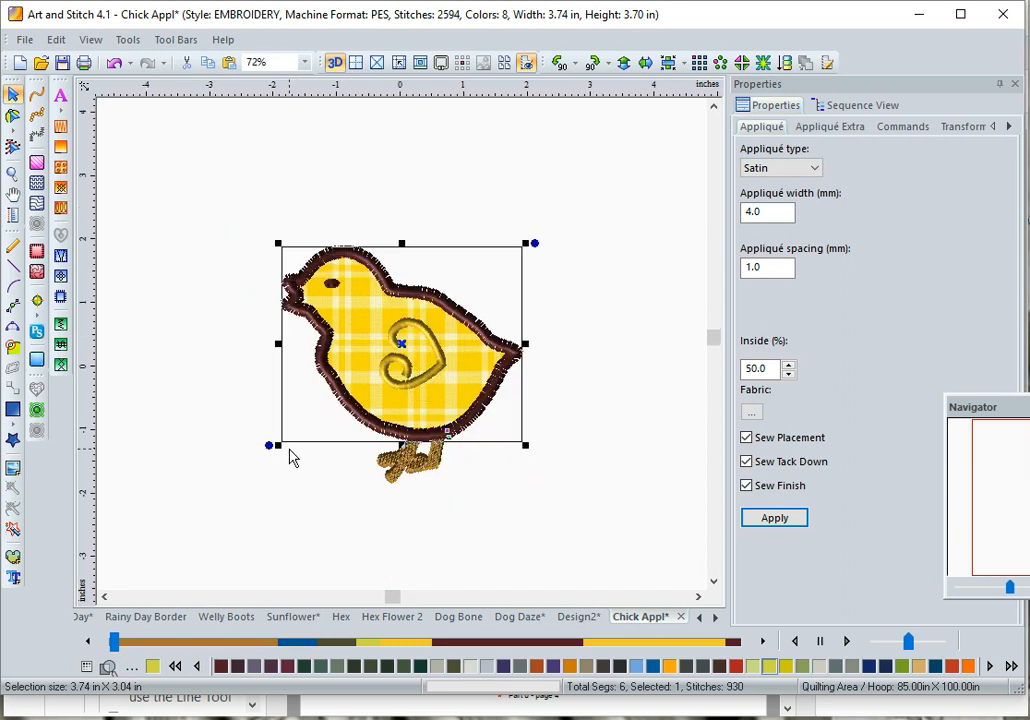
{"action": "scroll", "coordinate": [292, 458], "scroll_direction": "up", "scroll_amount": 1}
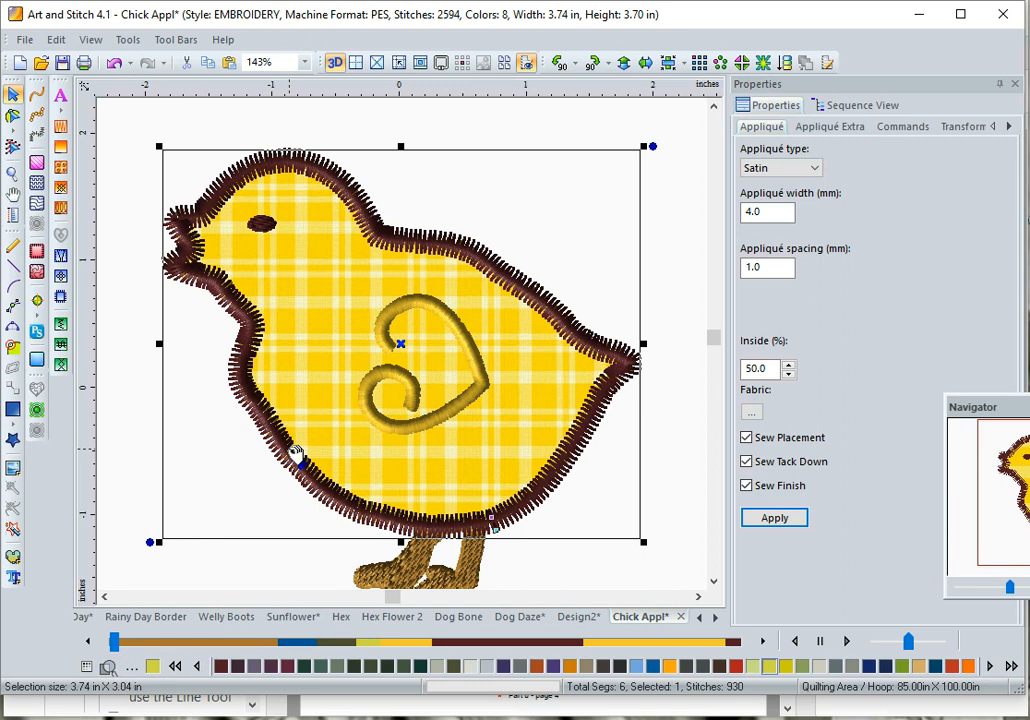
{"action": "scroll", "coordinate": [294, 454], "scroll_direction": "down", "scroll_amount": 1}
{"action": "scroll", "coordinate": [294, 454], "scroll_direction": "up", "scroll_amount": 1}
Go to the Design3 design
{"action": "left_click", "coordinate": [716, 618]}
{"action": "left_click", "coordinate": [716, 619]}
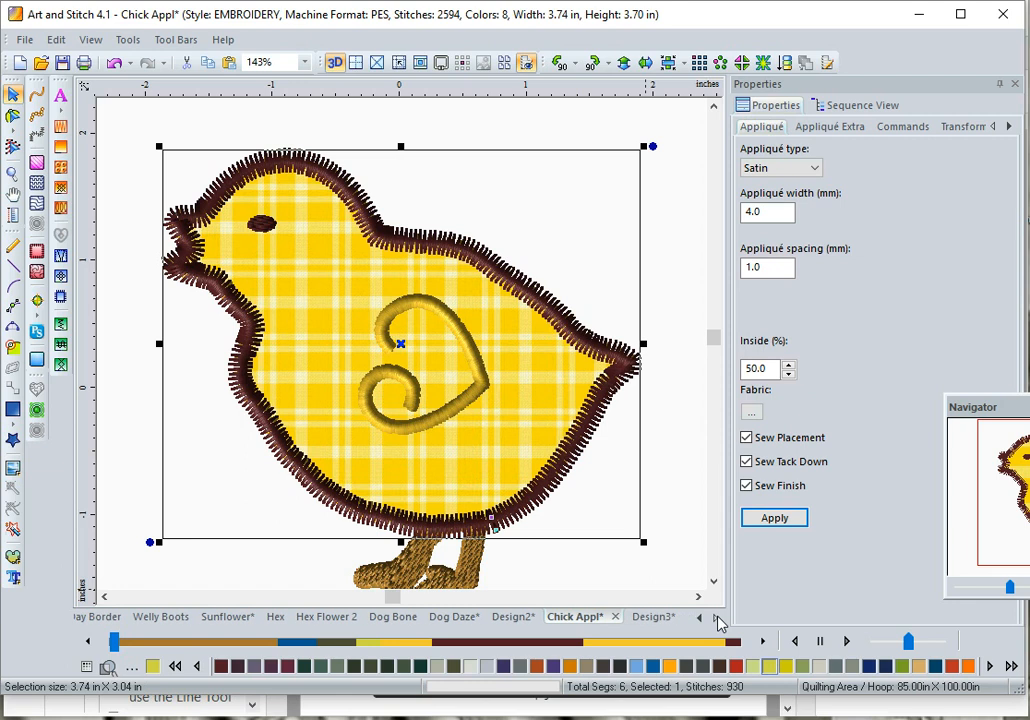